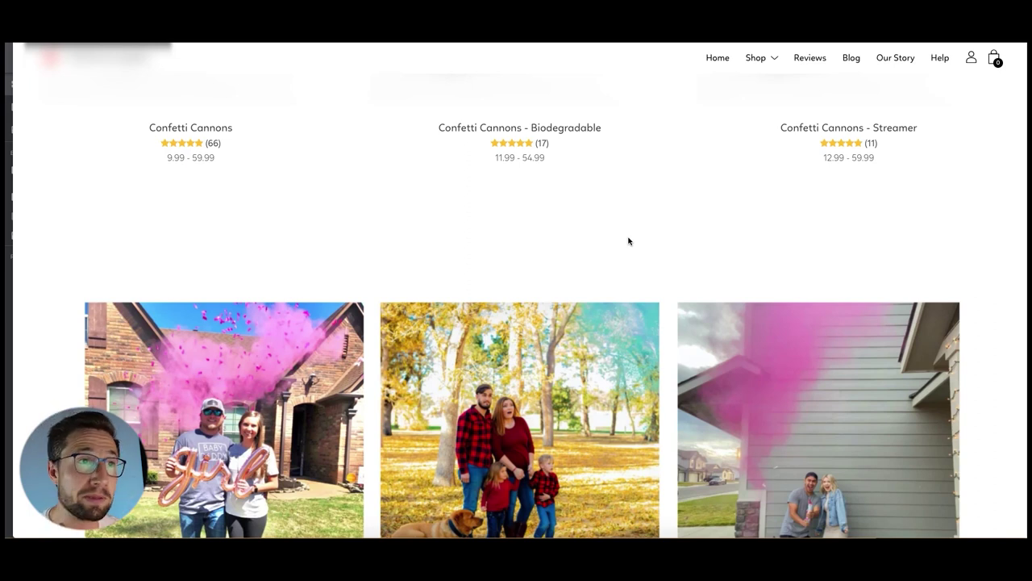
- Open the Confetti Cannons product from the store's homepage and examine its customer reviews
scroll(617, 250, "up", 4)
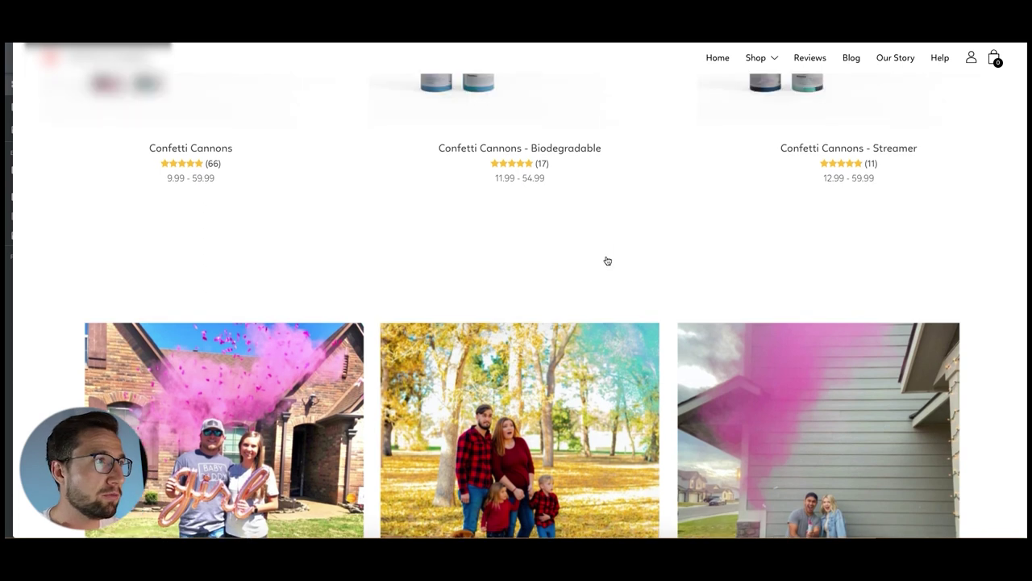
scroll(340, 321, "down", 1)
scroll(340, 321, "down", 1)
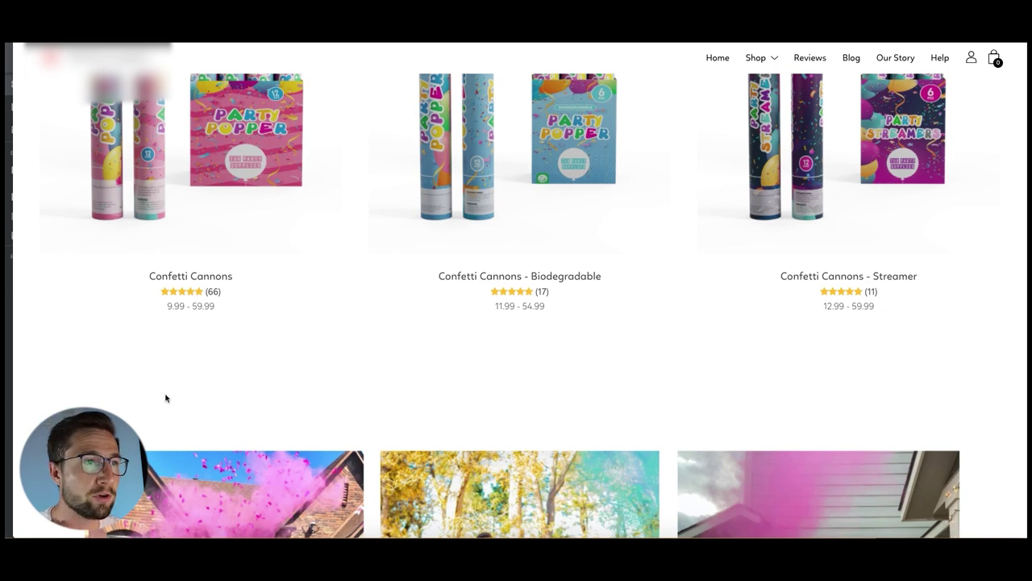
scroll(165, 398, "up", 2)
left_click(226, 129)
scroll(415, 302, "down", 15)
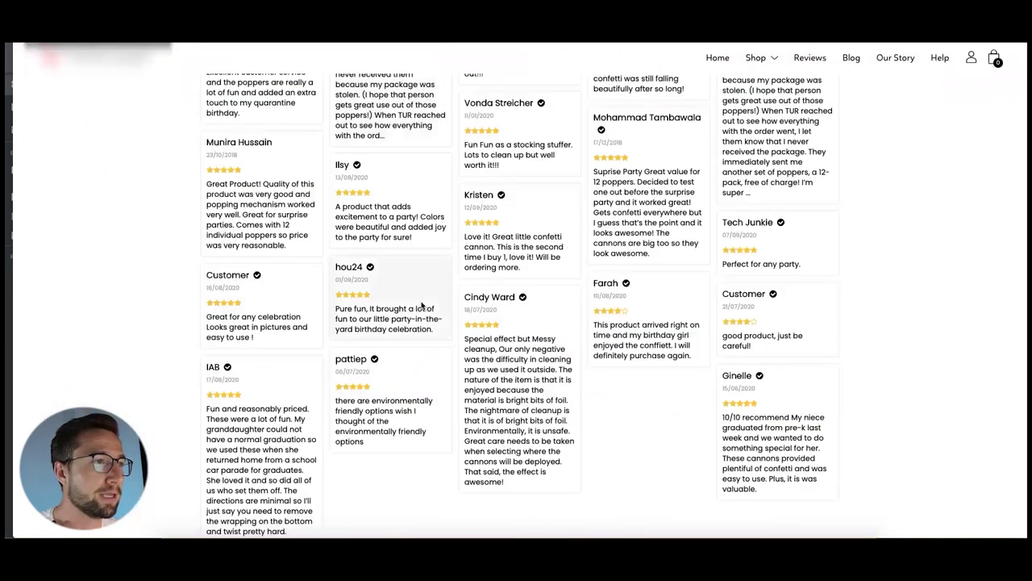
scroll(421, 305, "up", 5)
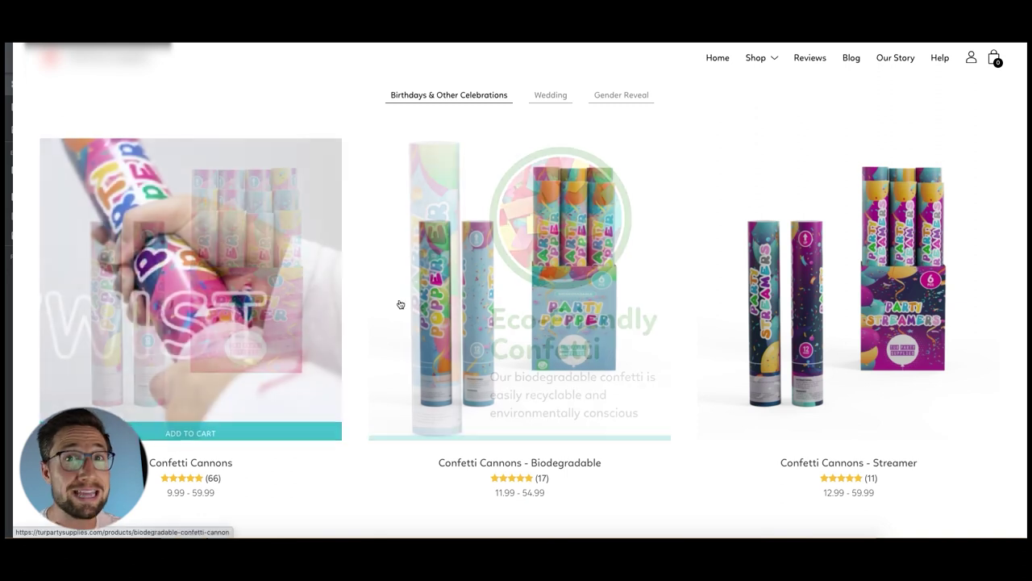
- Examine the homepage's product listings and the three customer celebration photos beneath them
scroll(396, 355, "down", 3)
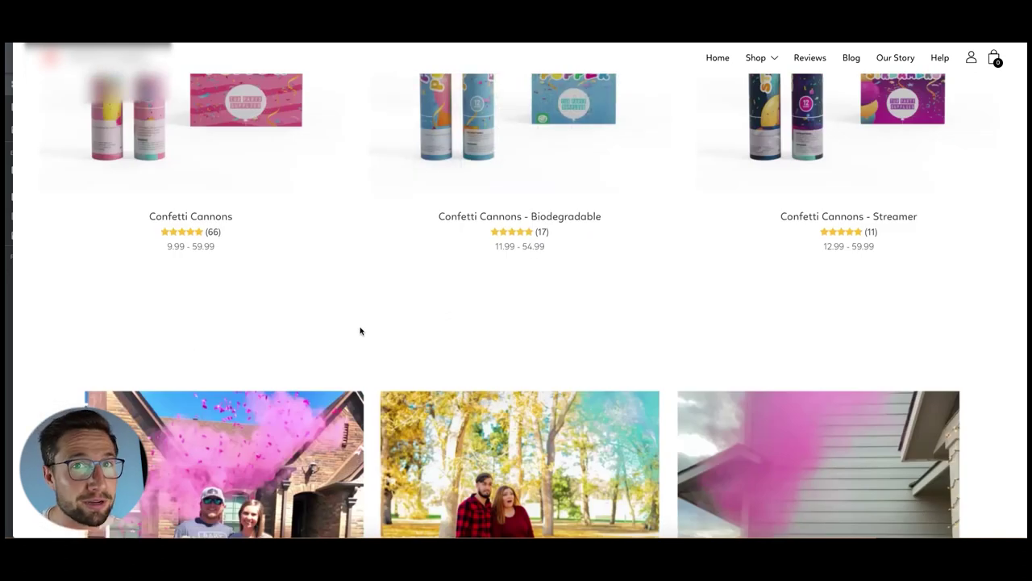
scroll(361, 331, "down", 2)
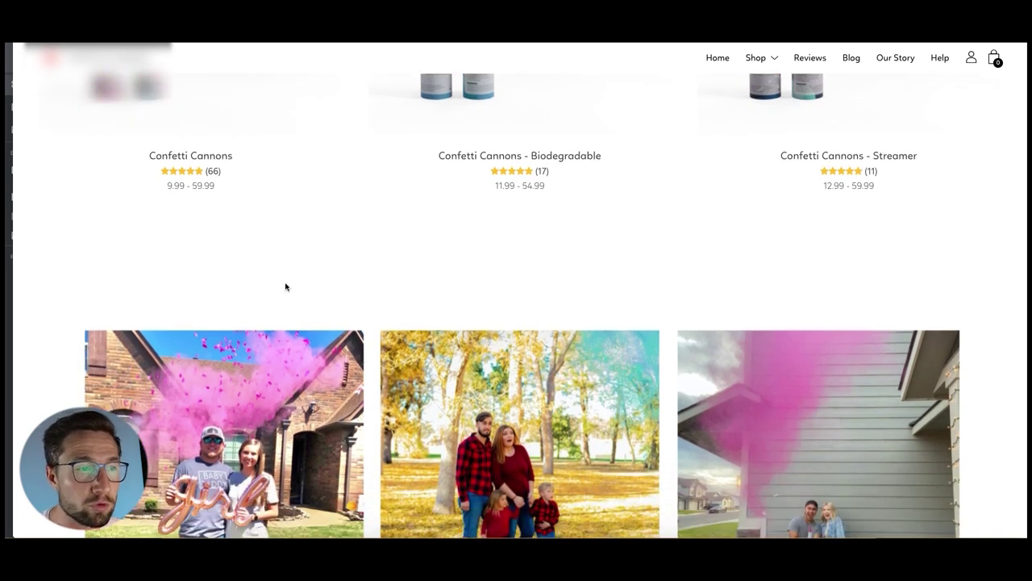
scroll(286, 285, "down", 3)
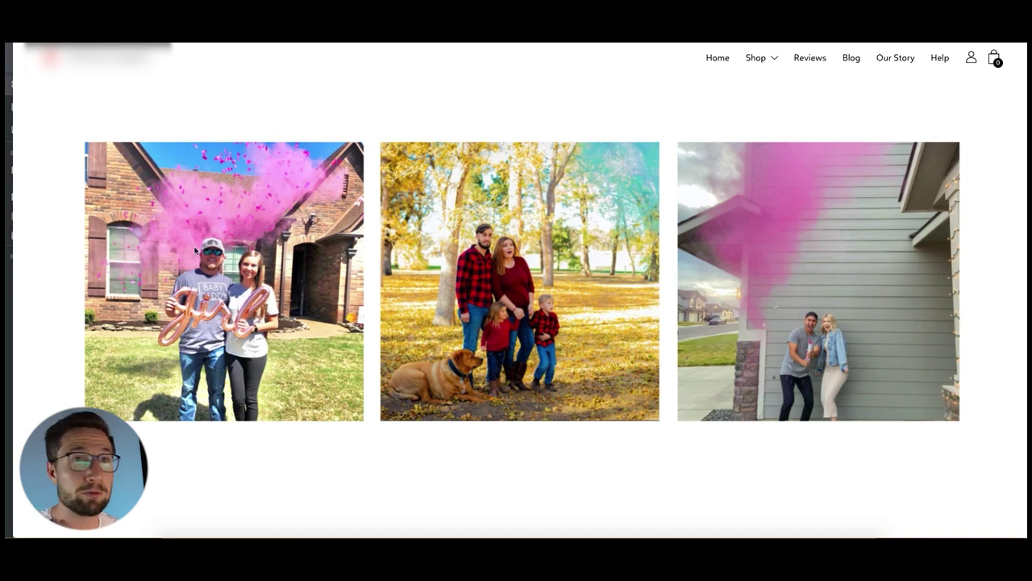
scroll(203, 292, "up", 1)
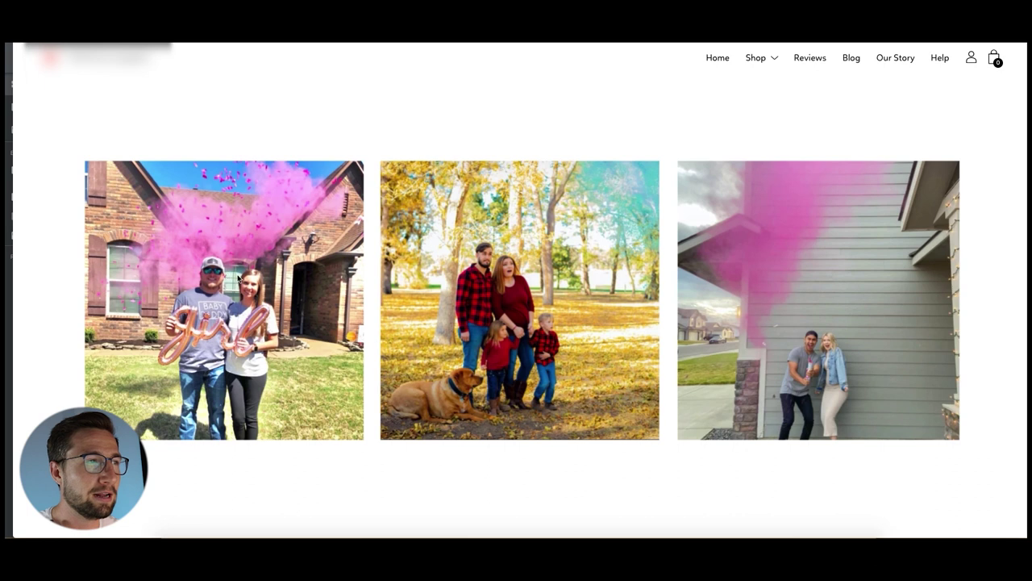
scroll(255, 286, "up", 1)
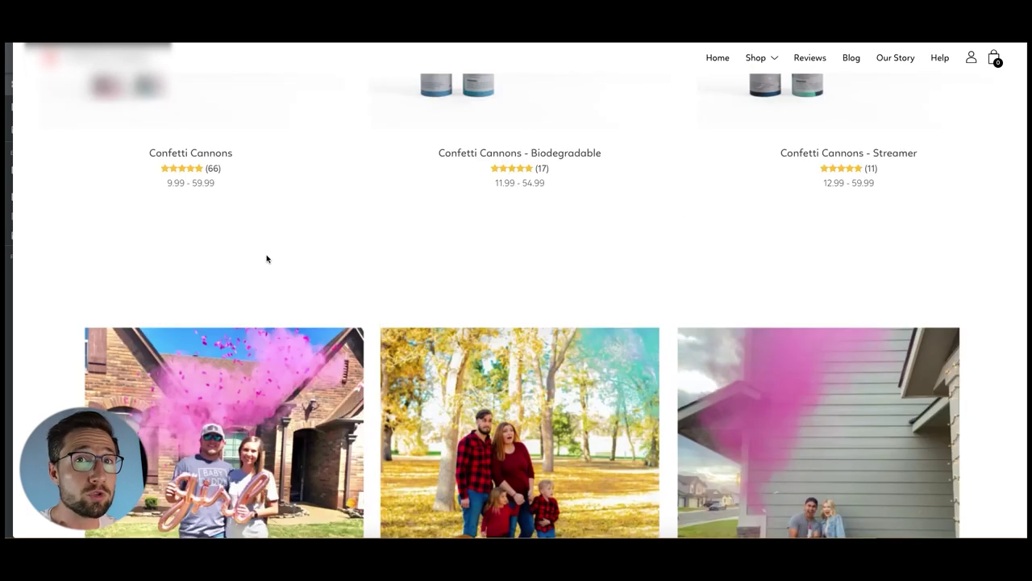
scroll(436, 234, "down", 1)
scroll(399, 255, "up", 3)
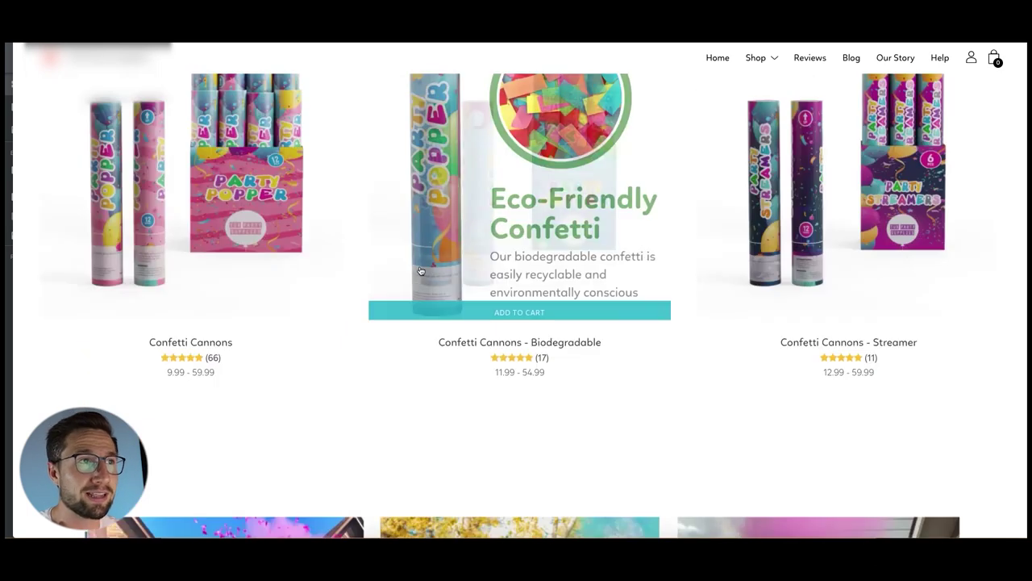
- Browse the testimonials in the Customer Experiences carousel through to its last page
scroll(452, 287, "down", 6)
scroll(451, 287, "down", 2)
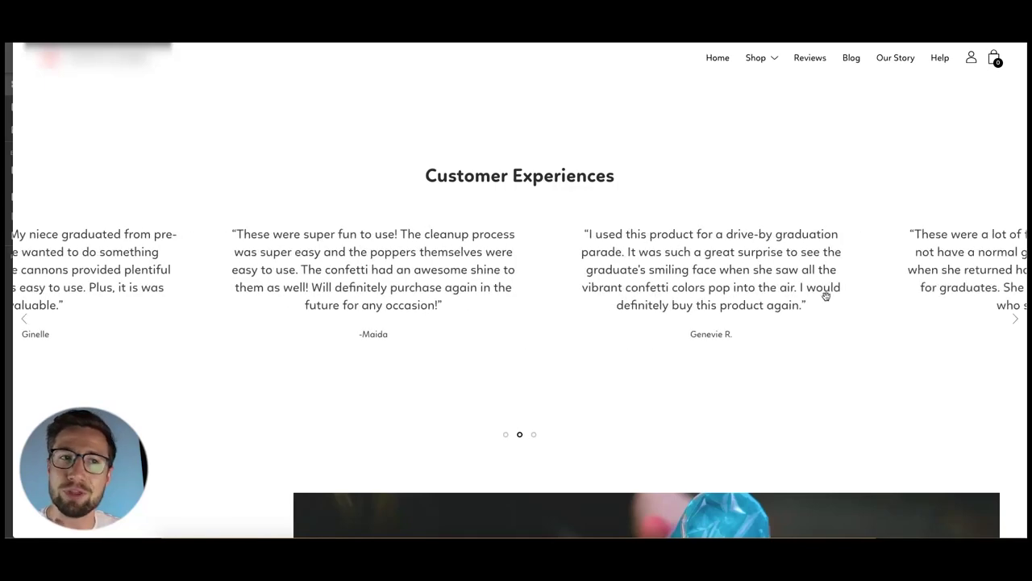
left_click_drag(599, 289, 396, 306)
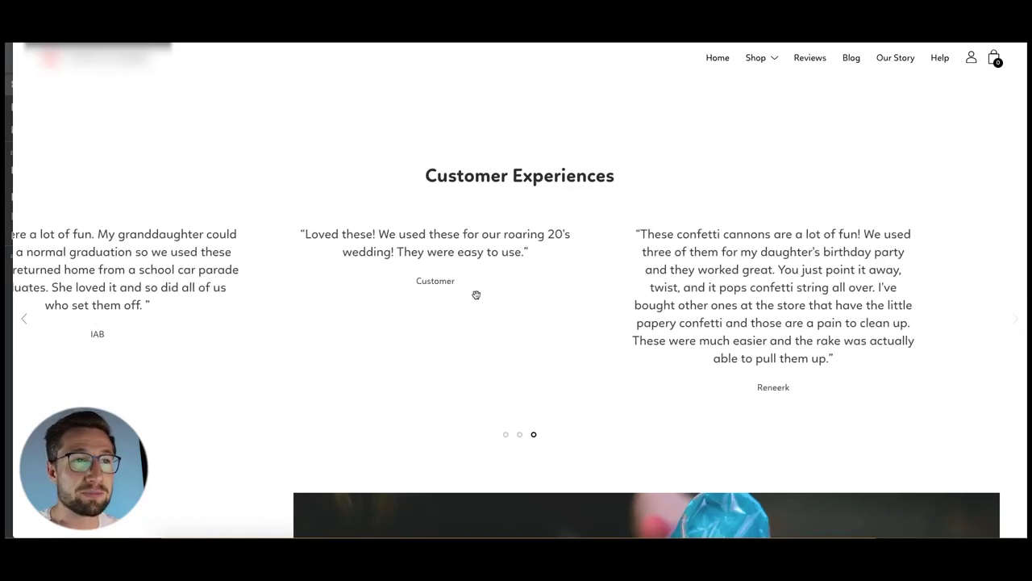
left_click_drag(475, 293, 510, 289)
scroll(510, 288, "up", 6)
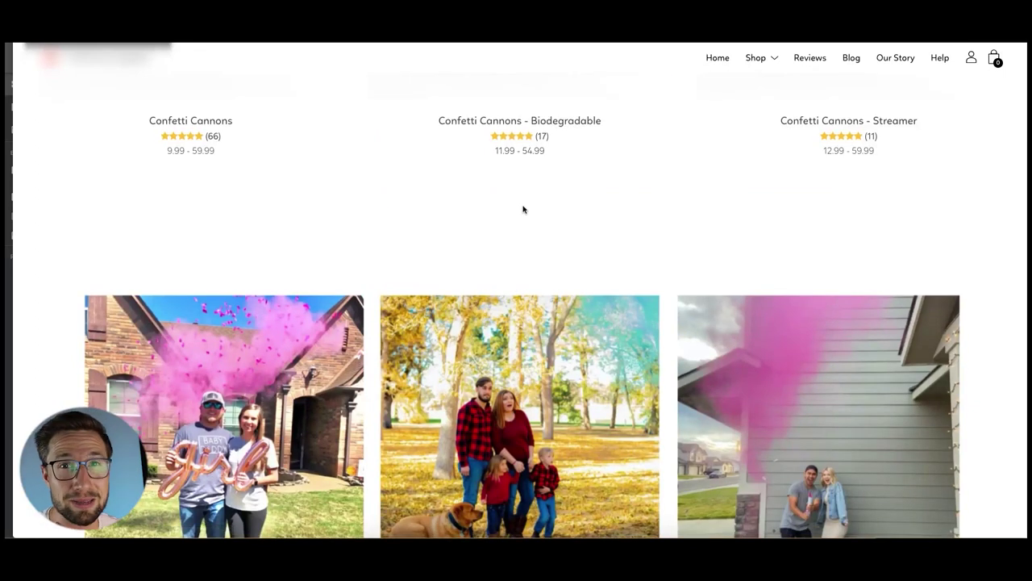
- Examine the homepage from the customer photos down through the contact section to the Instagram gallery
scroll(518, 242, "down", 3)
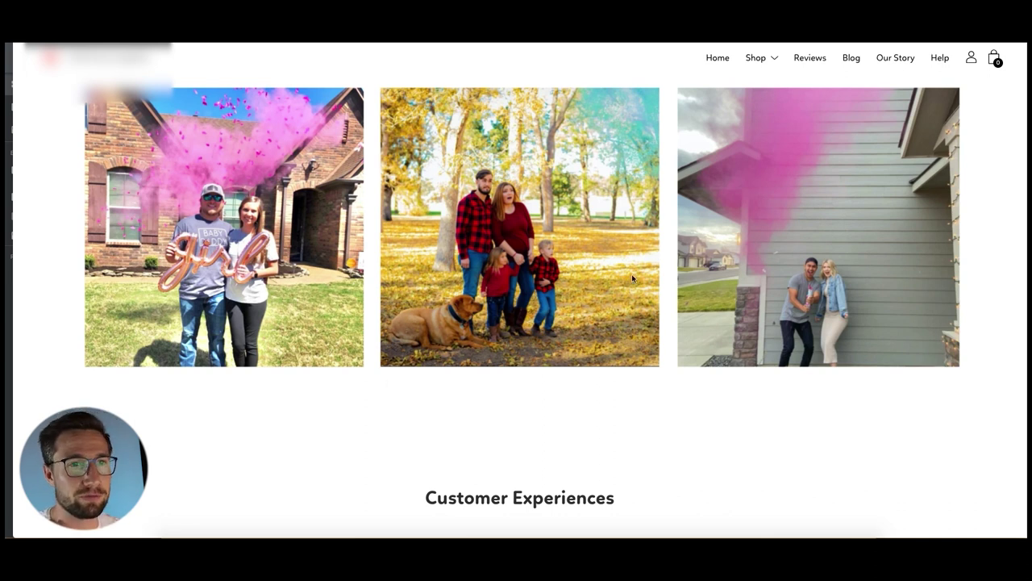
scroll(631, 273, "up", 1)
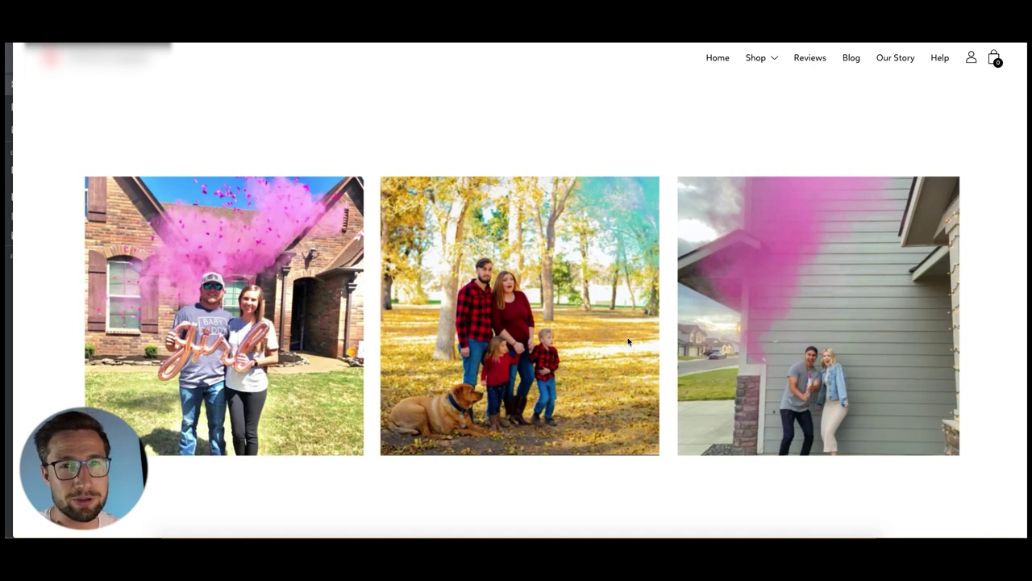
scroll(598, 355, "down", 1)
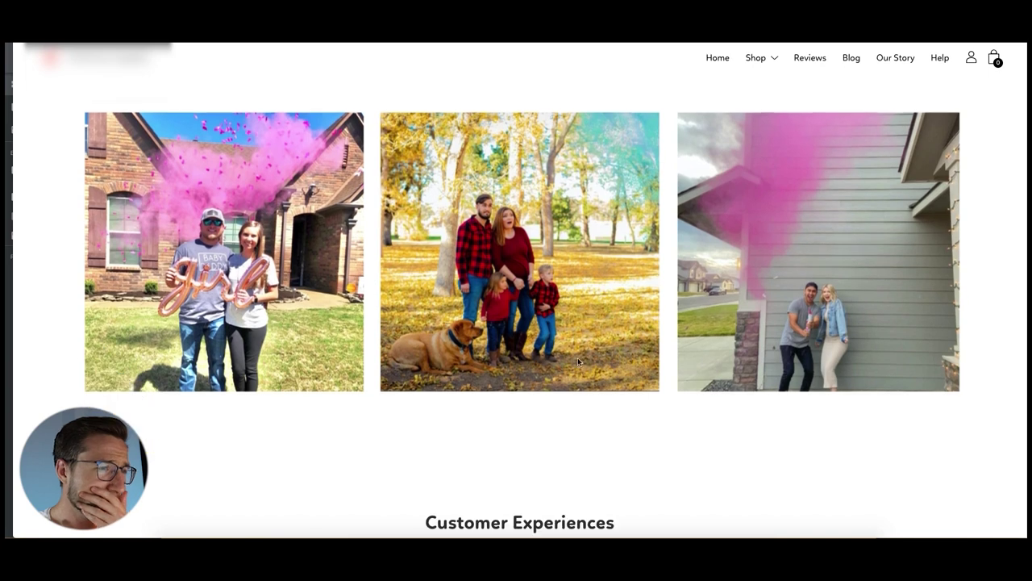
scroll(488, 341, "down", 5)
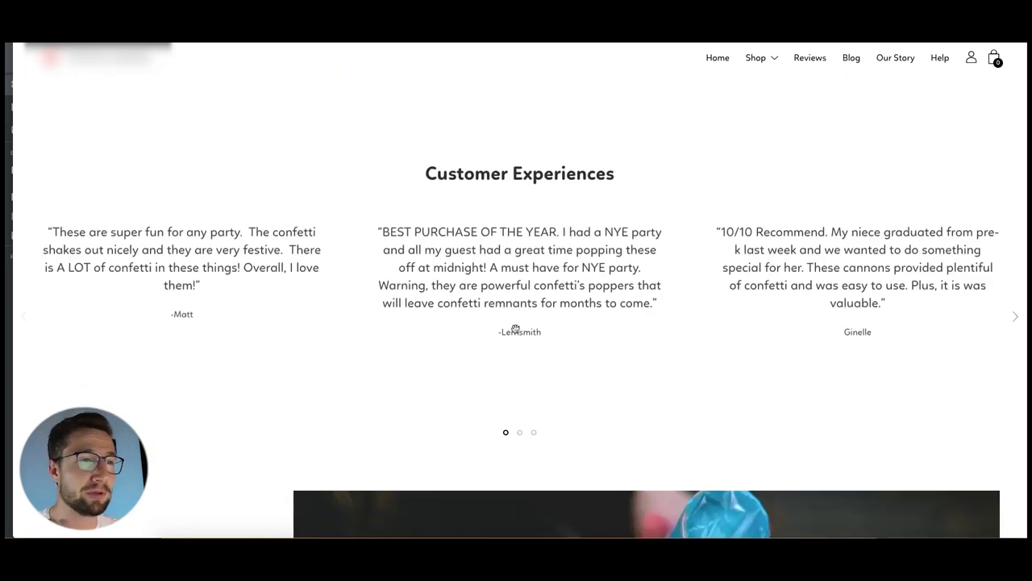
scroll(408, 302, "down", 3)
scroll(371, 301, "up", 4)
scroll(605, 334, "down", 10)
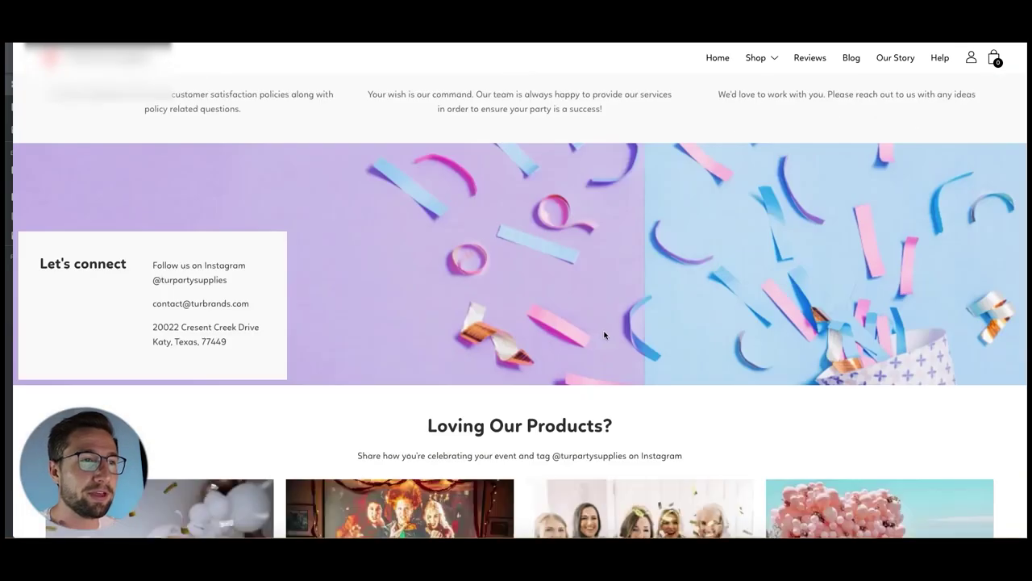
scroll(605, 335, "down", 5)
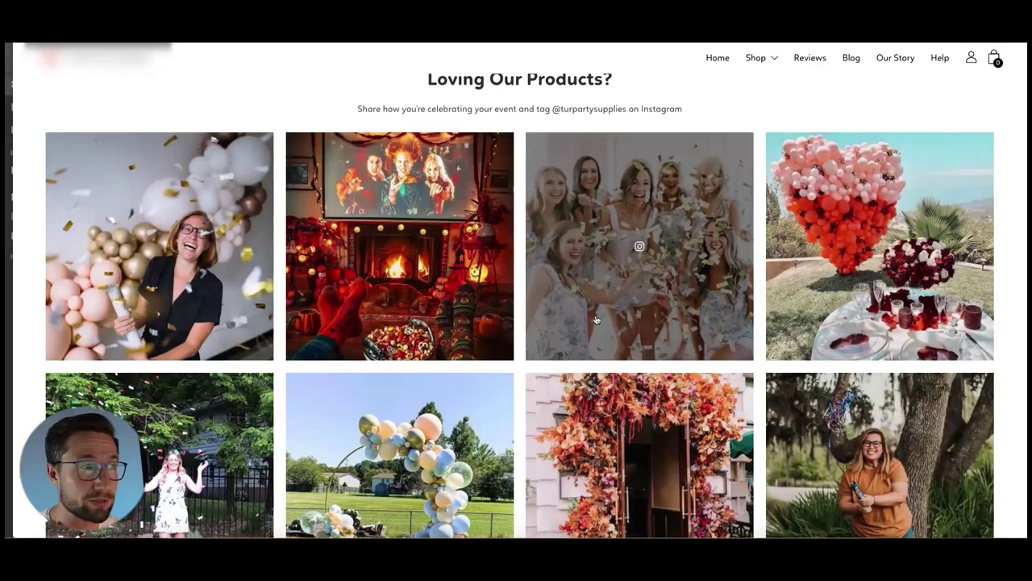
scroll(596, 321, "up", 20)
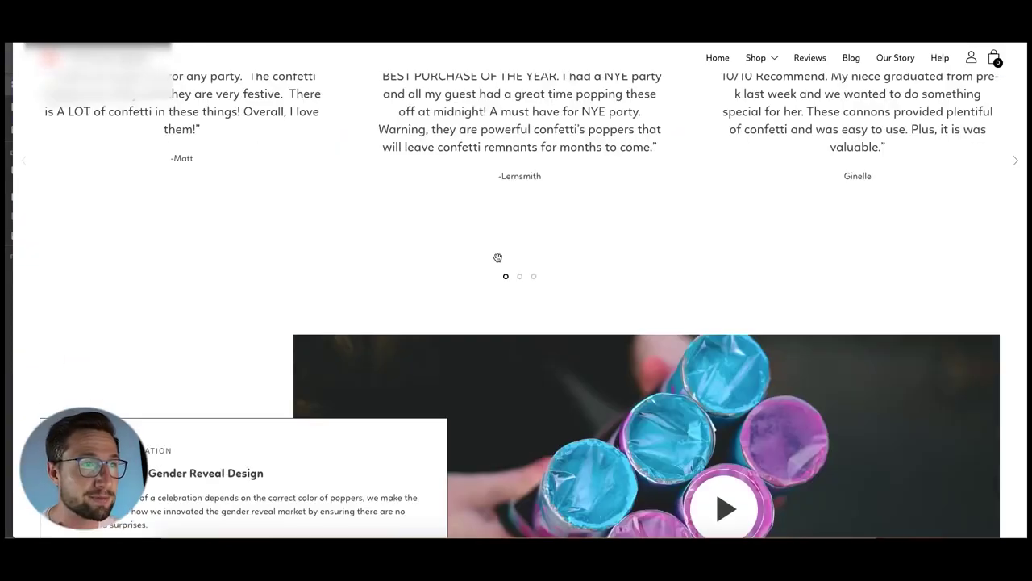
- Play part of the gender reveal confetti video on the homepage, pausing it and dismissing the suggested videos
scroll(498, 257, "down", 3)
left_click(534, 263)
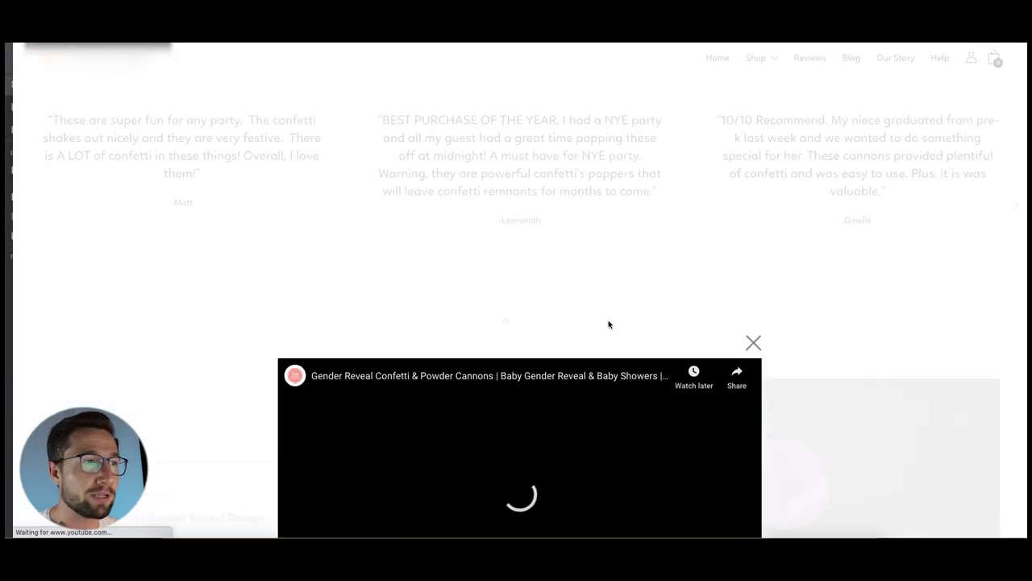
scroll(607, 331, "down", 2)
left_click(516, 343)
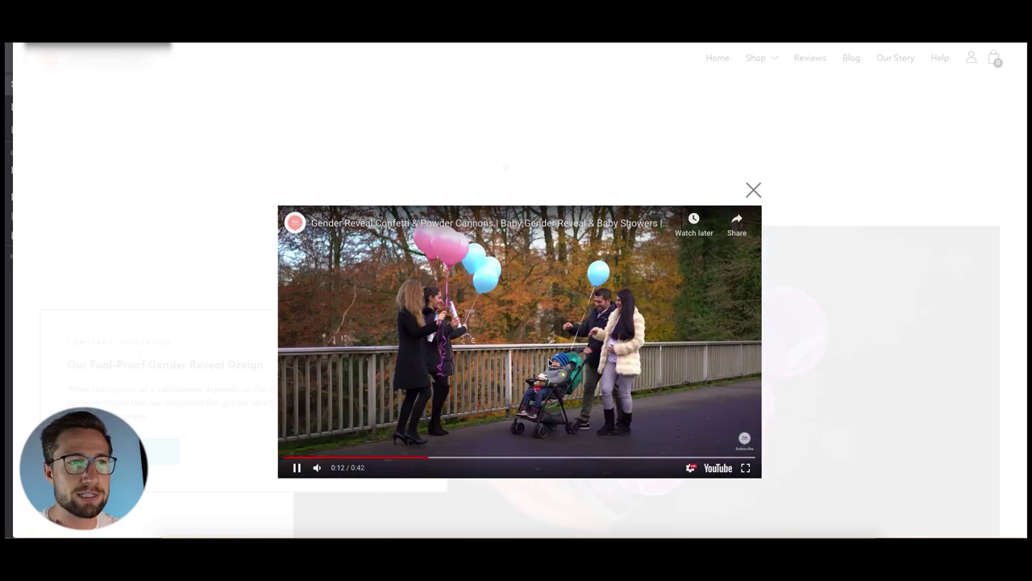
left_click(530, 344)
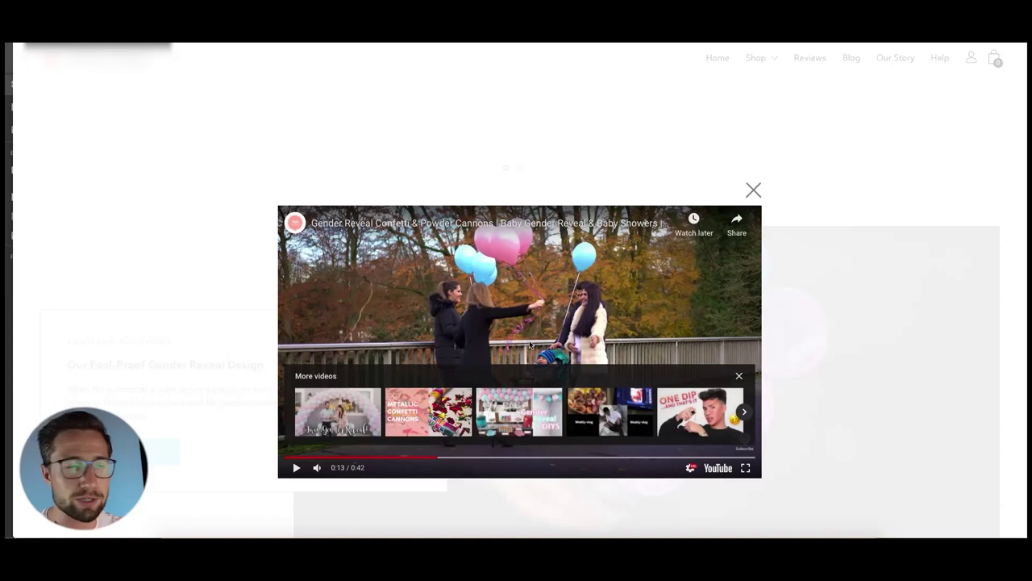
left_click(739, 374)
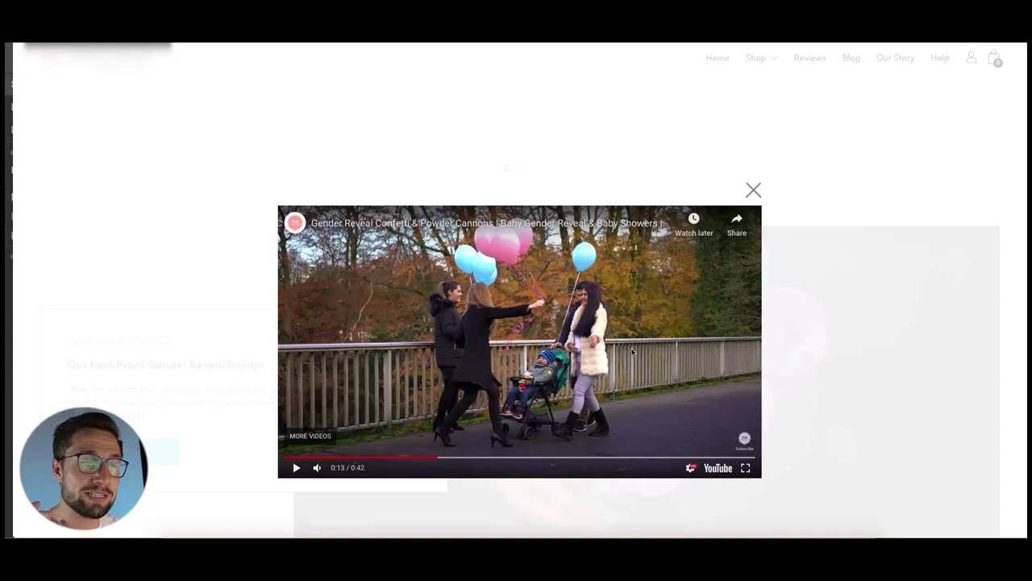
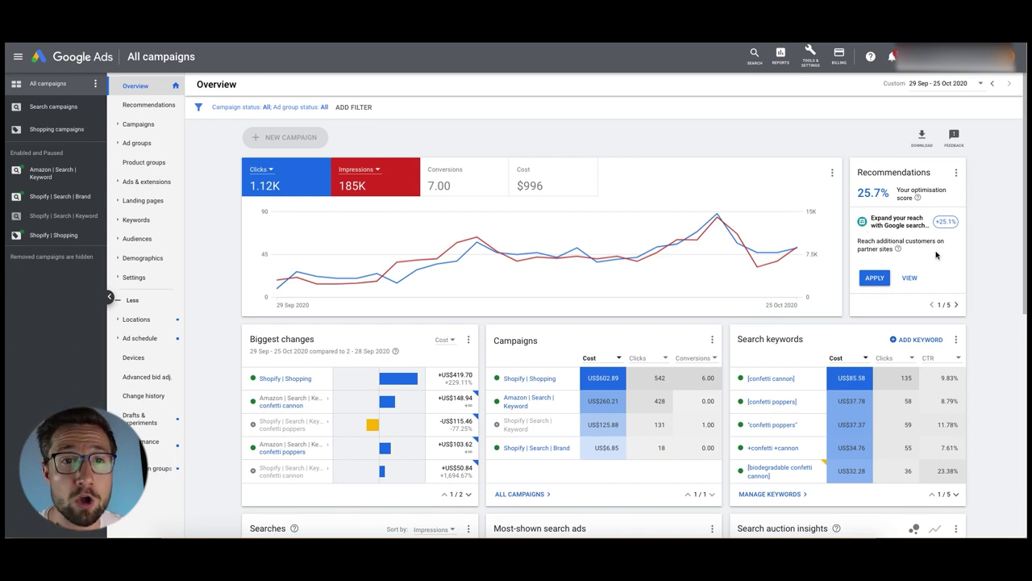
- Go to the "Raise your budgets" recommendation in the Google Ads account overview and read its explanation
left_click(957, 305)
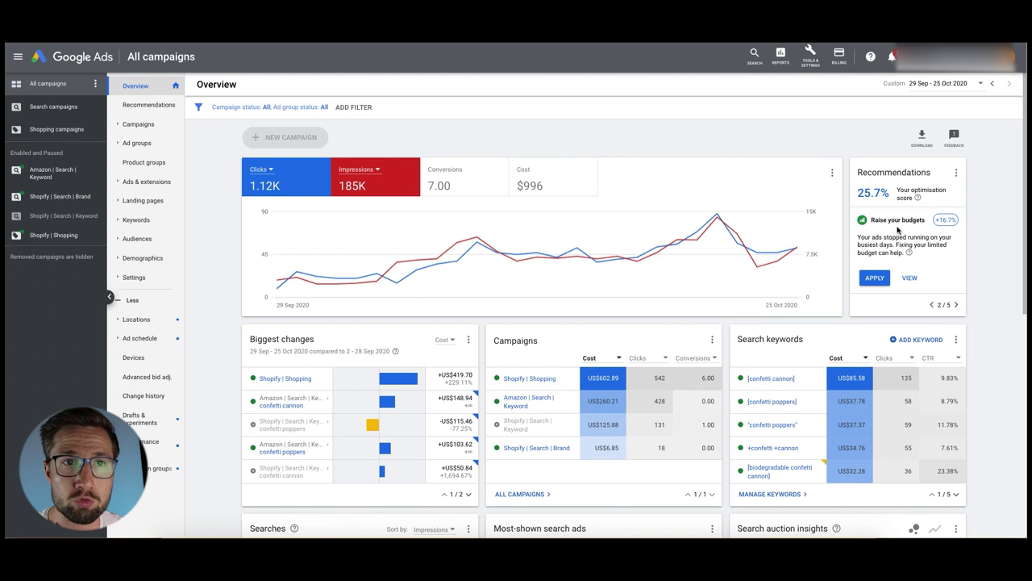
left_click_drag(859, 237, 898, 251)
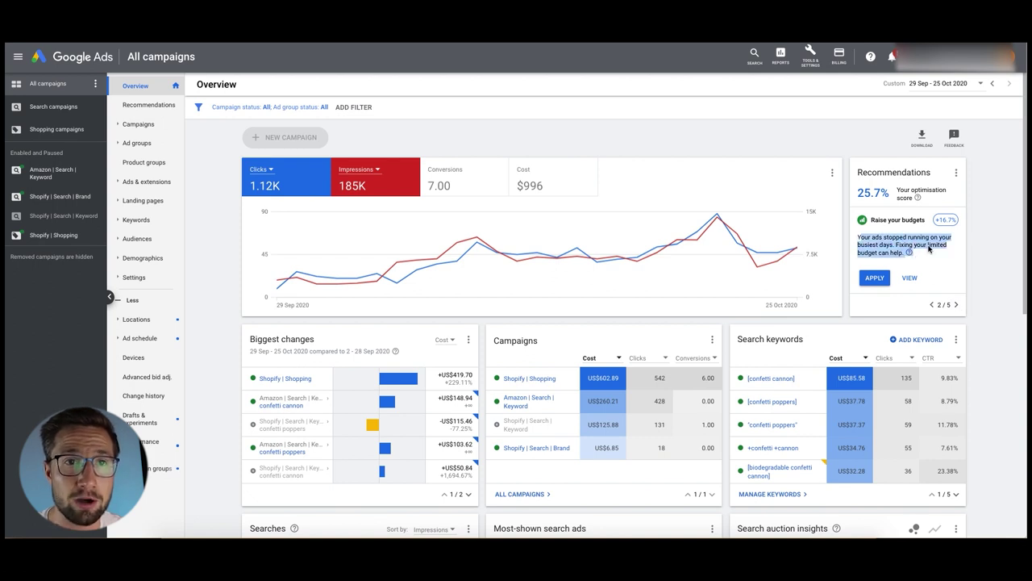
left_click(923, 248)
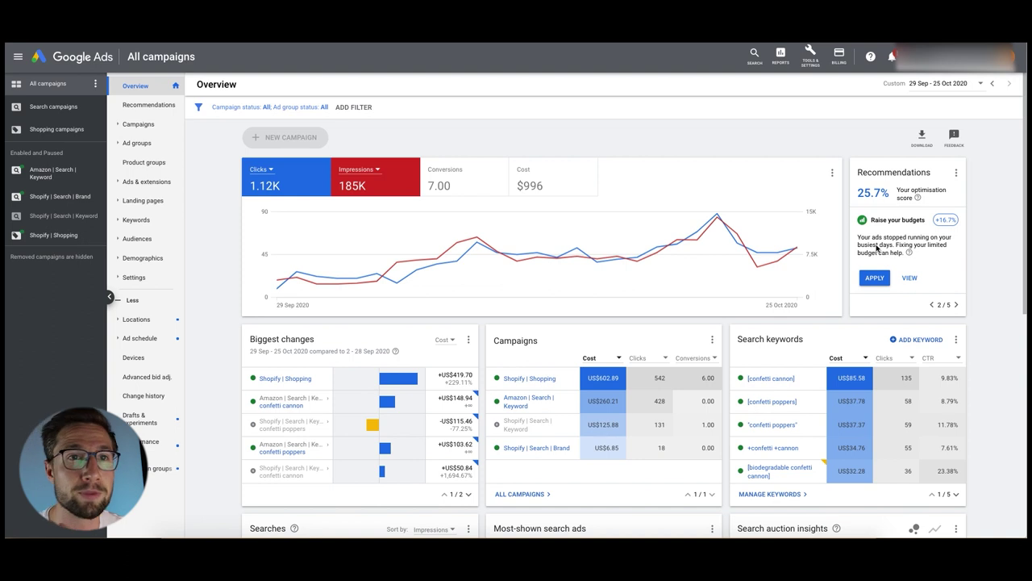
- Read through the remaining recommendations on more efficient bidding, adding callouts and adding new keywords
left_click(957, 305)
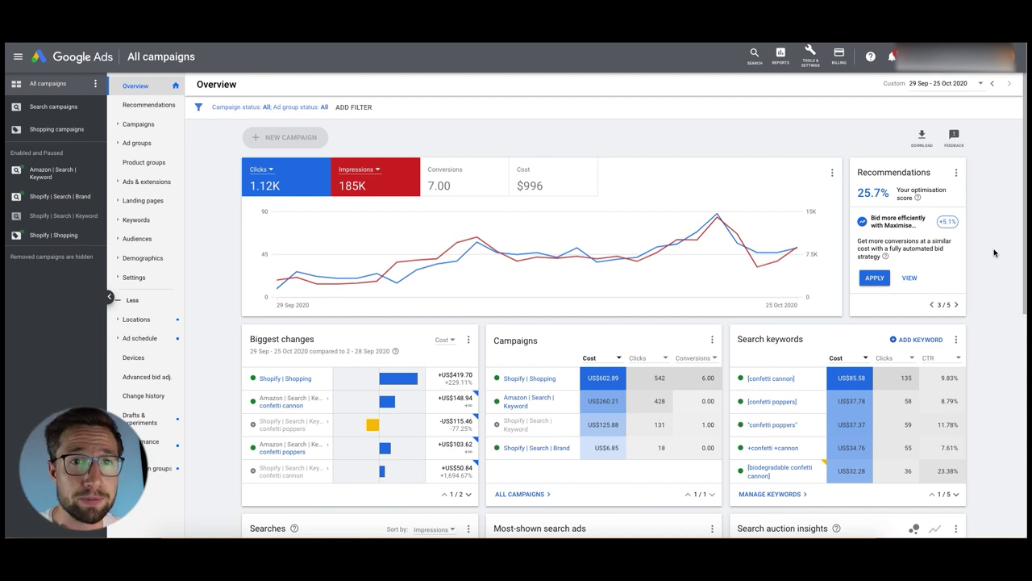
left_click(956, 305)
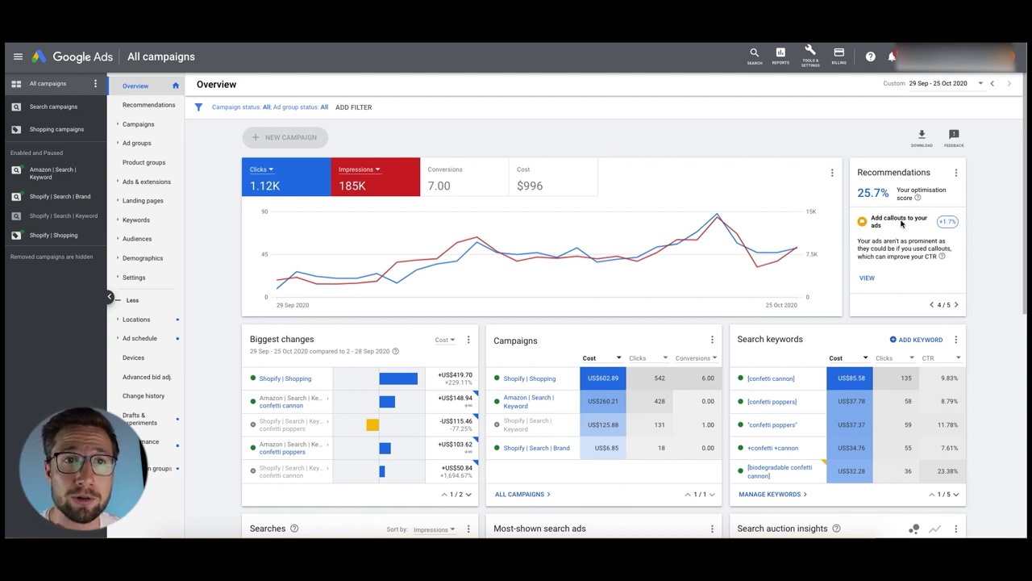
left_click_drag(864, 242, 925, 247)
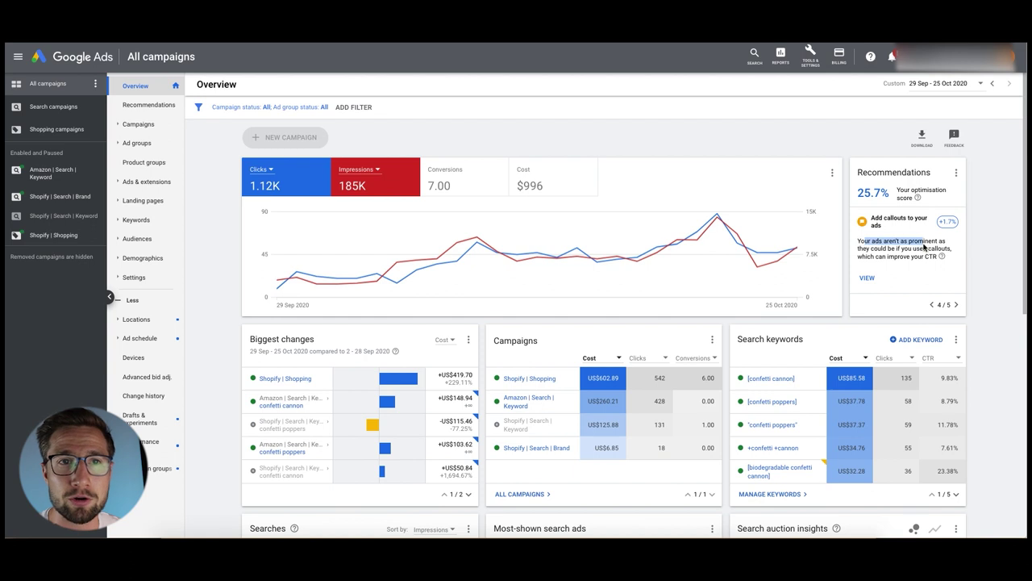
left_click(956, 305)
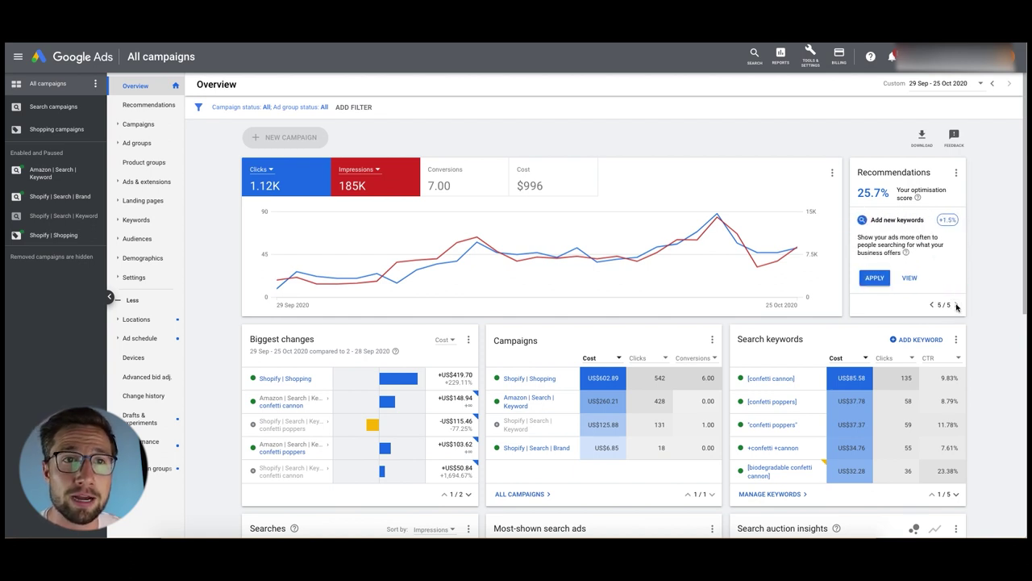
left_click_drag(868, 238, 902, 254)
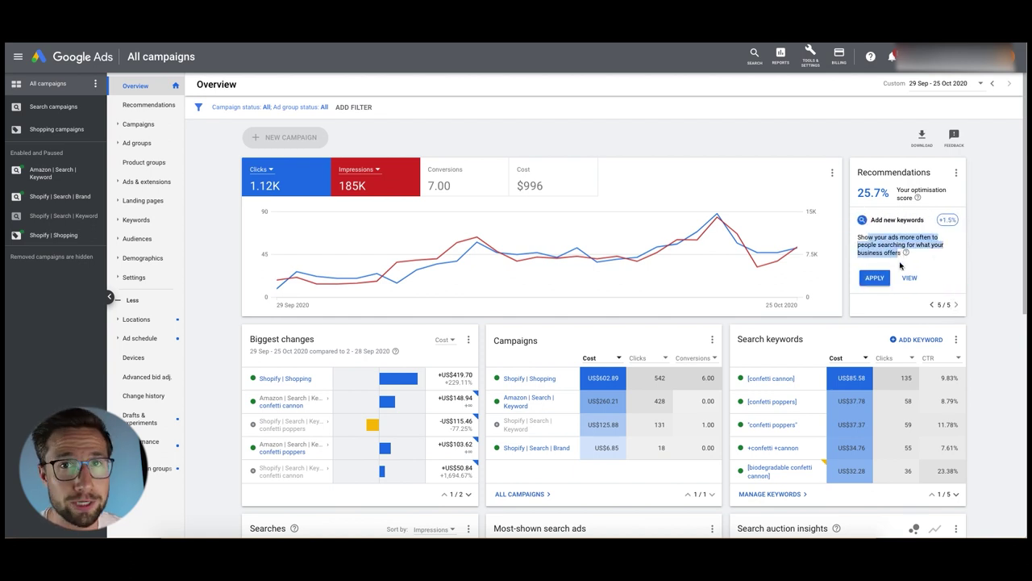
- Return to the first recommendation, about expanding reach with Google search partners
left_click(932, 305)
left_click(933, 304)
left_click(932, 305)
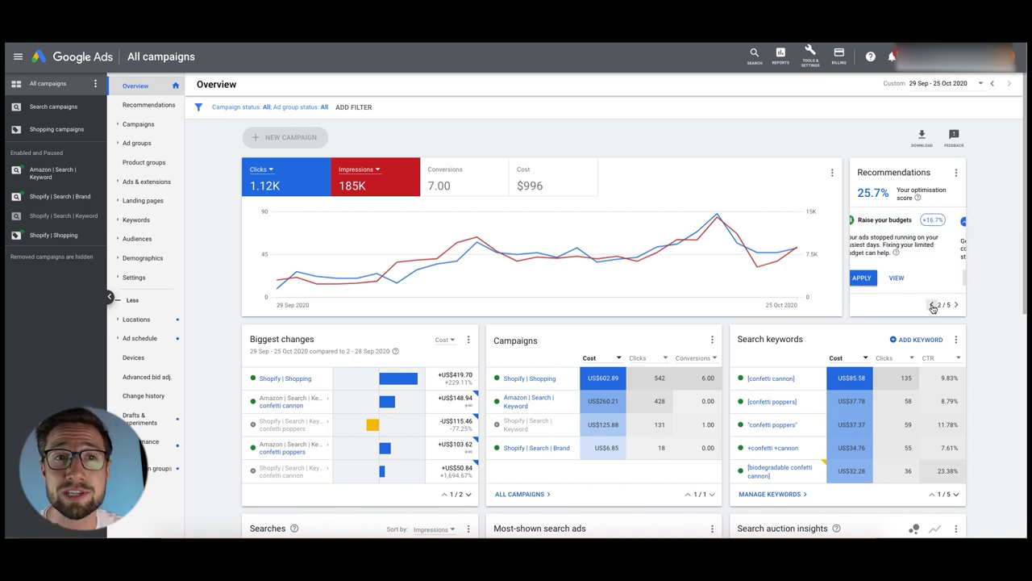
left_click(933, 304)
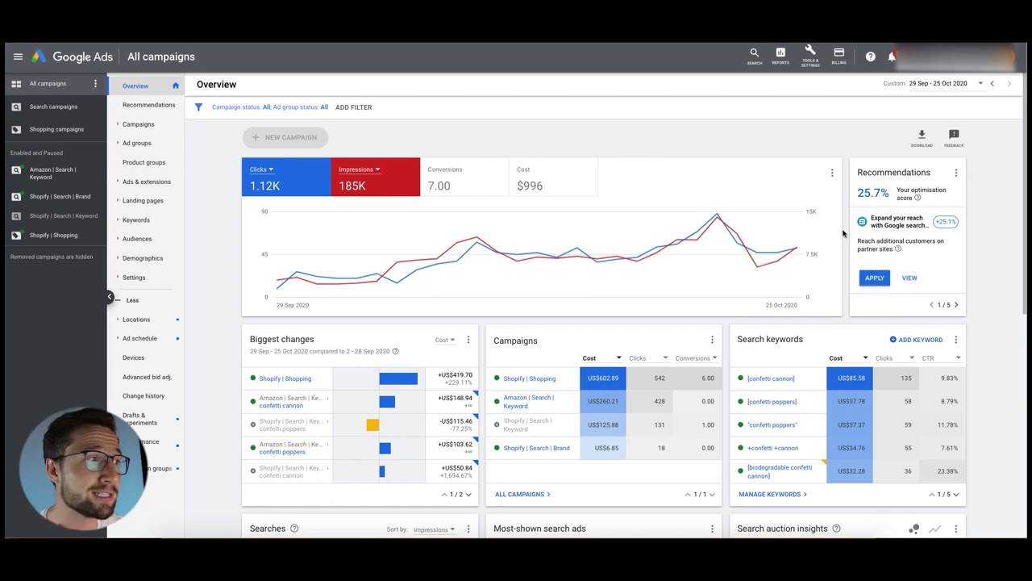
- Go to the account-level settings and expand the ad suggestions setting
left_click(145, 282)
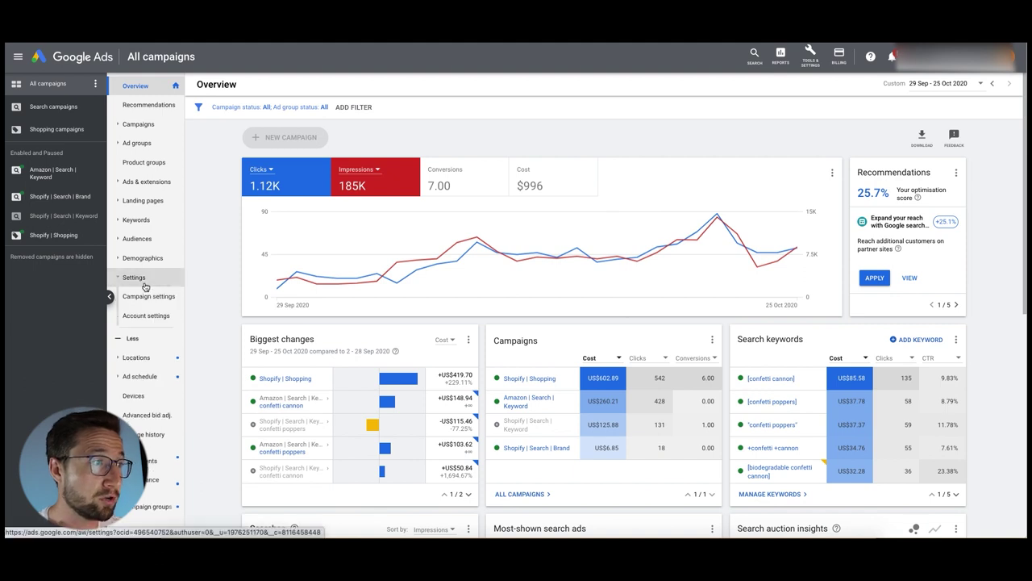
left_click(146, 295)
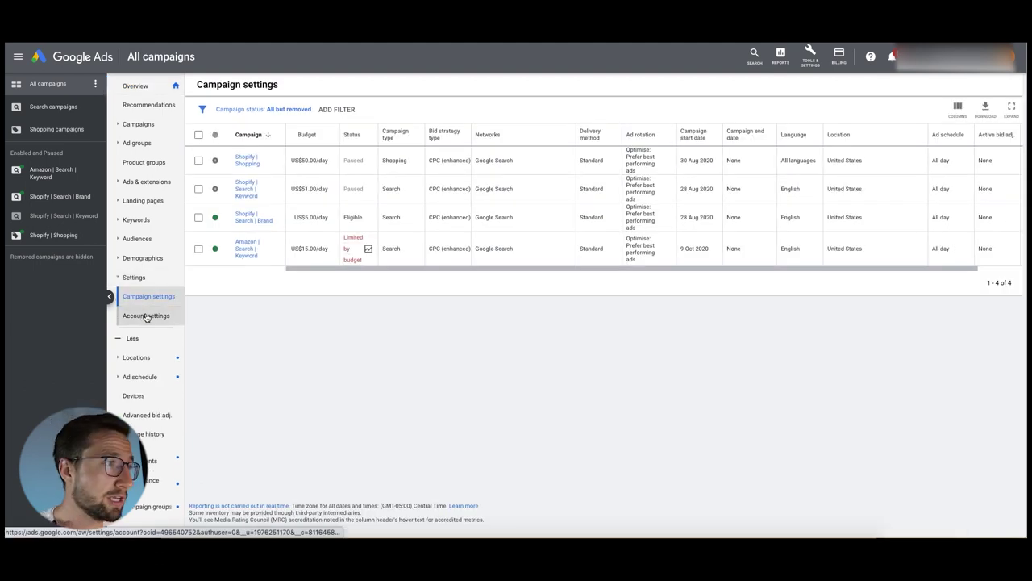
left_click(146, 317)
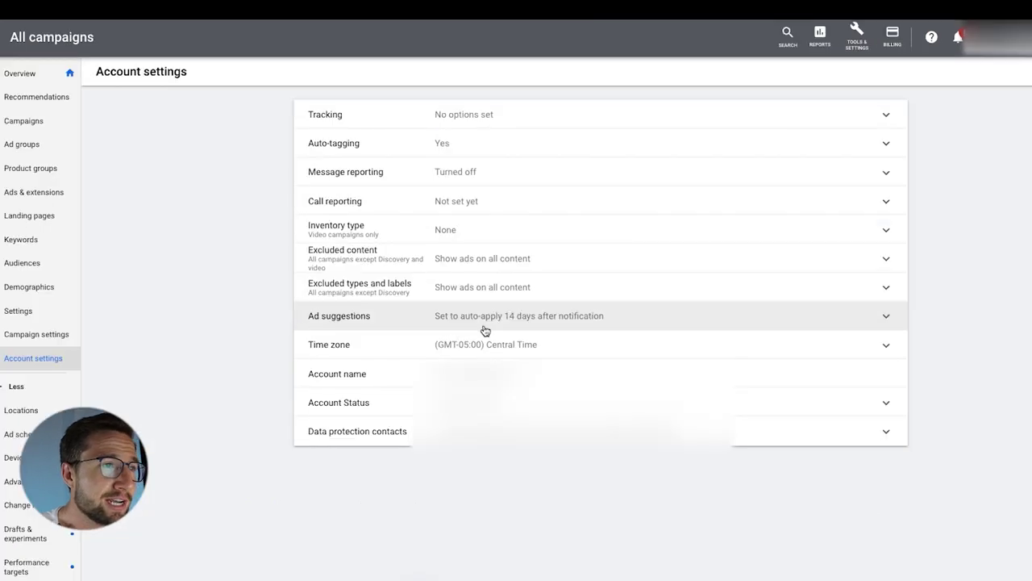
left_click(504, 284)
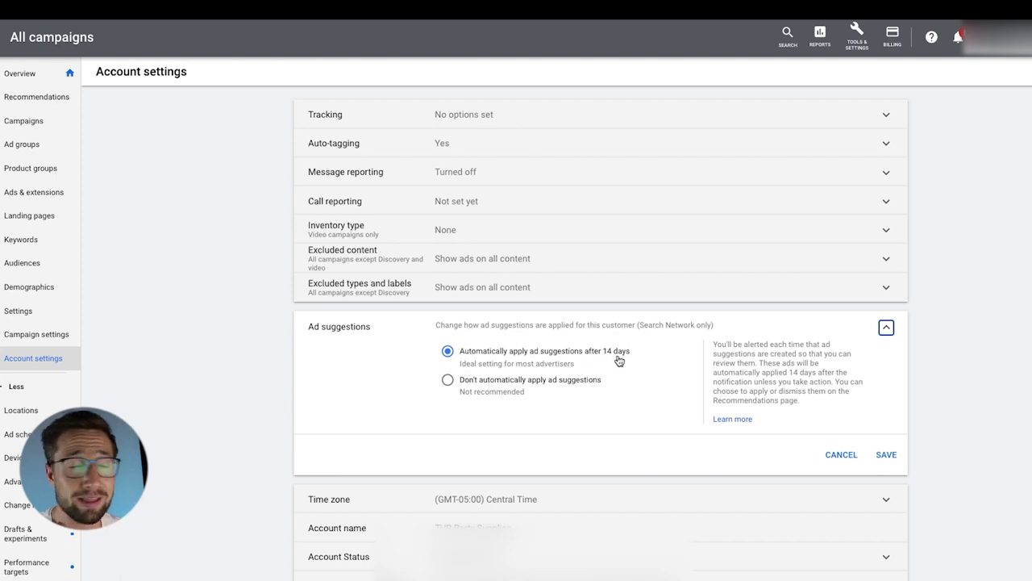
- Try the "Don't automatically apply ad suggestions" option, look through the optional reasons for opting out, and discard the change
left_click(498, 381)
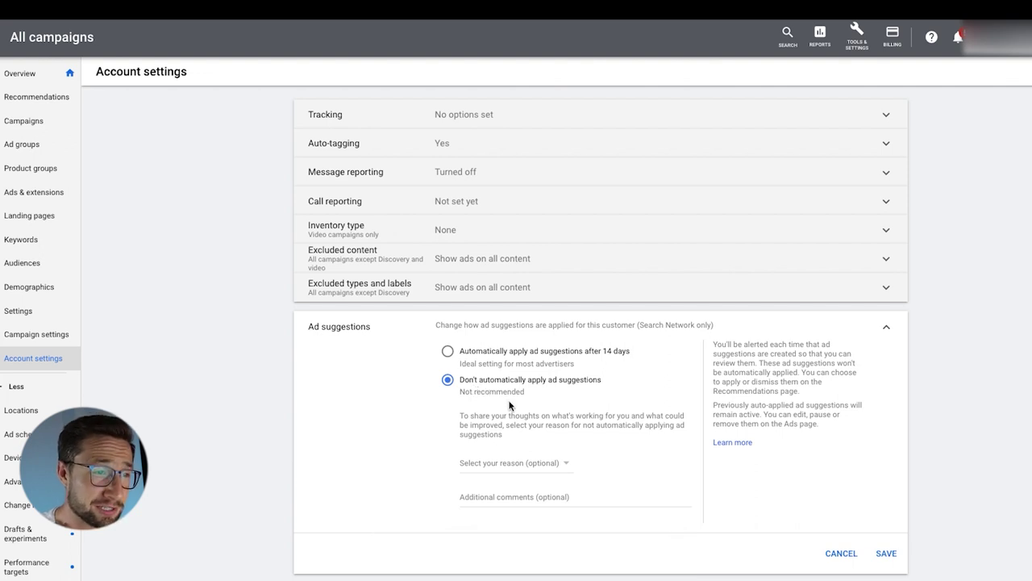
left_click(516, 499)
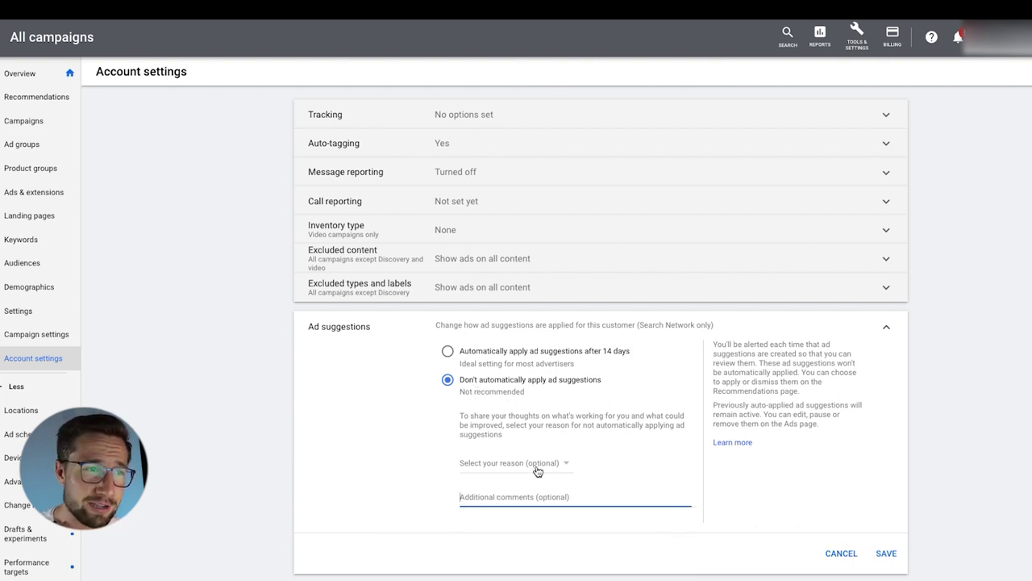
left_click(538, 468)
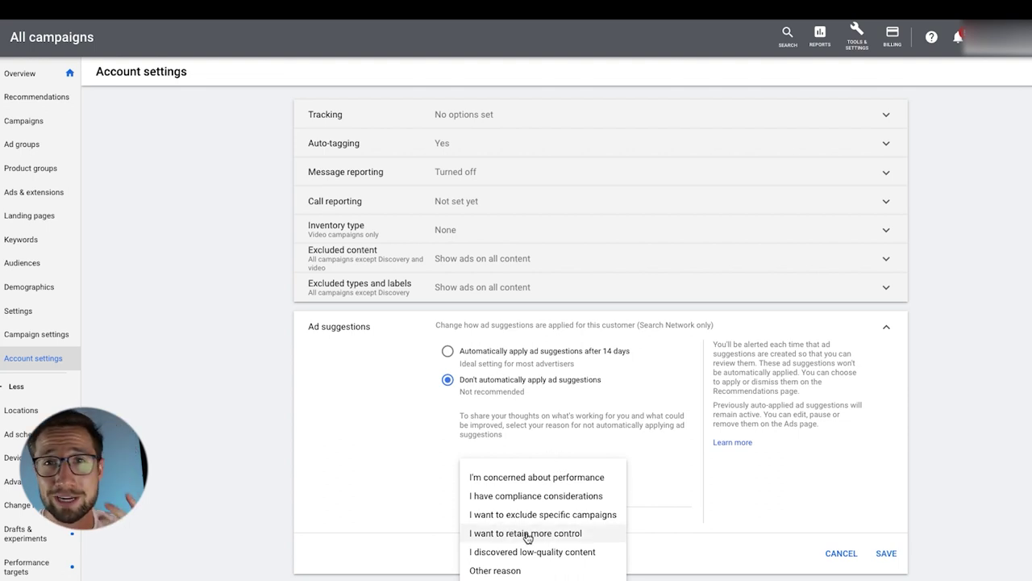
left_click(531, 420)
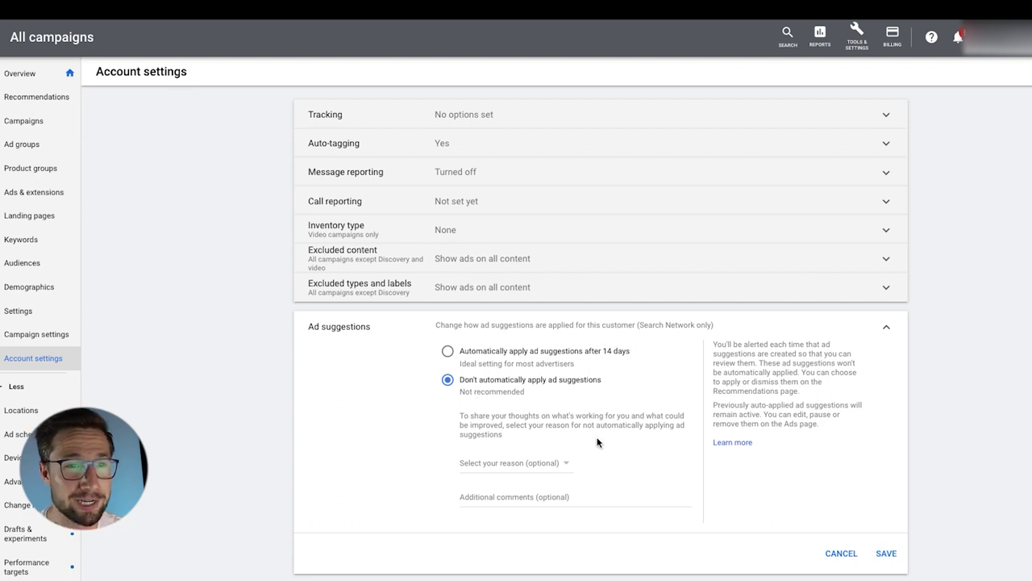
left_click(831, 553)
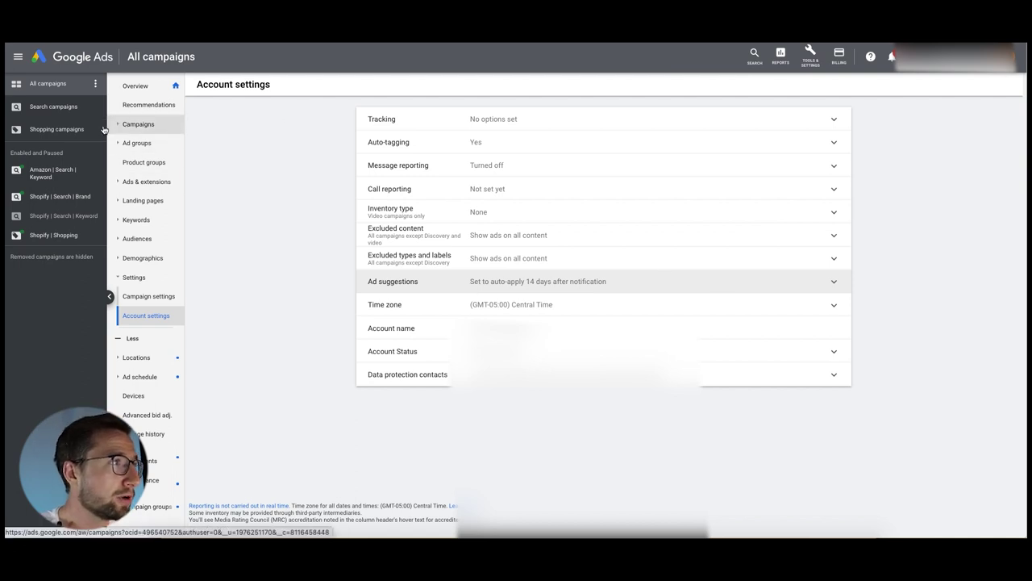
- Go to the list of all campaigns and hide the "Raise your budgets" recommendation
left_click(138, 125)
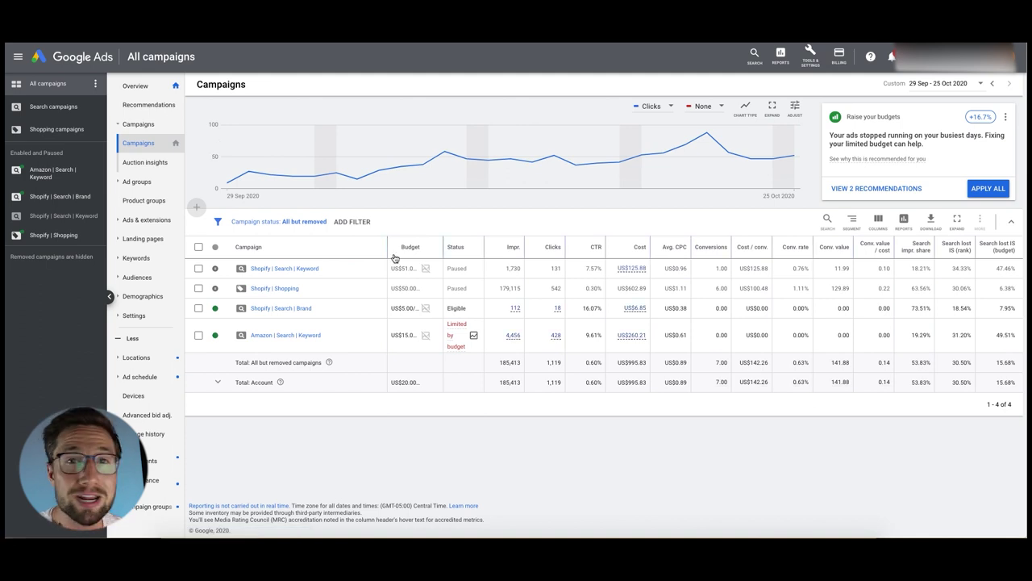
left_click(1004, 117)
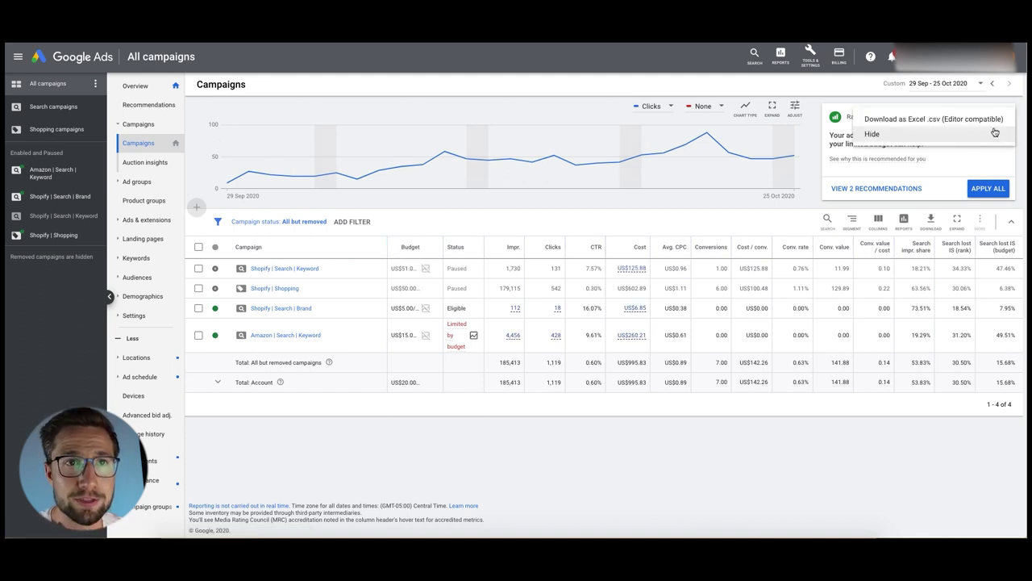
left_click(940, 139)
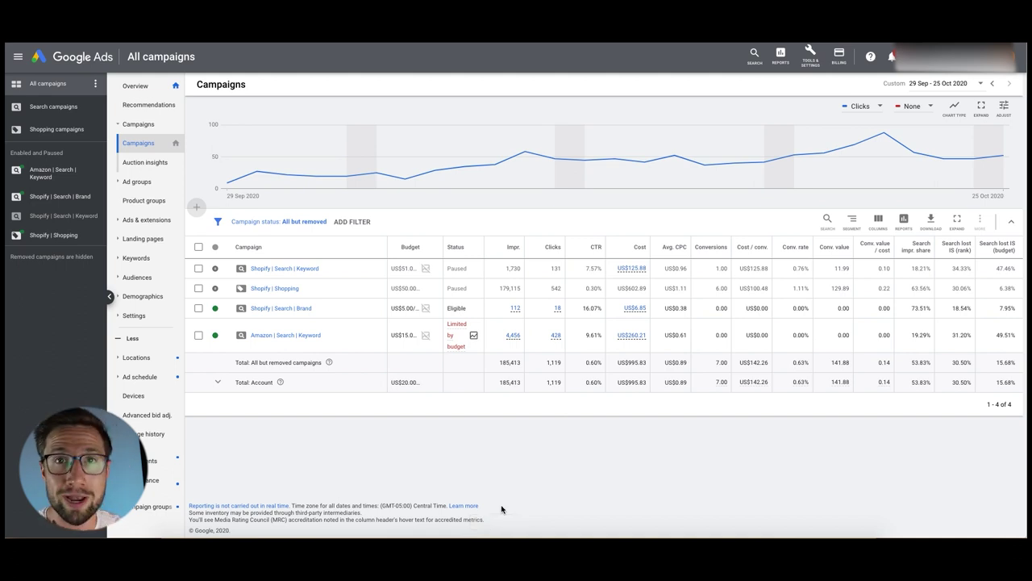
- Switch to the Calculator and divide 1 by 0.4 to work out the break-even return on ad spend
key("super+Tab")
key("Escape")
left_click_drag(435, 316, 780, 291)
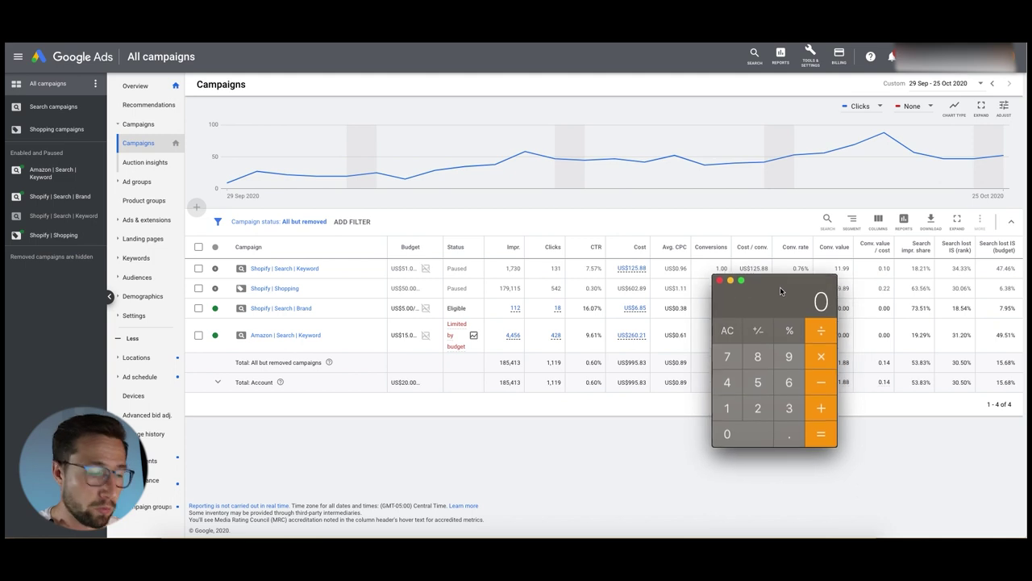
key("1")
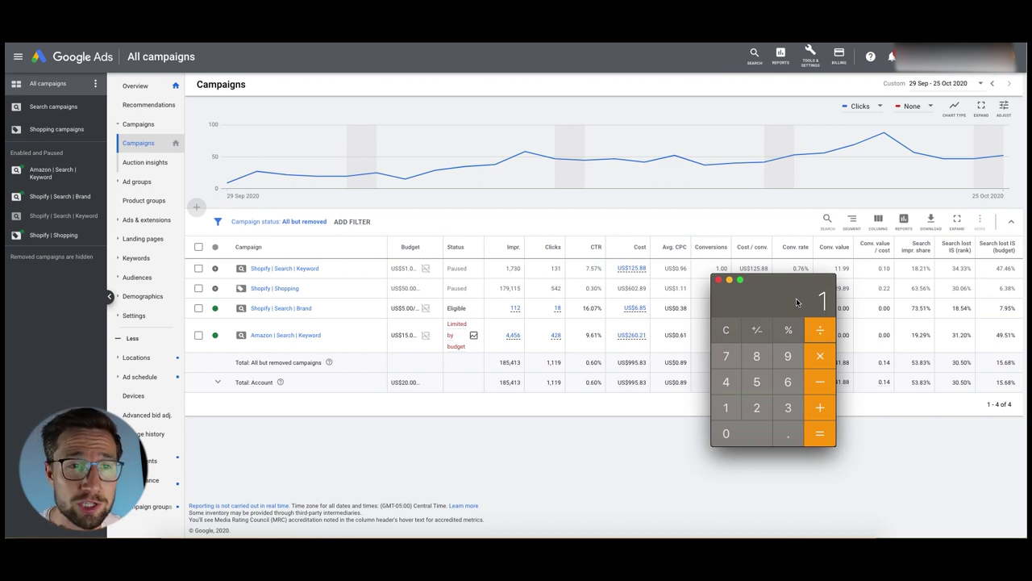
left_click(754, 433)
key("period")
left_click(729, 379)
left_click(821, 433)
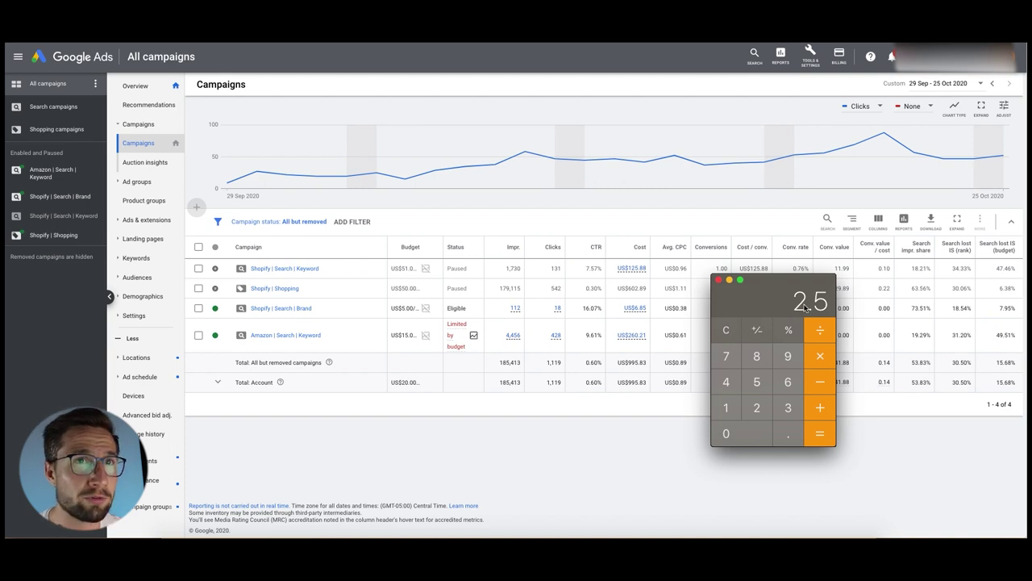
- Return to the campaigns list and set its custom date range to 1 July – 25 October 2020
left_click(890, 135)
left_click(940, 83)
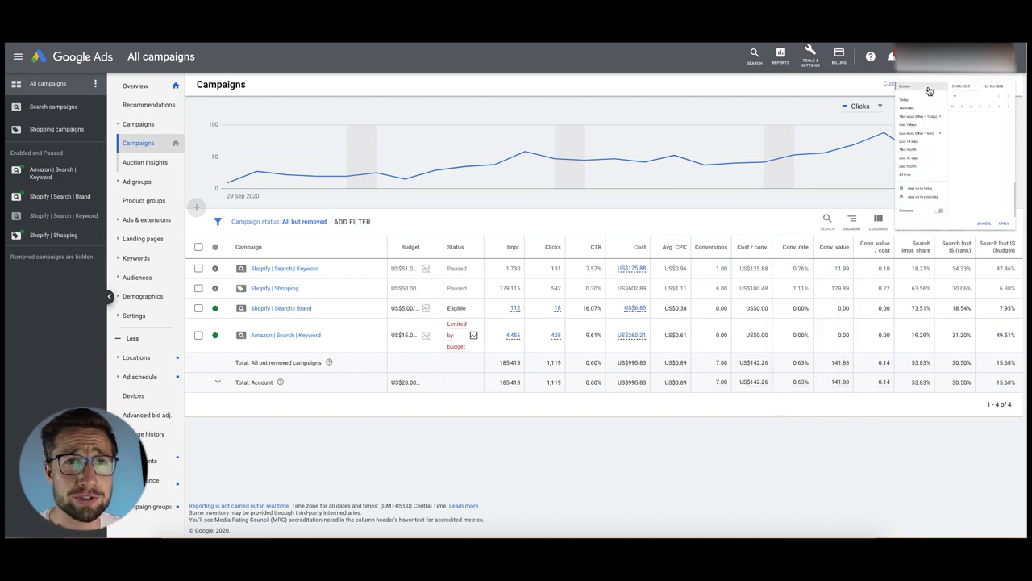
scroll(905, 202, "up", 6)
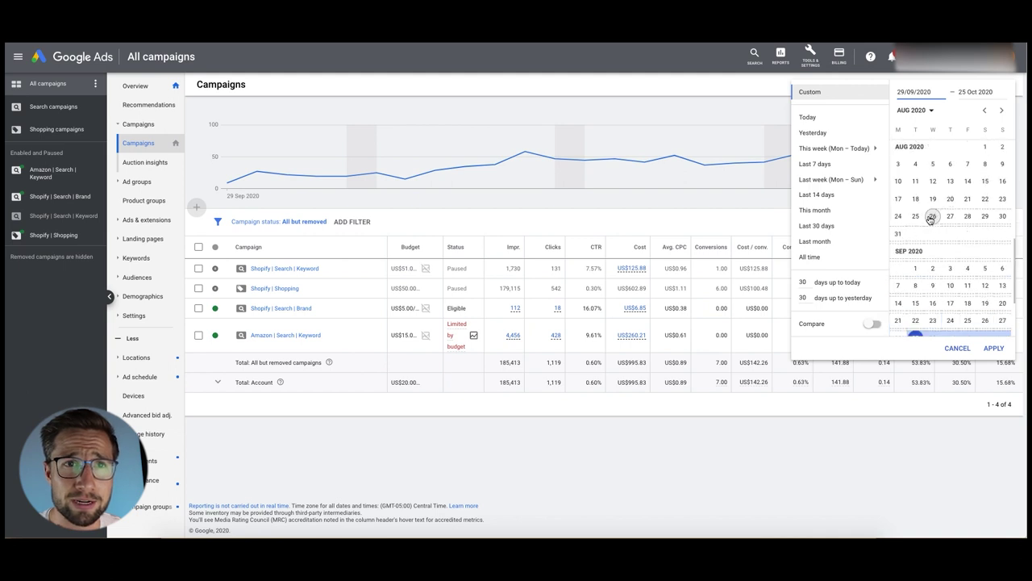
scroll(933, 216, "up", 1)
left_click(933, 153)
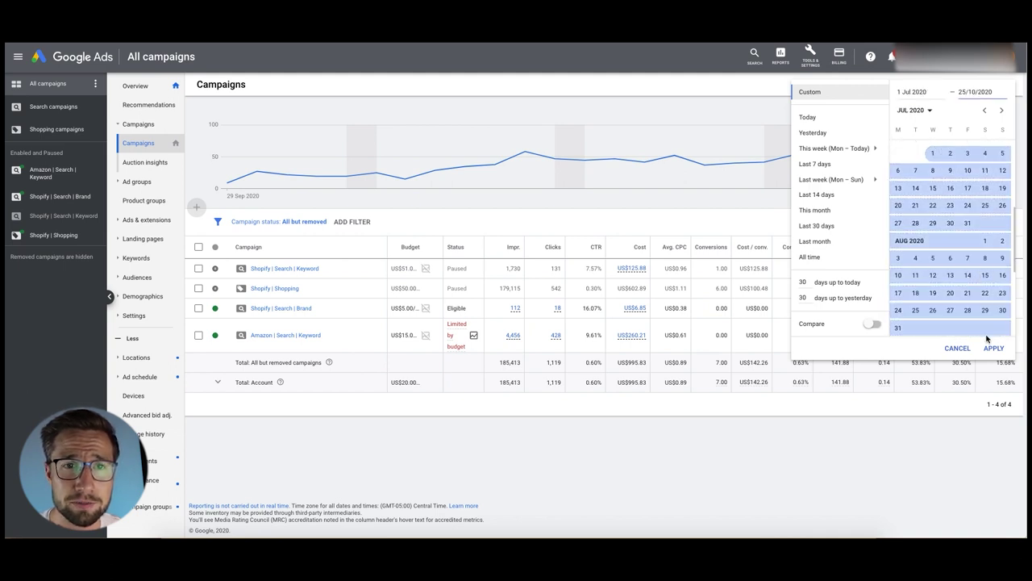
key("Return")
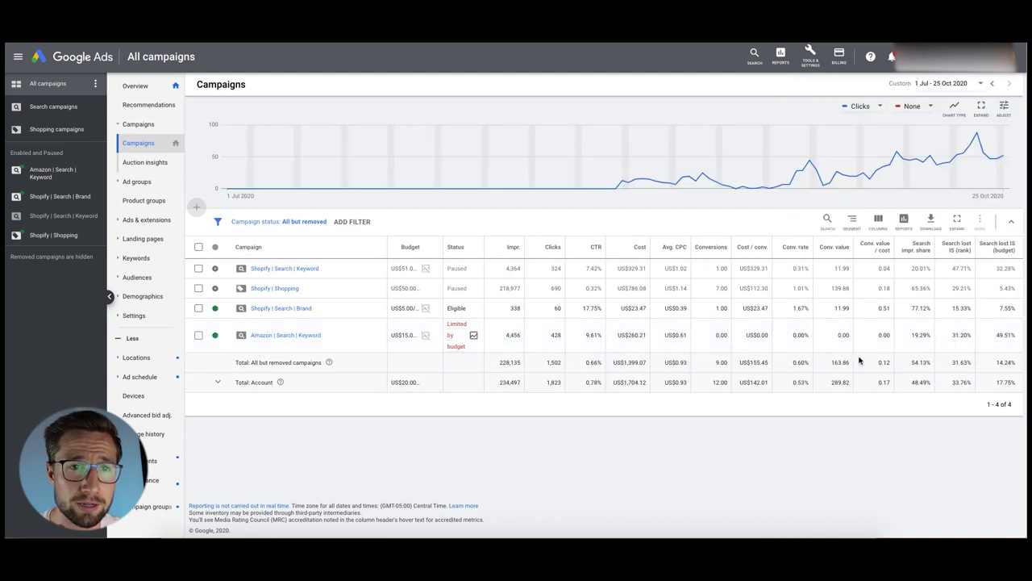
- Compare the campaigns' total conversion value per cost with the break-even figure in the Calculator
double_click(884, 362)
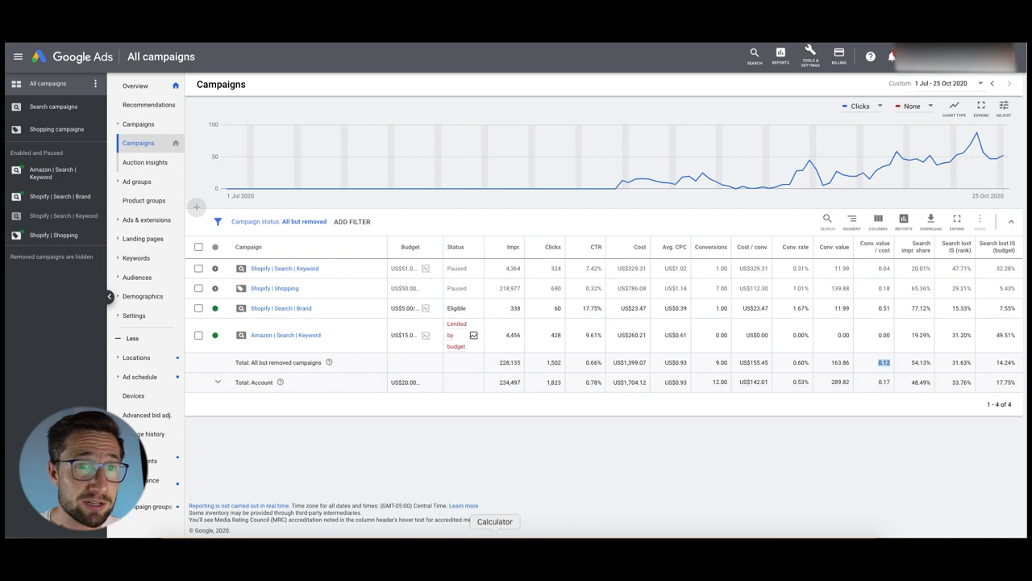
left_click(494, 549)
left_click_drag(777, 294, 123, 232)
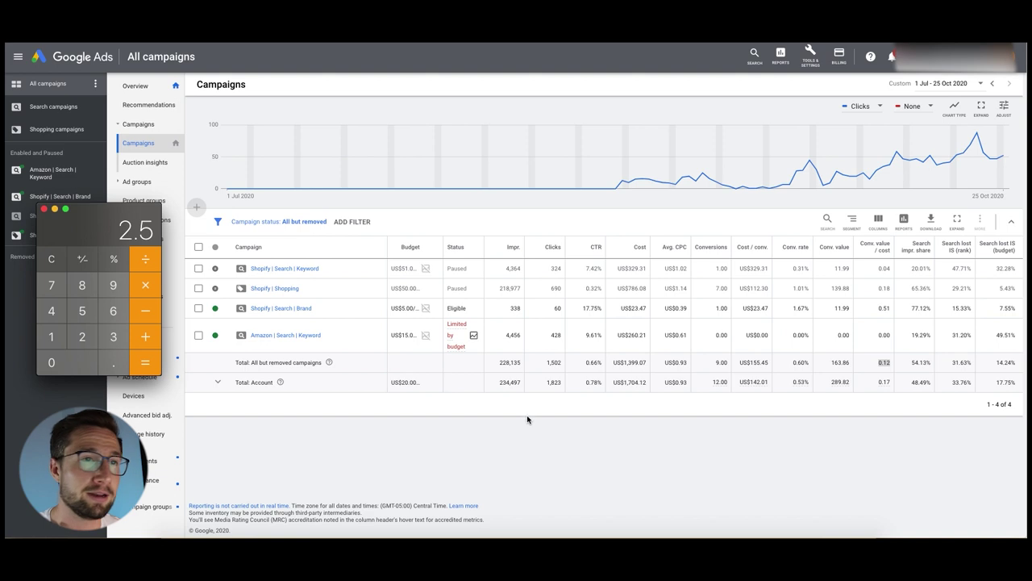
- Examine the conversions and the cost per conversion of the Shopify | Shopping campaign
key("super+Tab")
double_click(721, 288)
left_click_drag(737, 288, 770, 288)
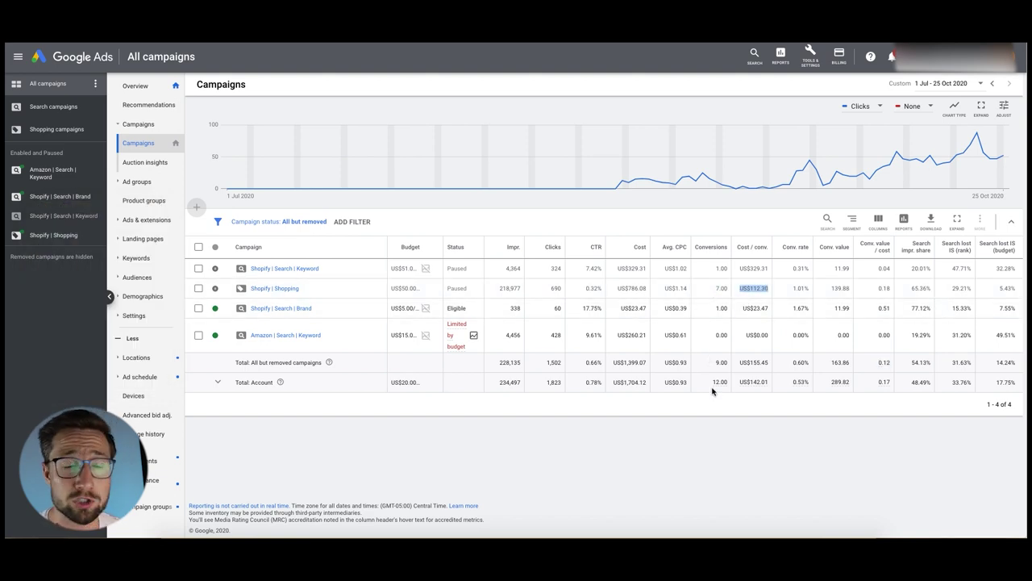
- Bring the Calculator back up to revisit the break-even figure, move it clear of the campaign data, and quit it
left_click(494, 535)
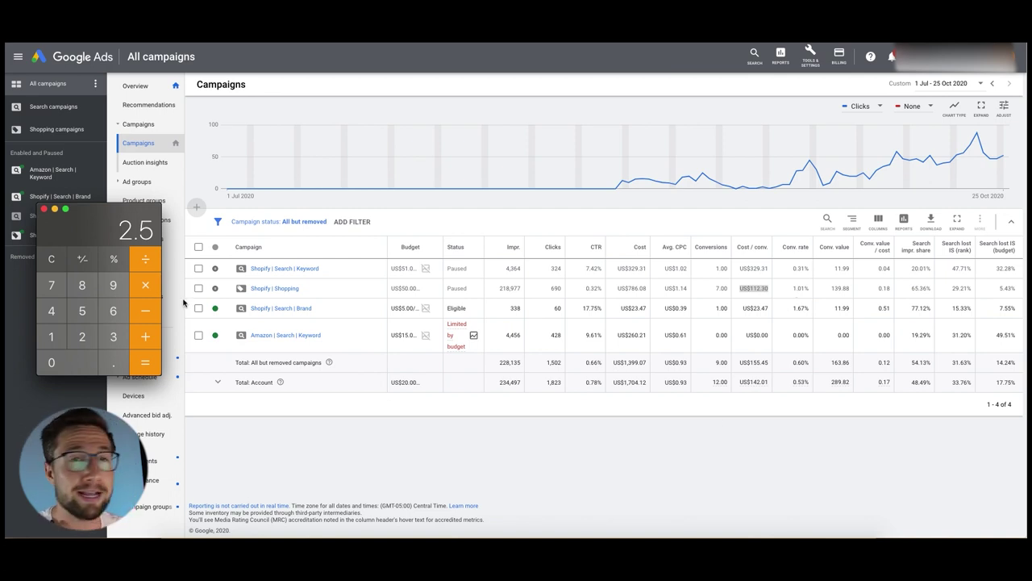
left_click_drag(113, 212, 975, 59)
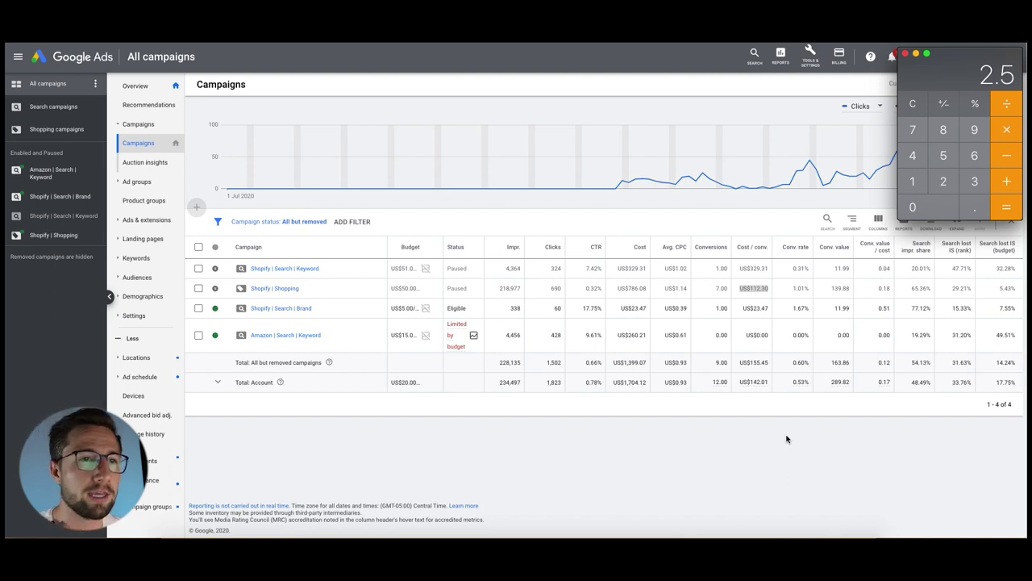
left_click_drag(950, 59, 59, 93)
key("super+q")
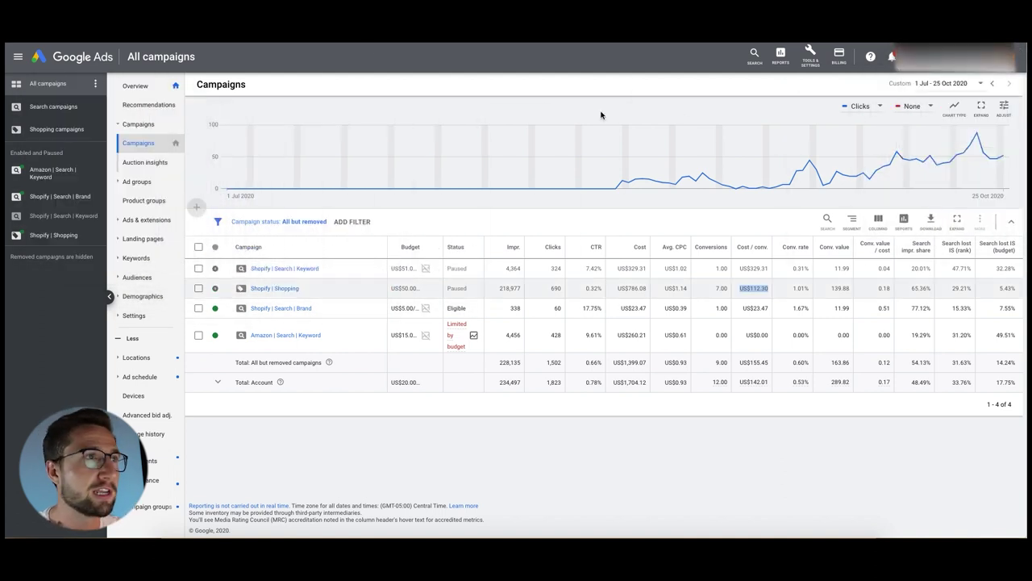
- Go to the account's conversion actions and open the details of Transactions (All Web Site Data)
left_click(810, 57)
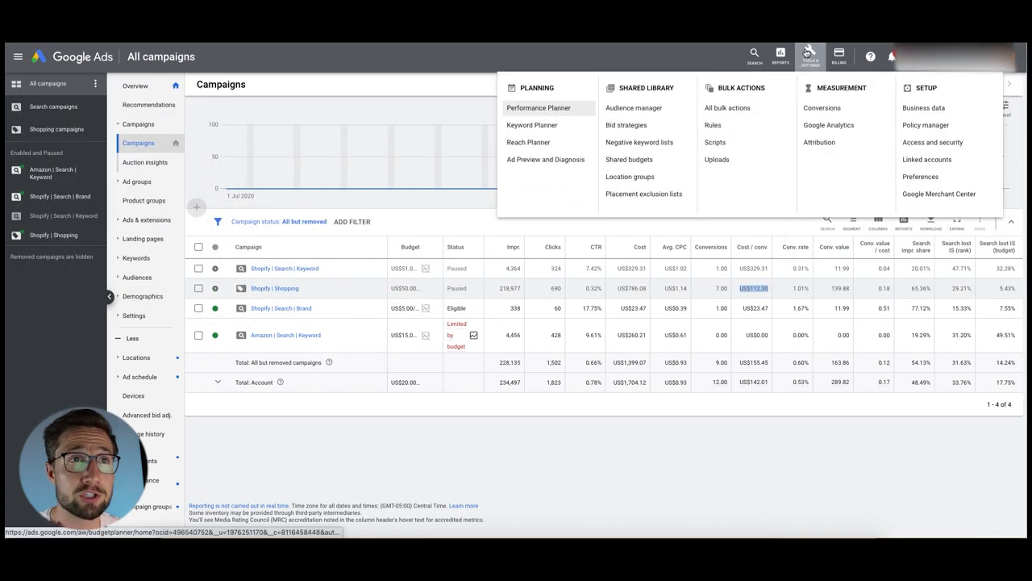
left_click(829, 110)
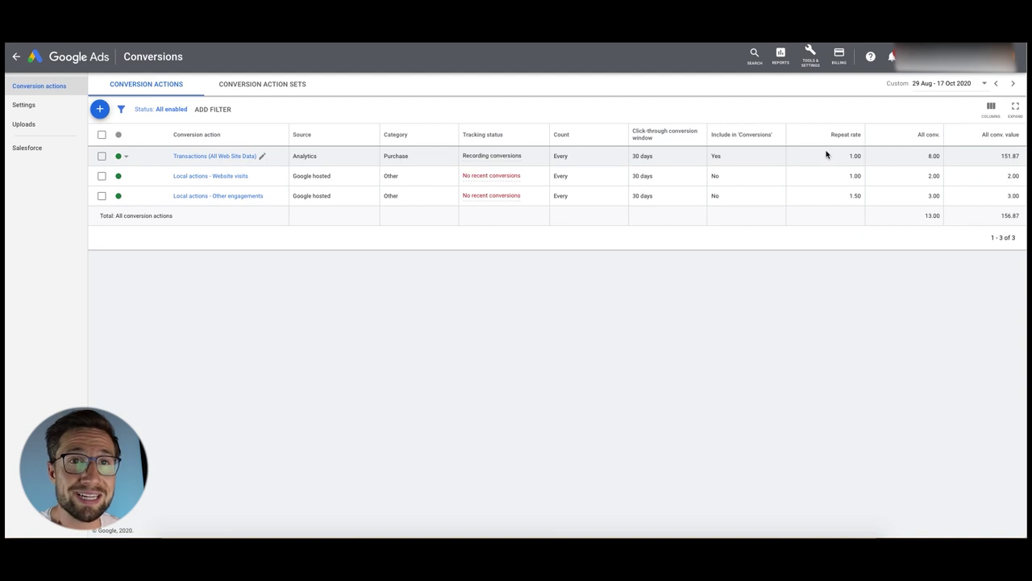
left_click(218, 156)
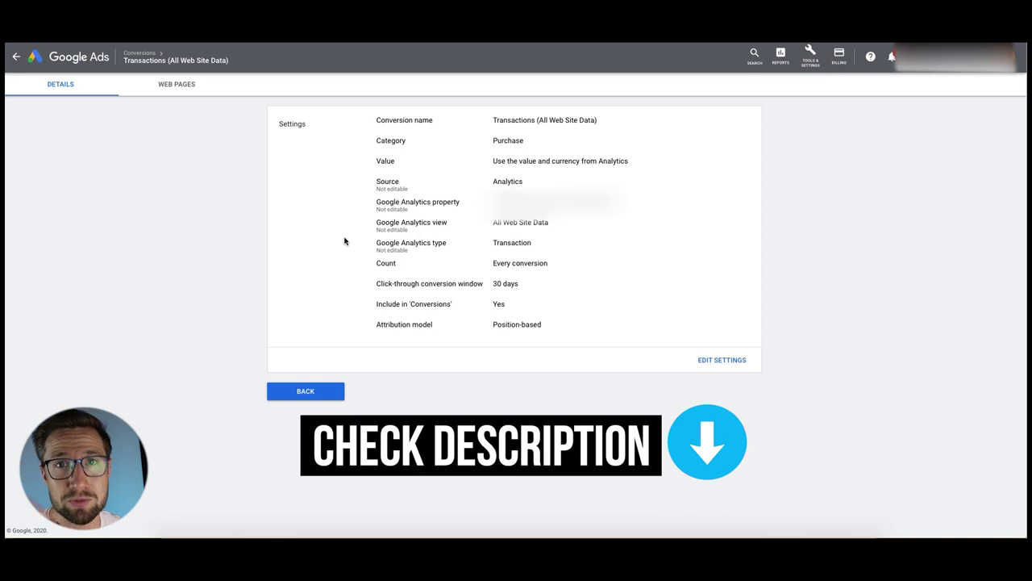
- Review the transaction conversion action's settings, focusing on its attribution model
left_click_drag(415, 119, 491, 326)
left_click(578, 335)
left_click_drag(374, 329, 543, 328)
left_click(512, 325)
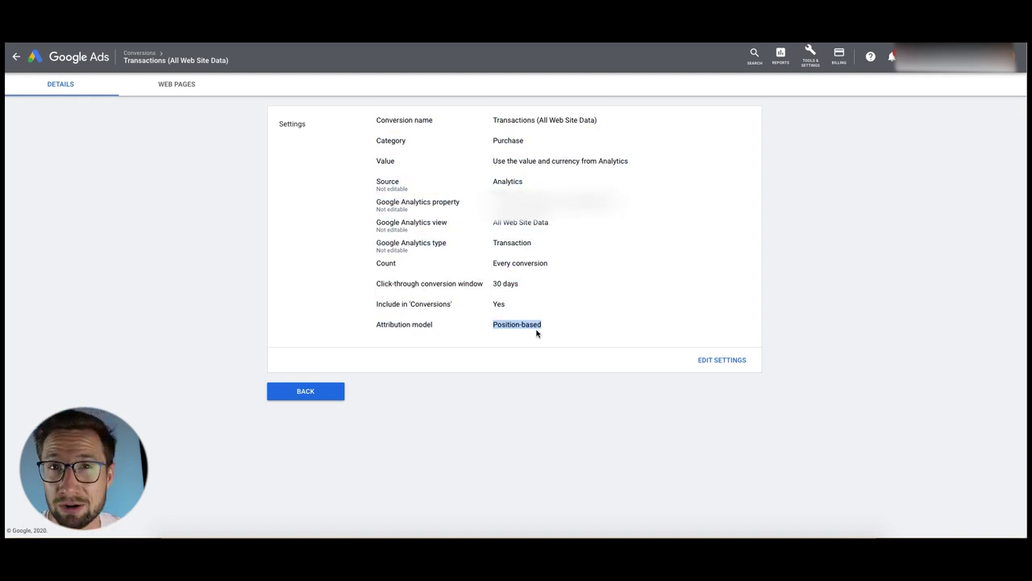
left_click_drag(553, 327, 495, 324)
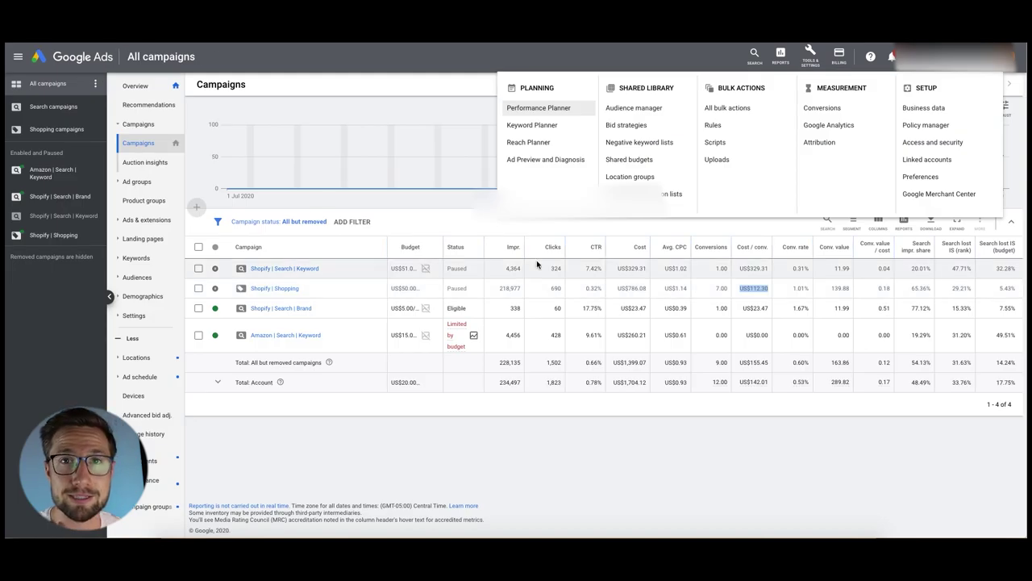
- From the campaigns list, open the settings of the Shopify | Shopping campaign and expand the additional shopping settings
left_click(536, 263)
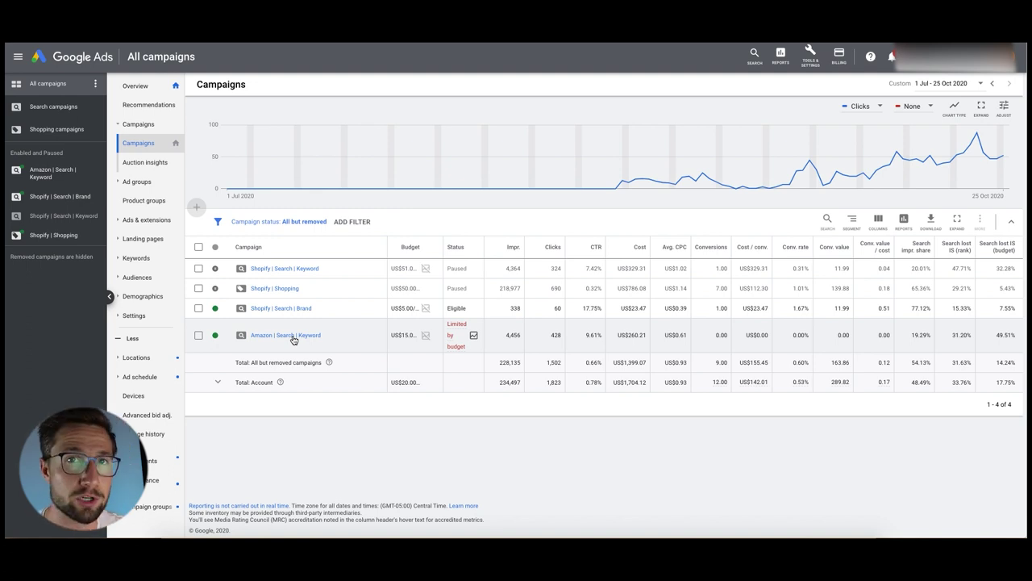
left_click(274, 288)
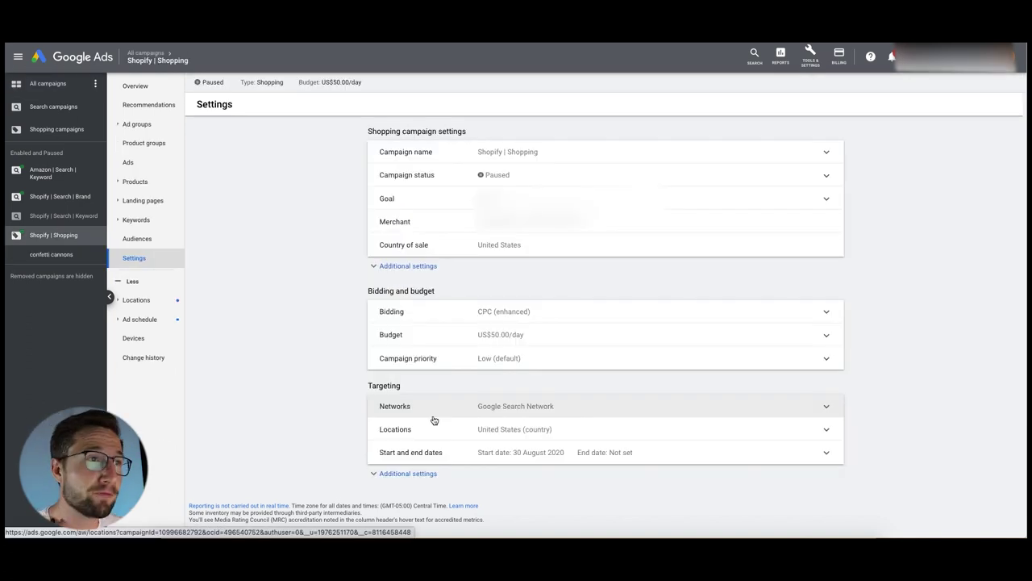
left_click(426, 267)
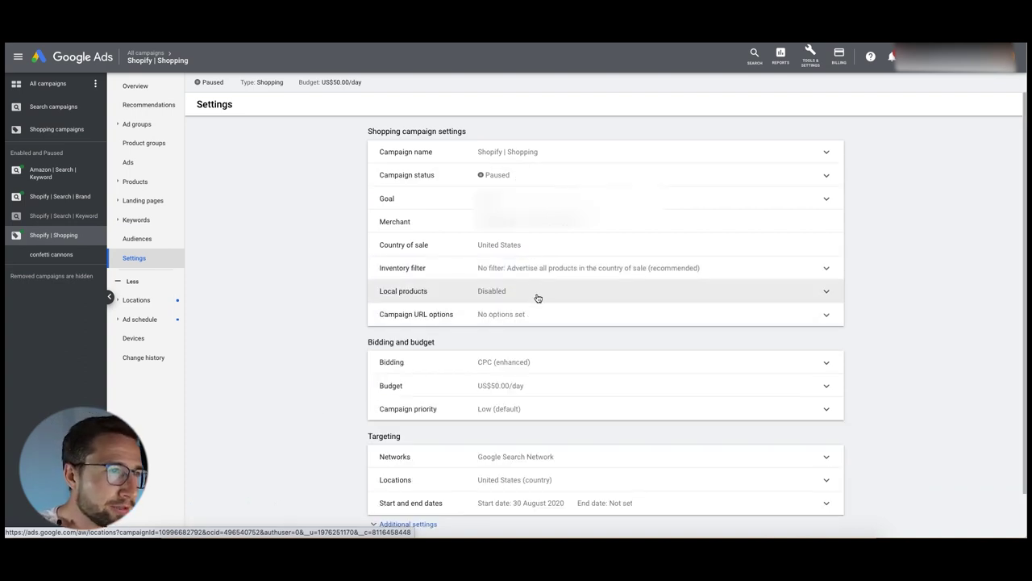
- Inspect the shopping campaign's bidding options and open its daily budget setting
scroll(548, 317, "down", 1)
left_click(537, 324)
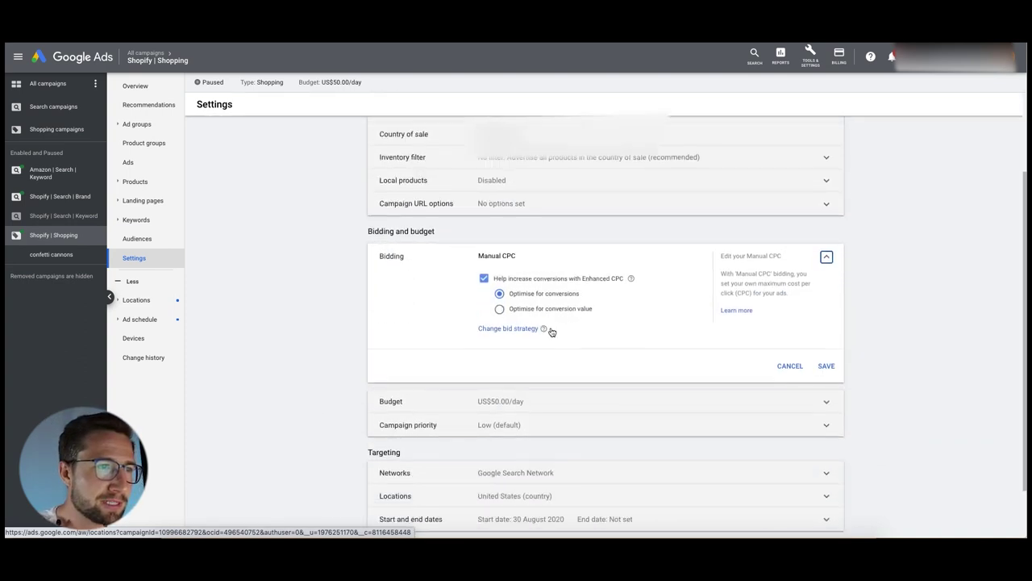
scroll(622, 329, "down", 2)
left_click(548, 342)
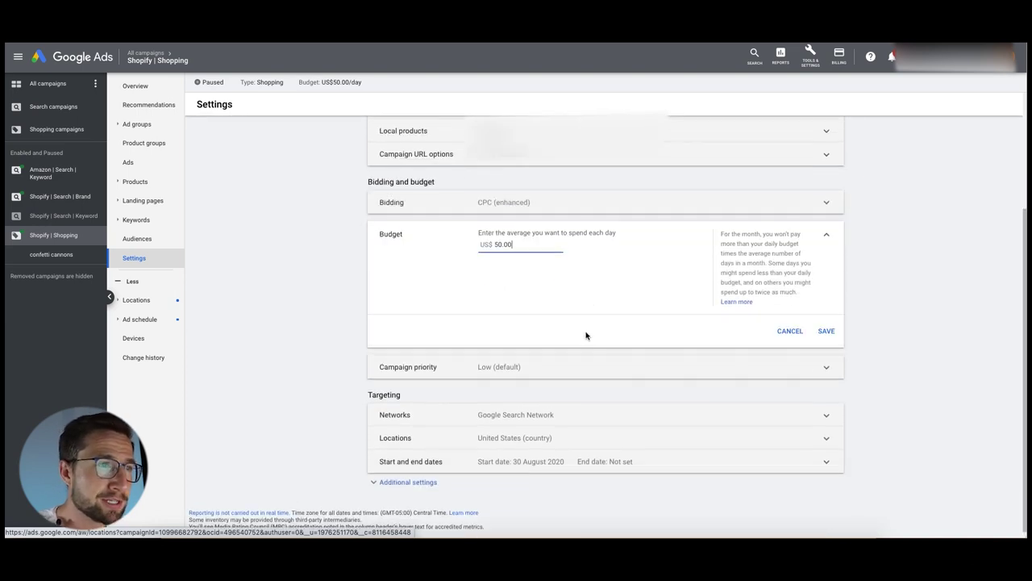
- Inspect the shopping campaign's priority options and its network targeting settings
left_click(540, 354)
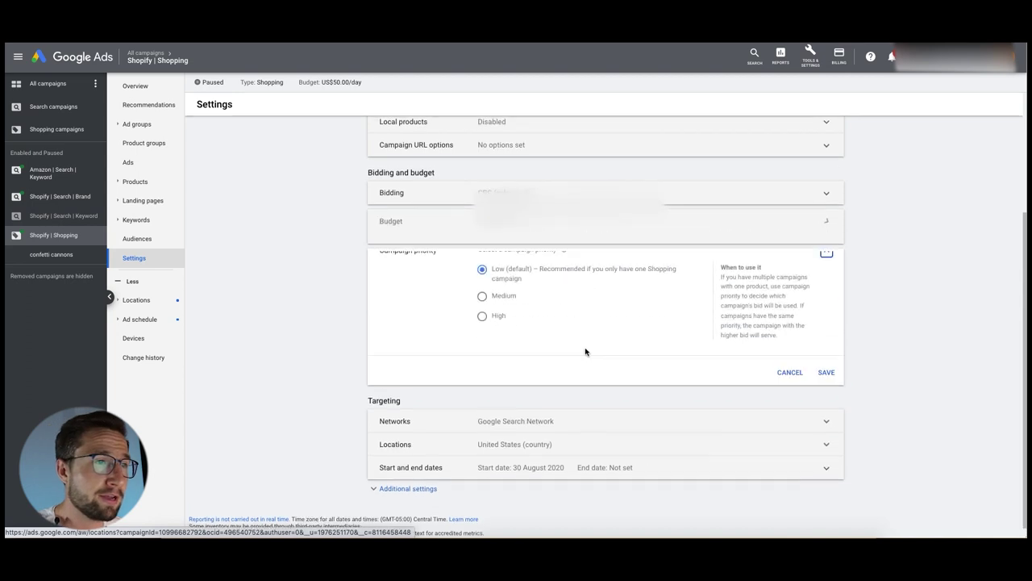
left_click(547, 413)
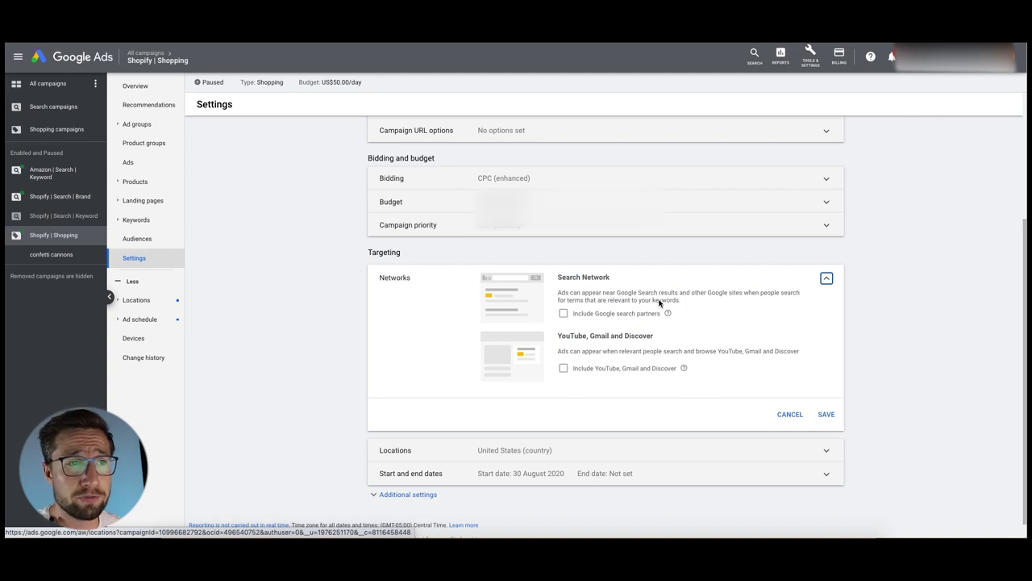
left_click(826, 278)
- Inspect the campaign's location targeting with its target and exclude options, and expand the additional settings for ad rotation and IP exclusions
left_click(570, 431)
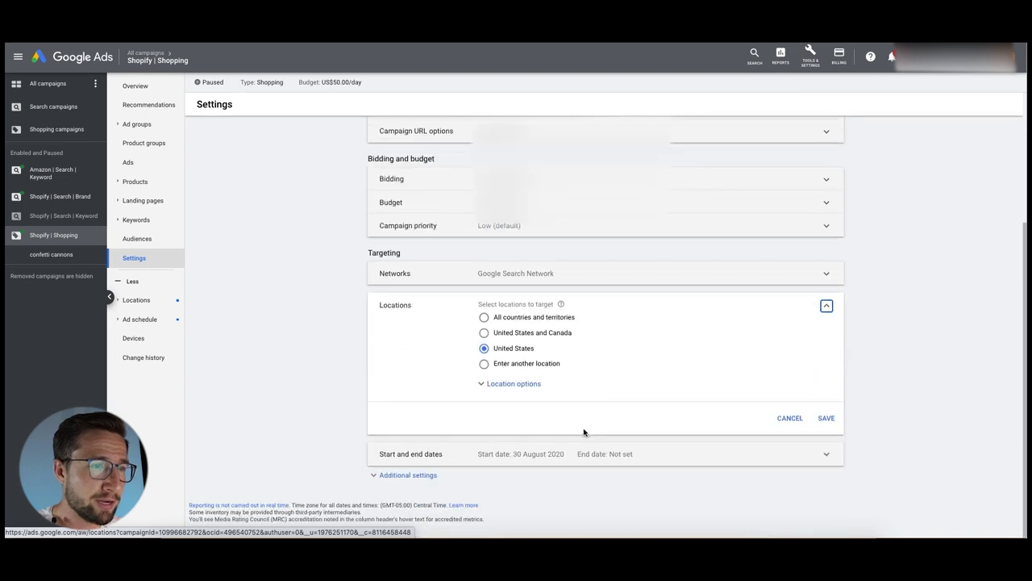
left_click(503, 392)
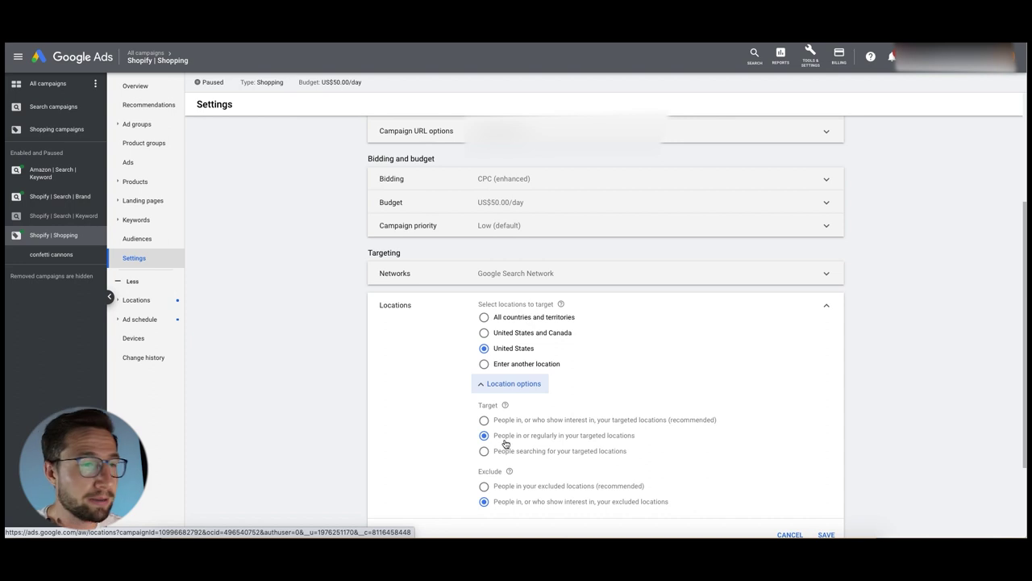
scroll(507, 440, "down", 3)
left_click(427, 480)
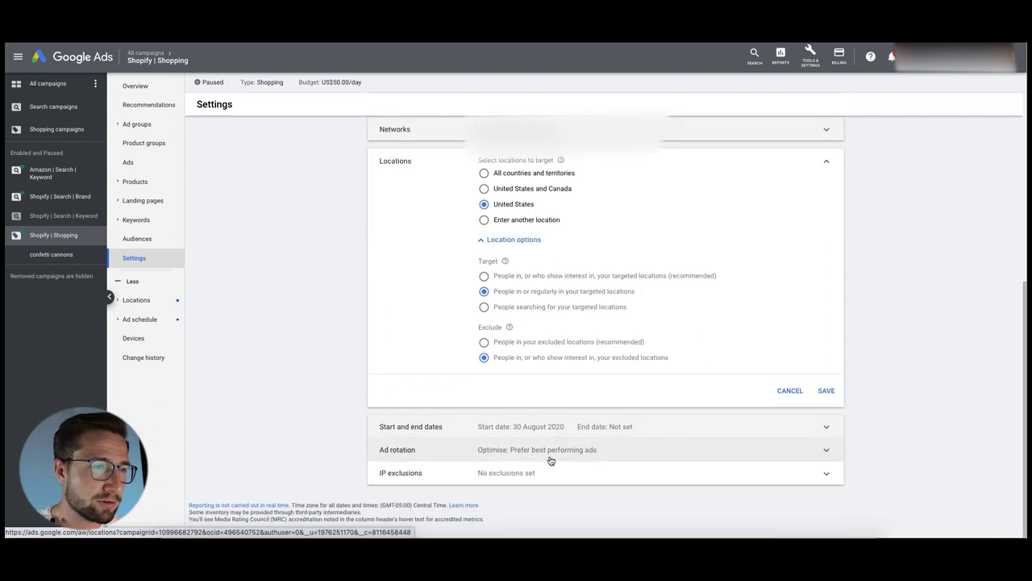
scroll(246, 178, "up", 5)
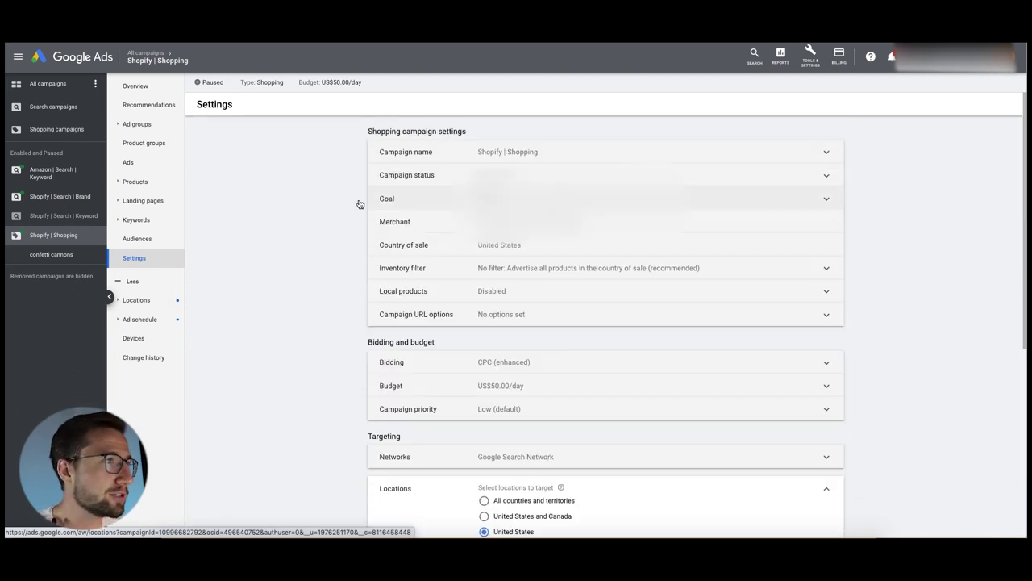
- Open the confetti cannons ad group from the campaign's ad groups and look over its product groups and max. CPC bids
left_click(135, 126)
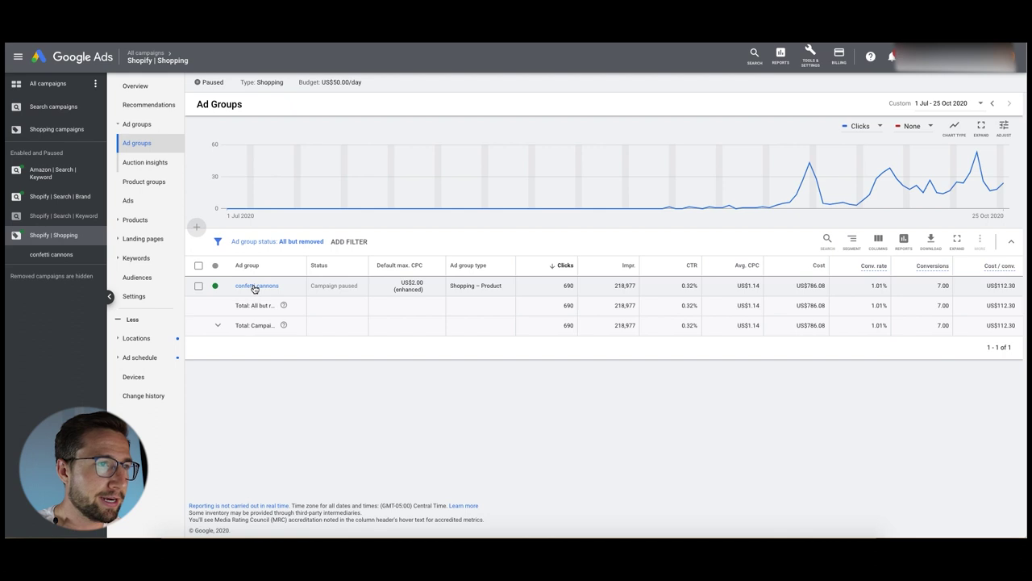
left_click(254, 287)
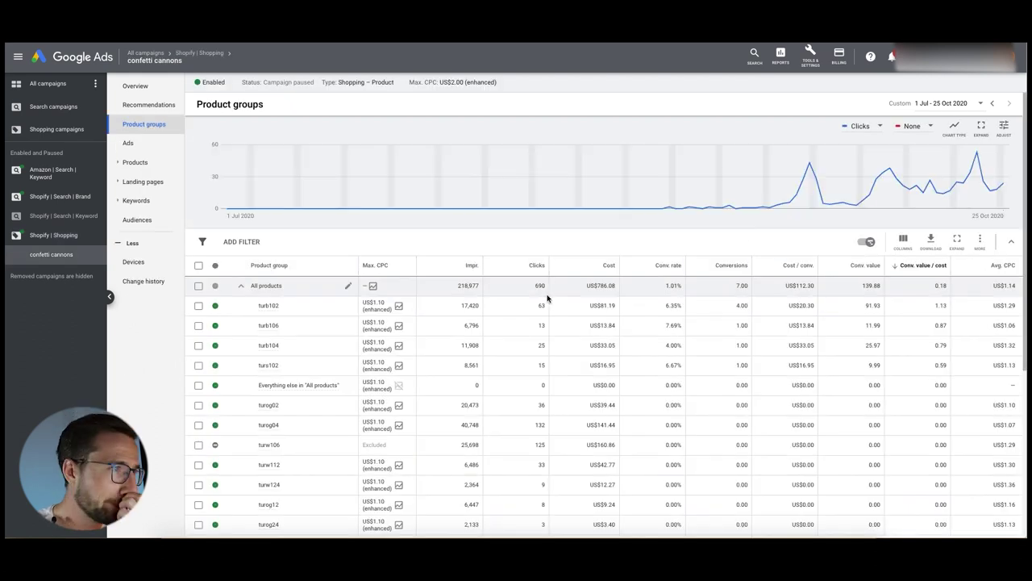
scroll(387, 339, "down", 2)
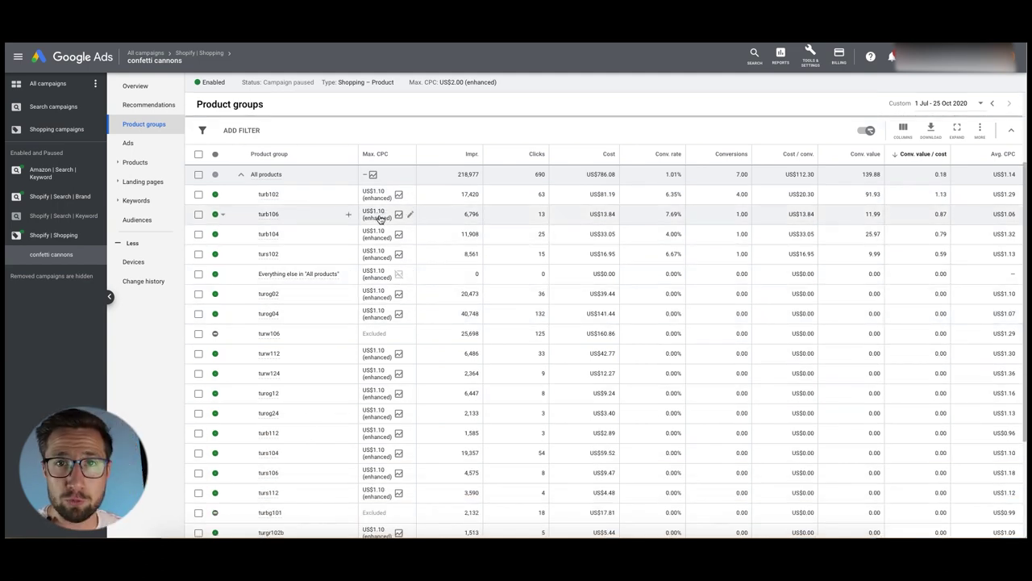
scroll(379, 230, "up", 2)
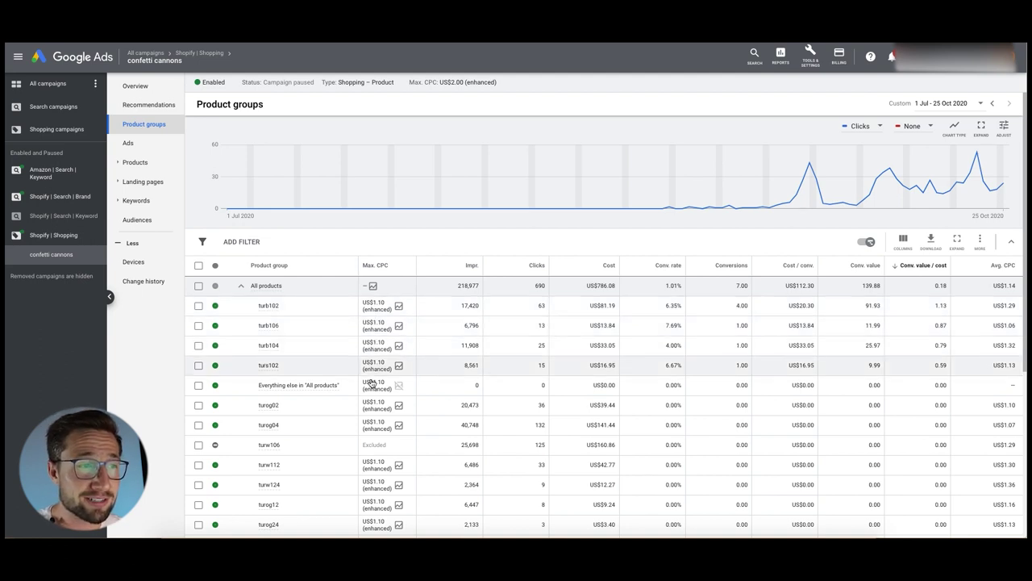
scroll(372, 464, "down", 1)
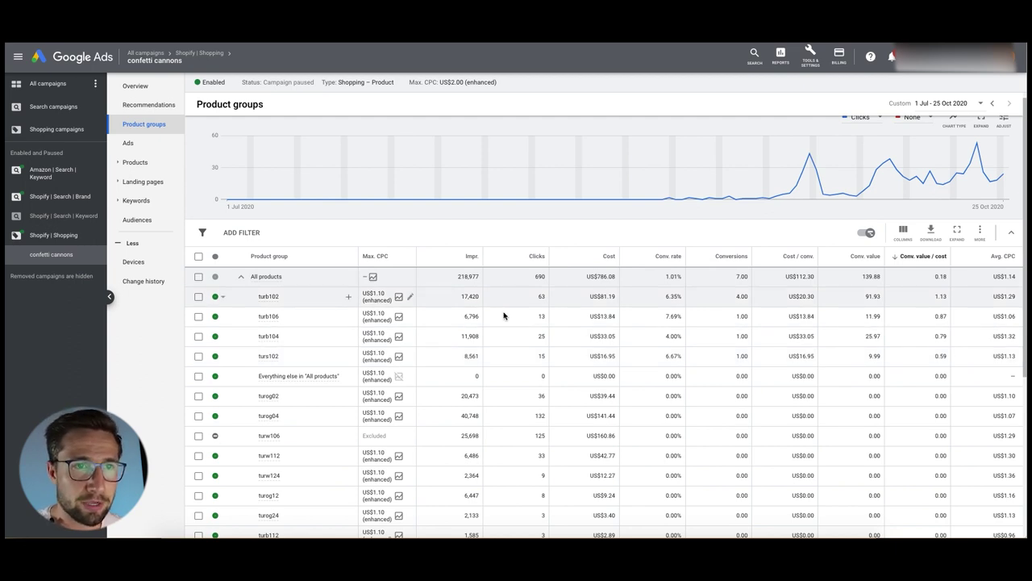
- Review the conversion value / cost of the best product groups and the conversions for all products and turb102
left_click_drag(927, 296, 962, 297)
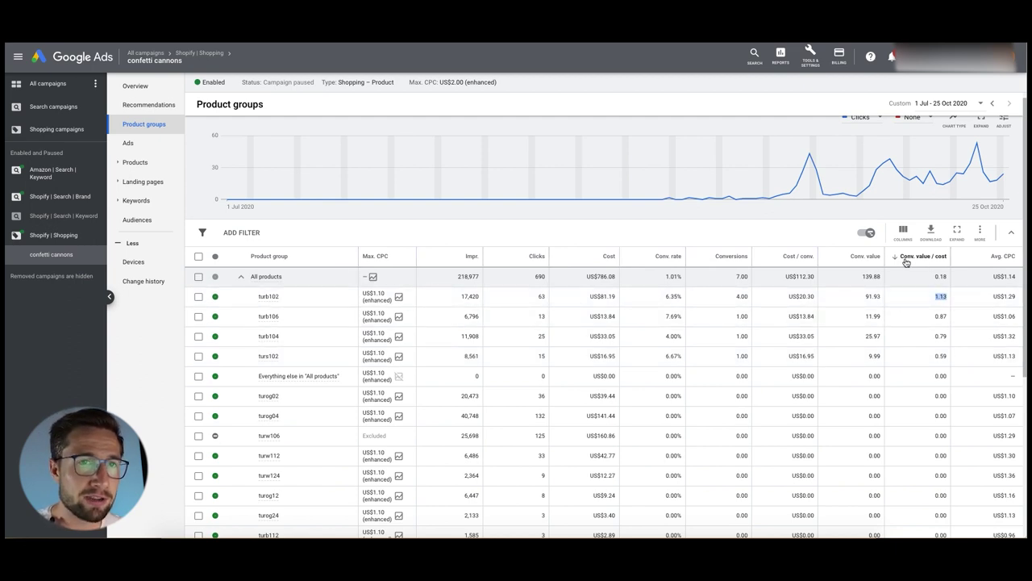
mouse_move(913, 266)
left_click_drag(934, 296, 947, 355)
left_click_drag(734, 277, 745, 276)
left_click_drag(587, 278, 755, 278)
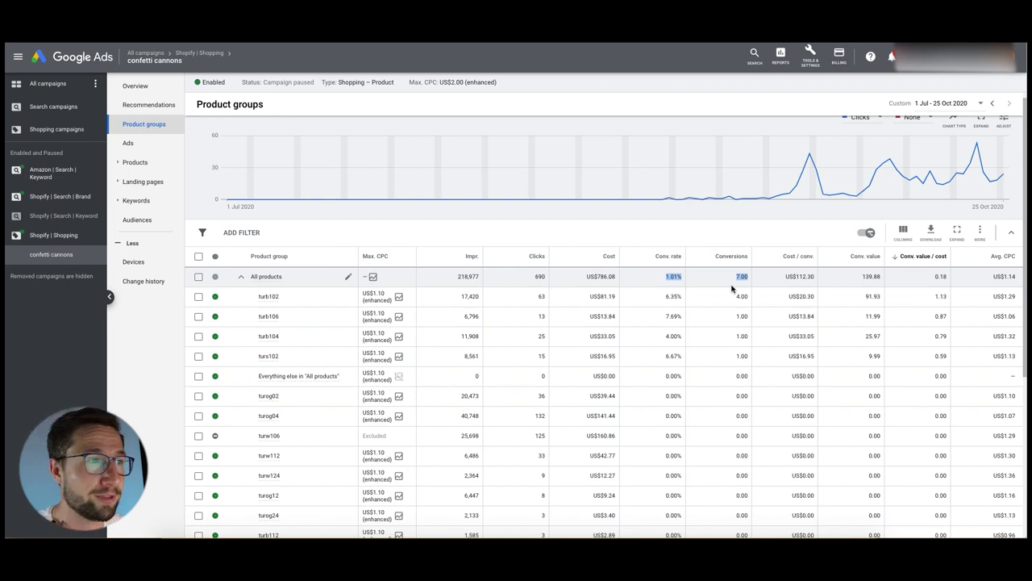
double_click(741, 296)
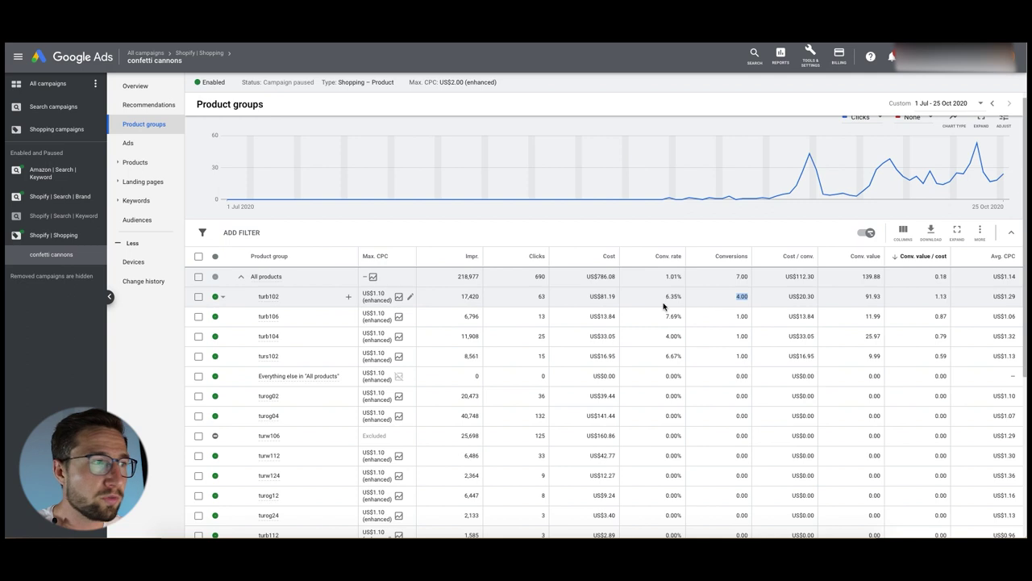
- Compare the conversion rates of turb102, turb106 and turs102, and check turb106's cost per conversion and conversion value / cost
left_click_drag(657, 299, 682, 358)
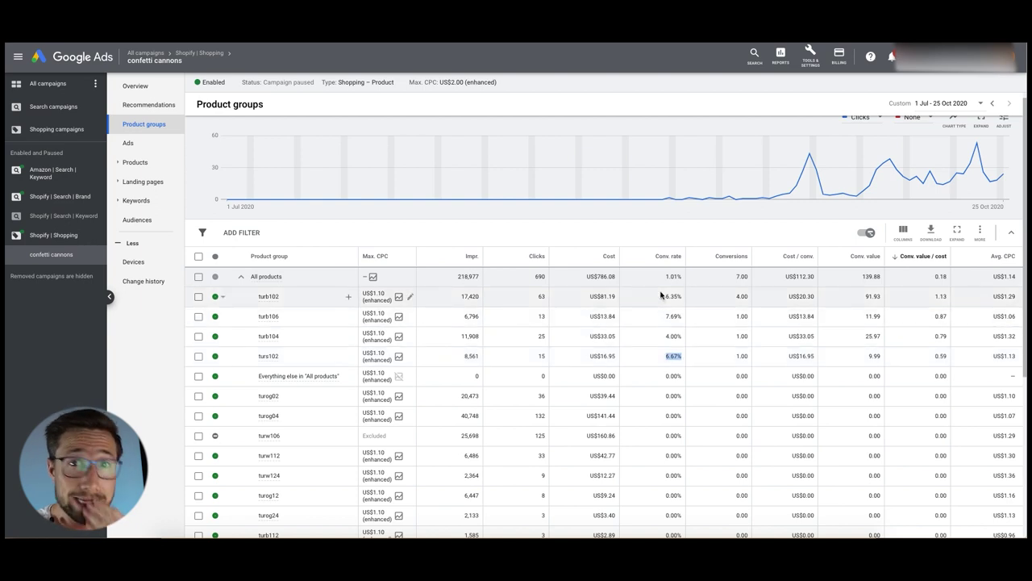
left_click_drag(659, 296, 682, 297)
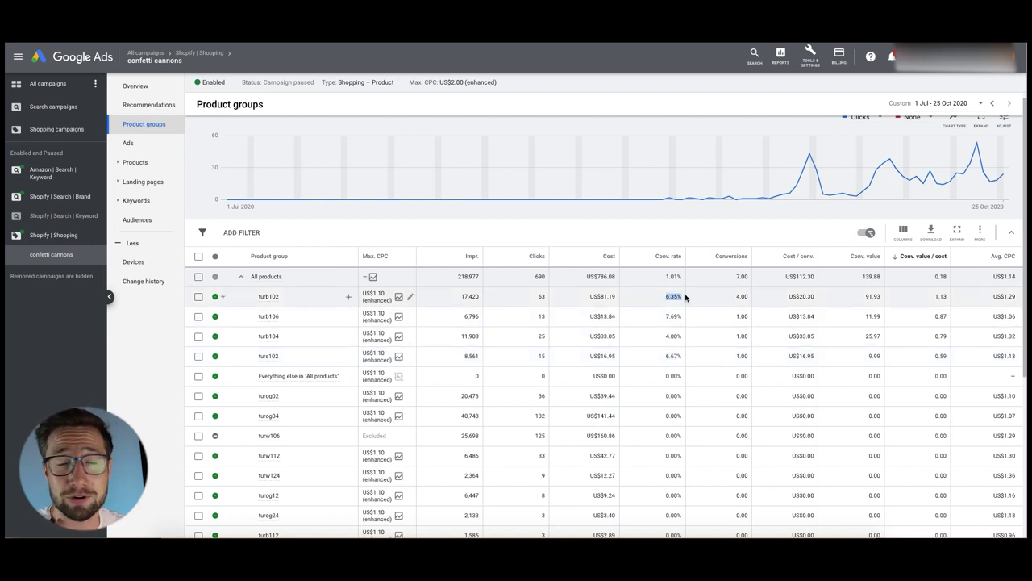
left_click_drag(670, 316, 683, 317)
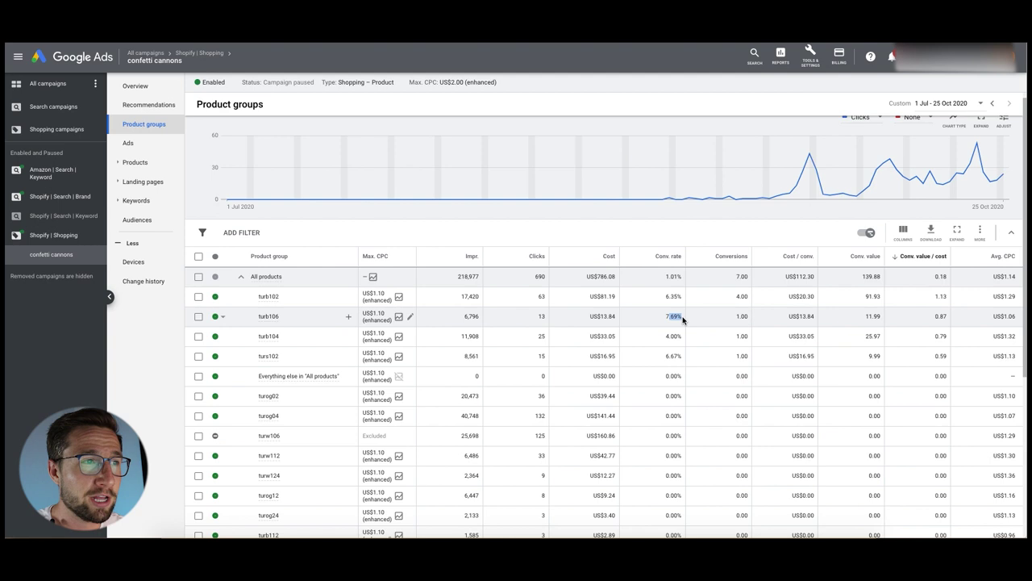
left_click_drag(785, 296, 817, 318)
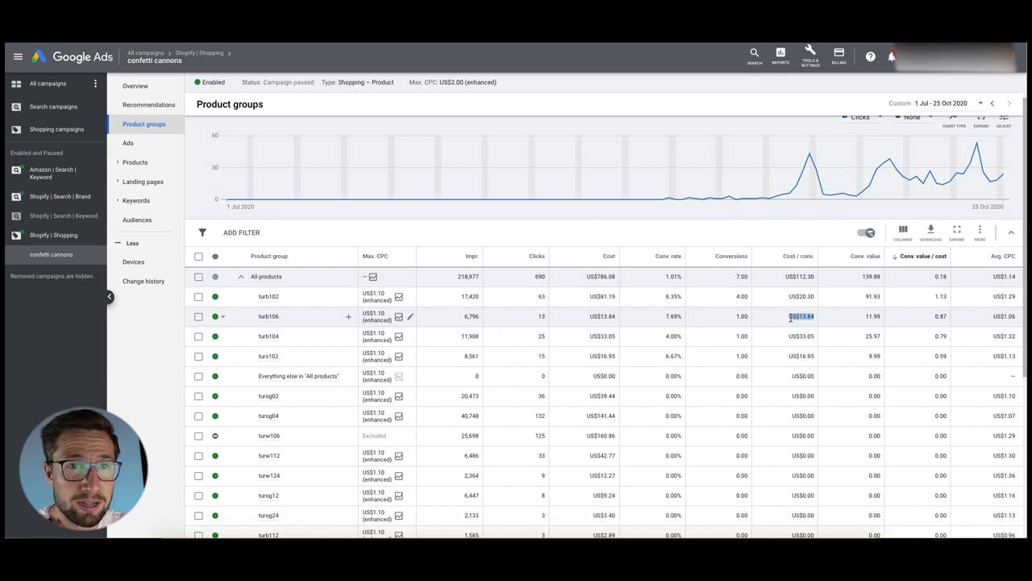
left_click_drag(932, 317, 953, 318)
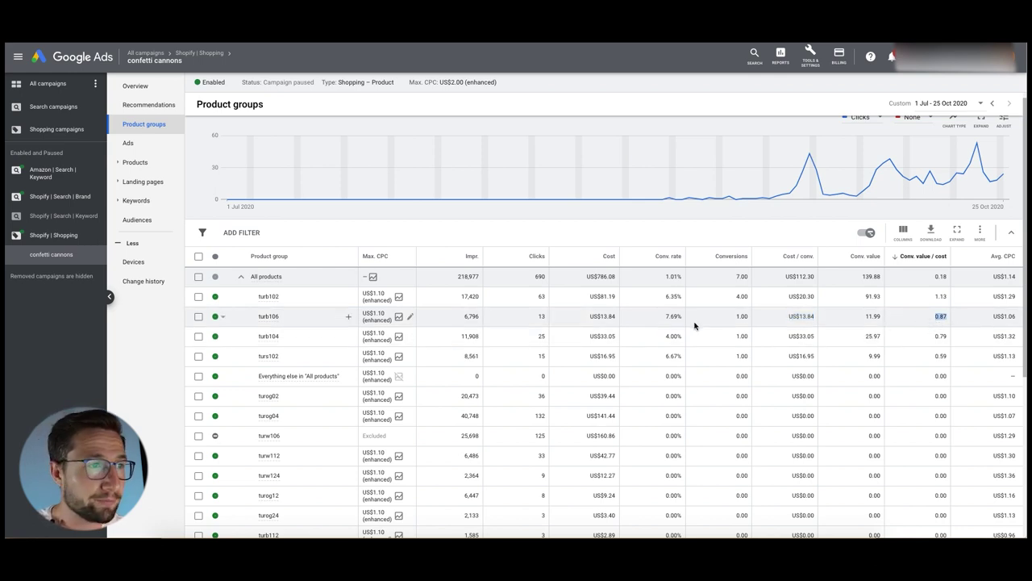
left_click_drag(666, 316, 688, 317)
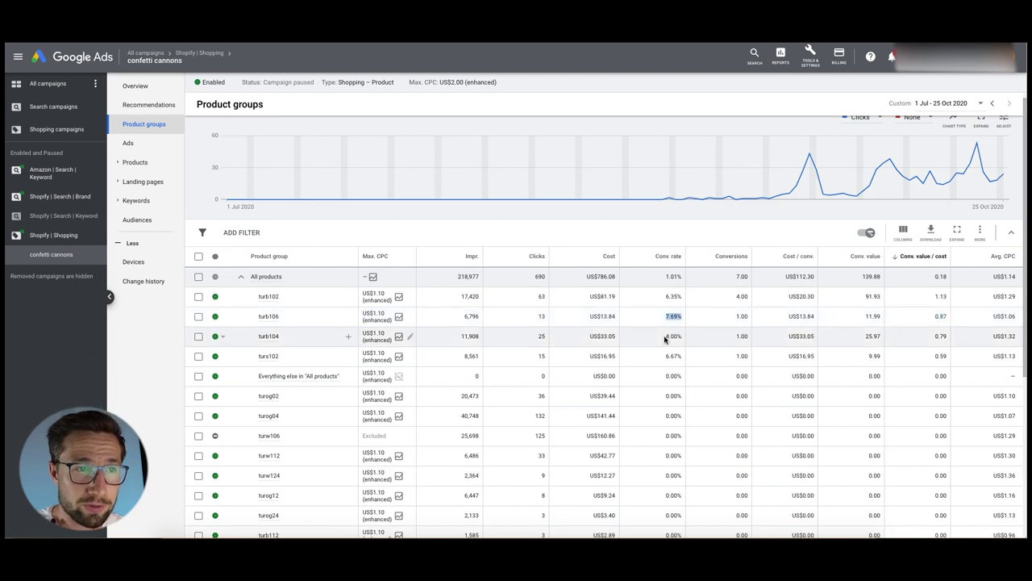
left_click_drag(666, 356, 687, 356)
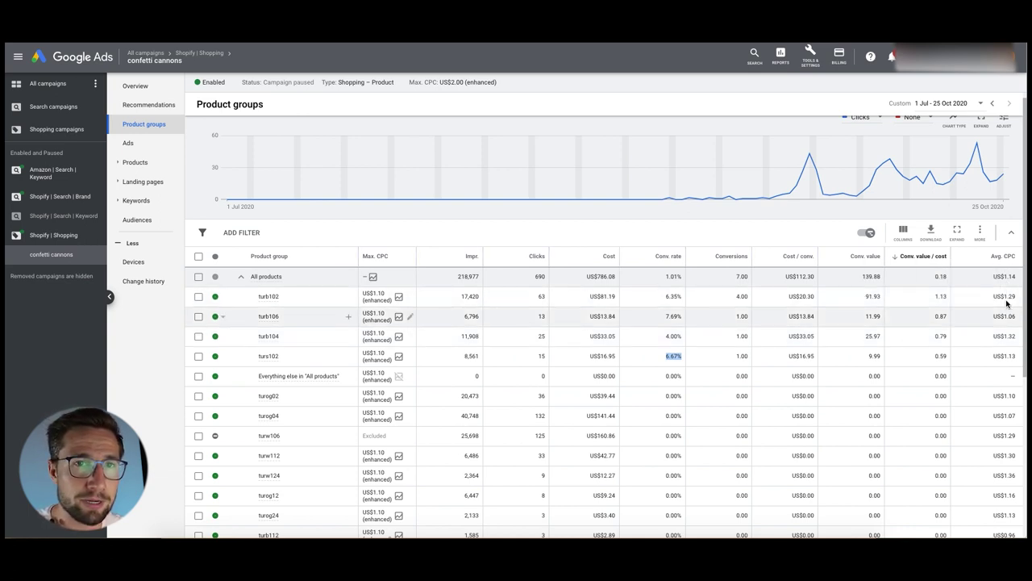
- Examine turb102's average CPC, cost, cost per conversion and conversion value / cost to judge its profitability
left_click_drag(1017, 297, 1000, 297)
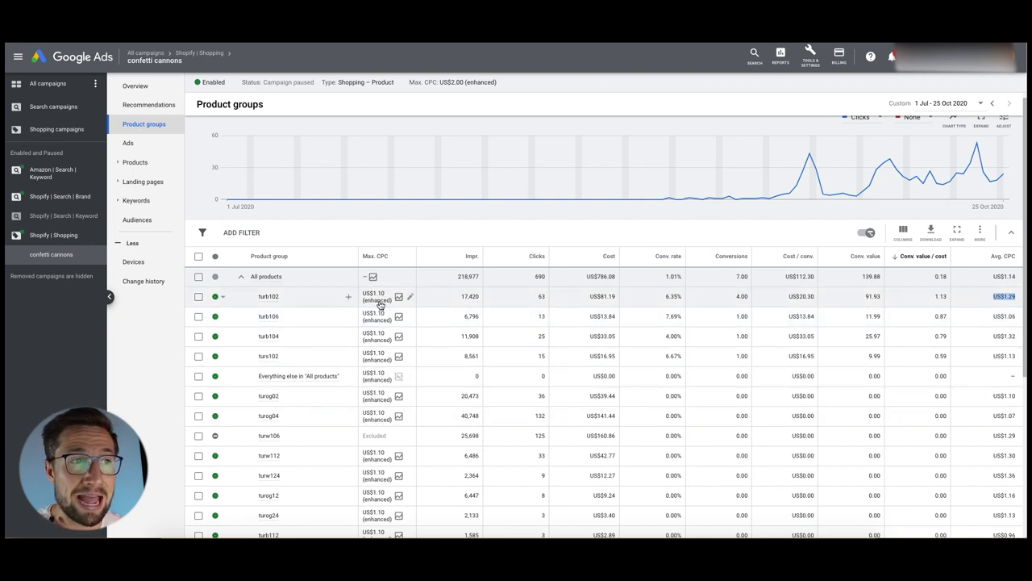
left_click_drag(568, 296, 641, 296)
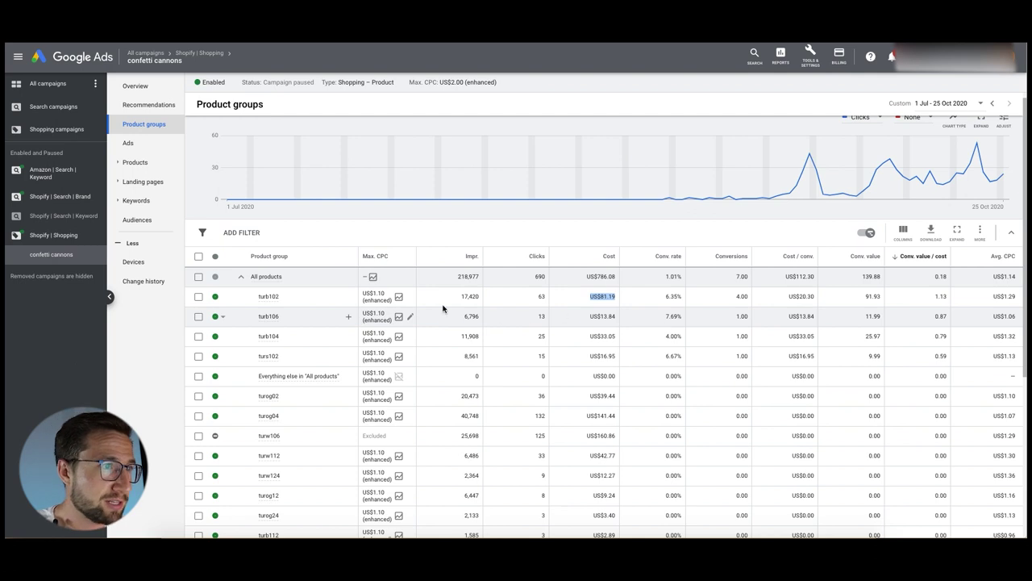
left_click_drag(992, 296, 1015, 296)
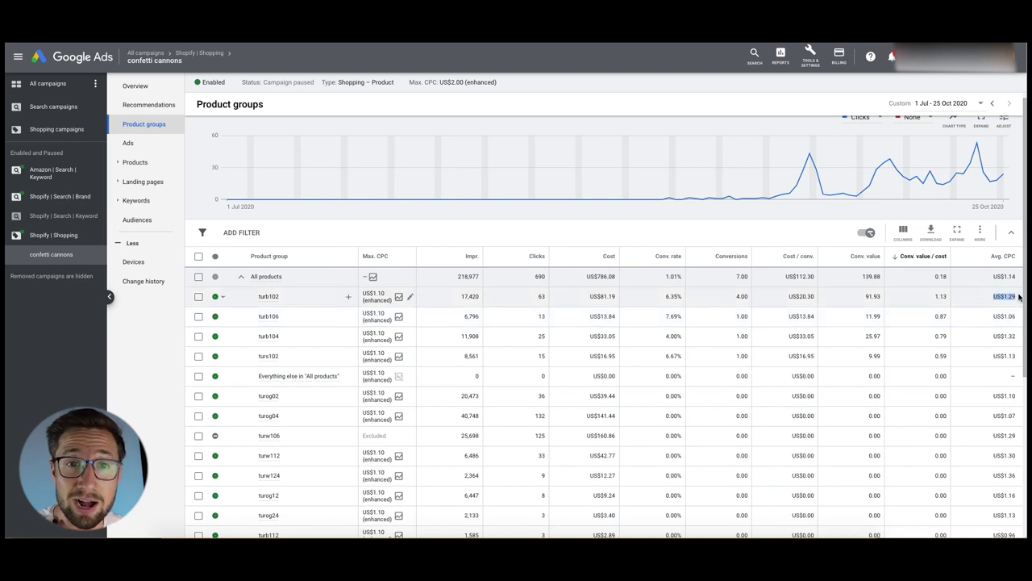
left_click_drag(788, 296, 817, 298)
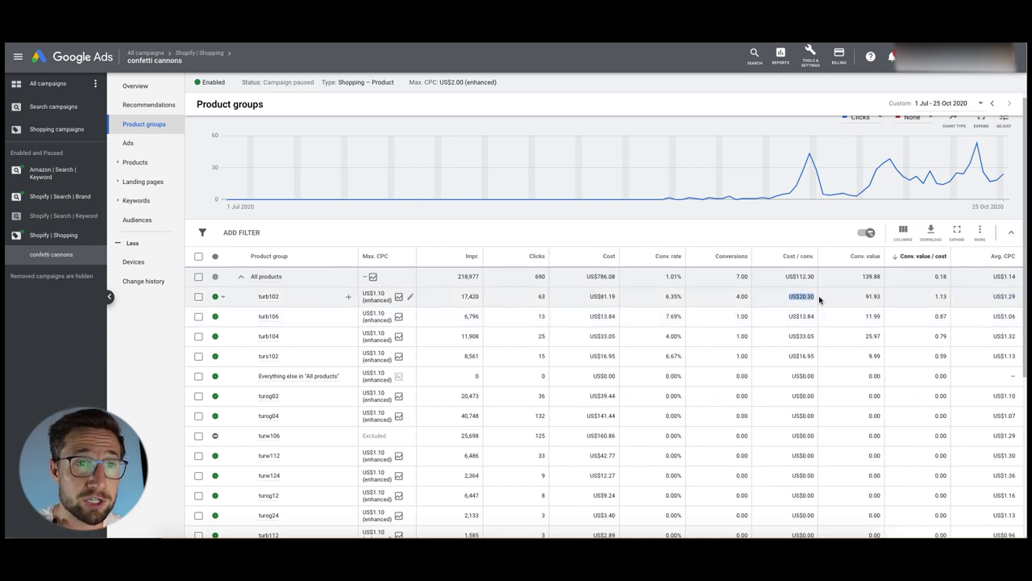
left_click_drag(934, 297, 951, 299)
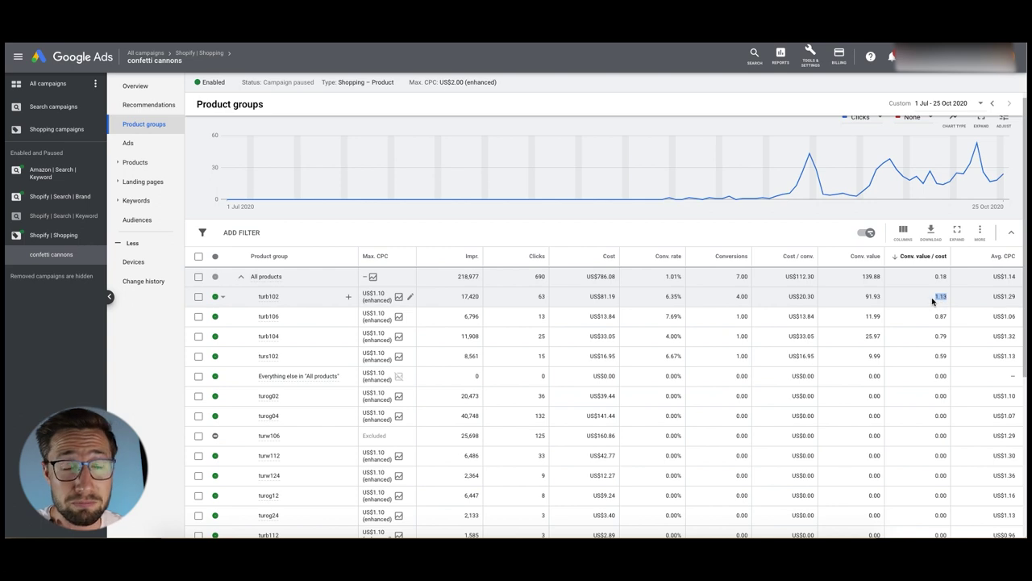
left_click_drag(942, 295, 949, 300)
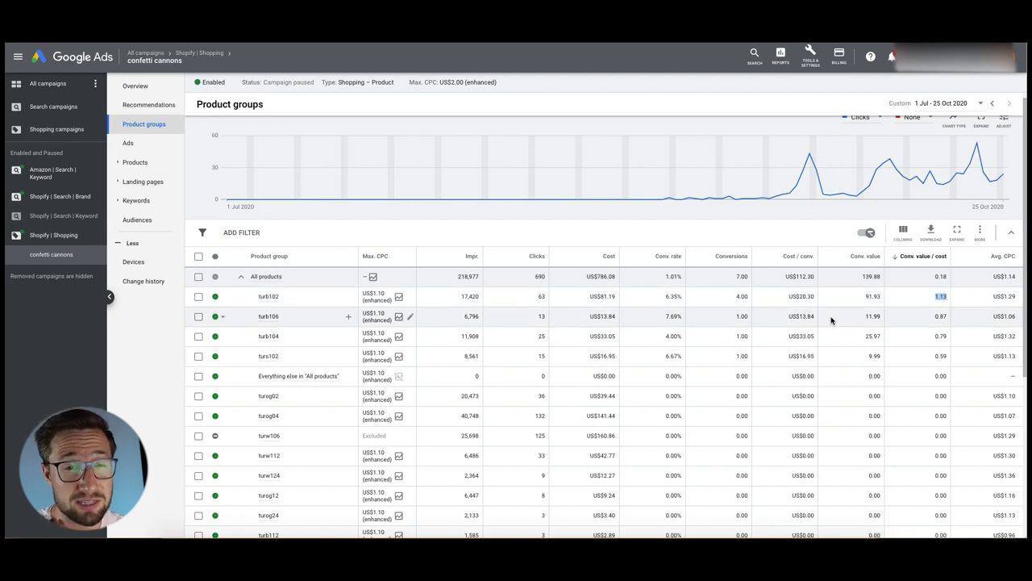
left_click_drag(933, 296, 945, 296)
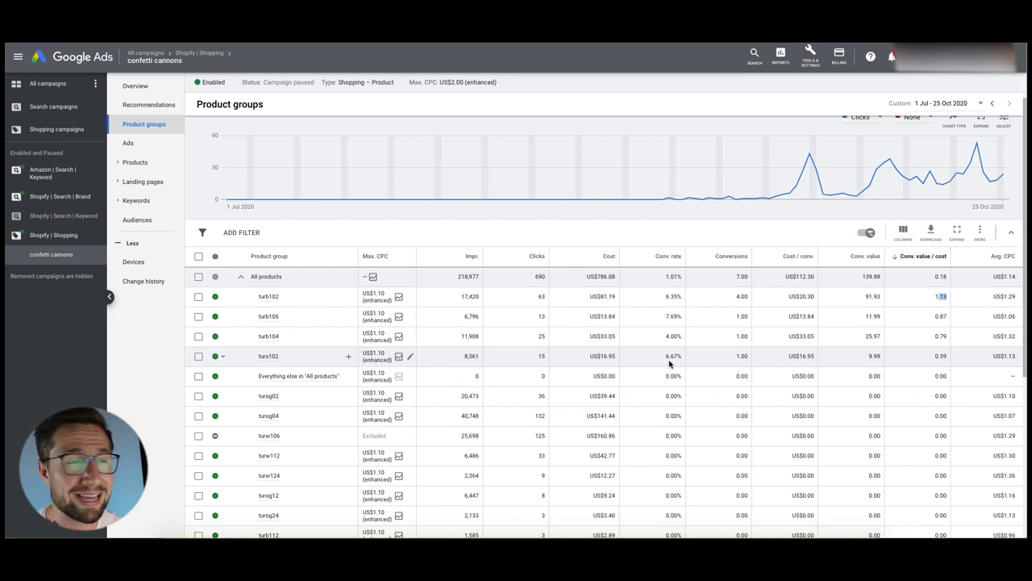
- Compare the conversion rates of the four product groups from turb102 to turs102 against the clicks behind them
double_click(673, 296)
double_click(673, 316)
double_click(673, 335)
double_click(674, 355)
double_click(682, 337)
double_click(685, 317)
double_click(679, 297)
double_click(685, 357)
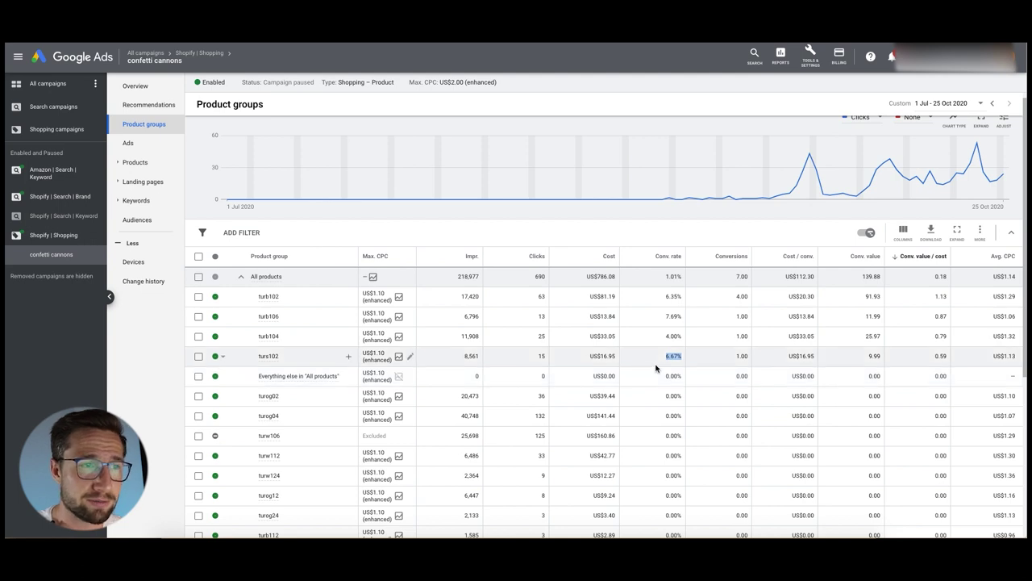
left_click(540, 295)
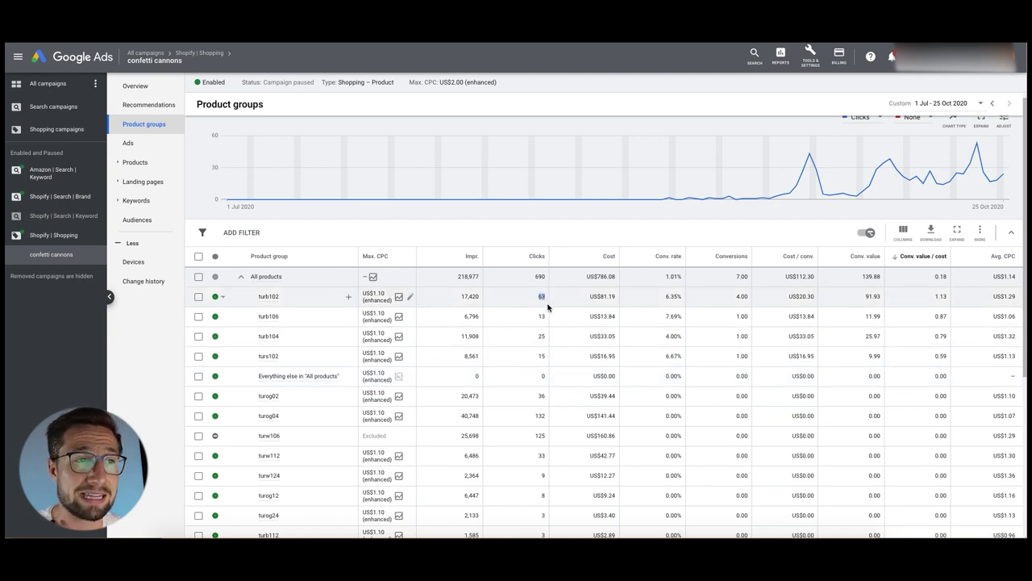
double_click(541, 356)
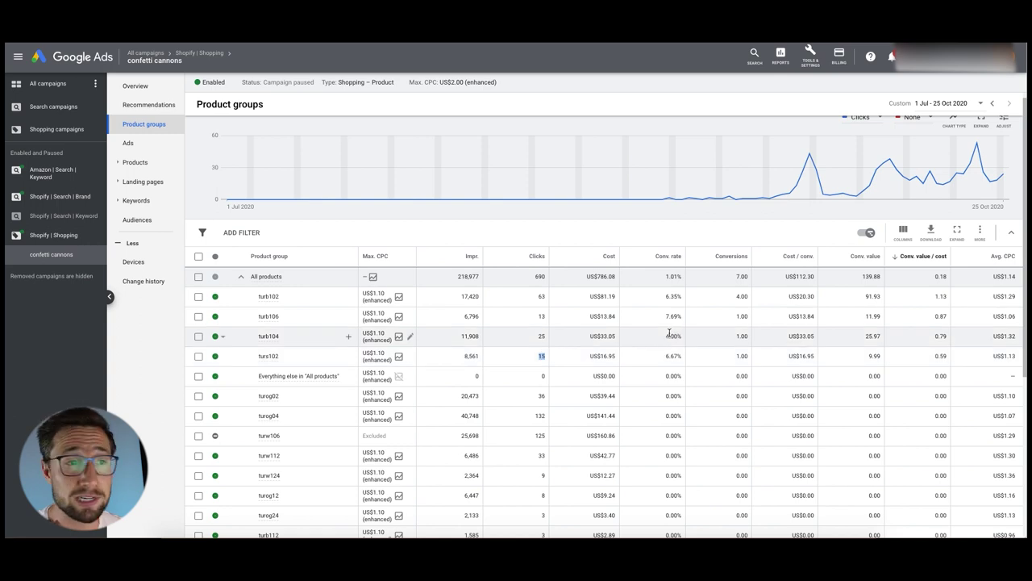
left_click(663, 358)
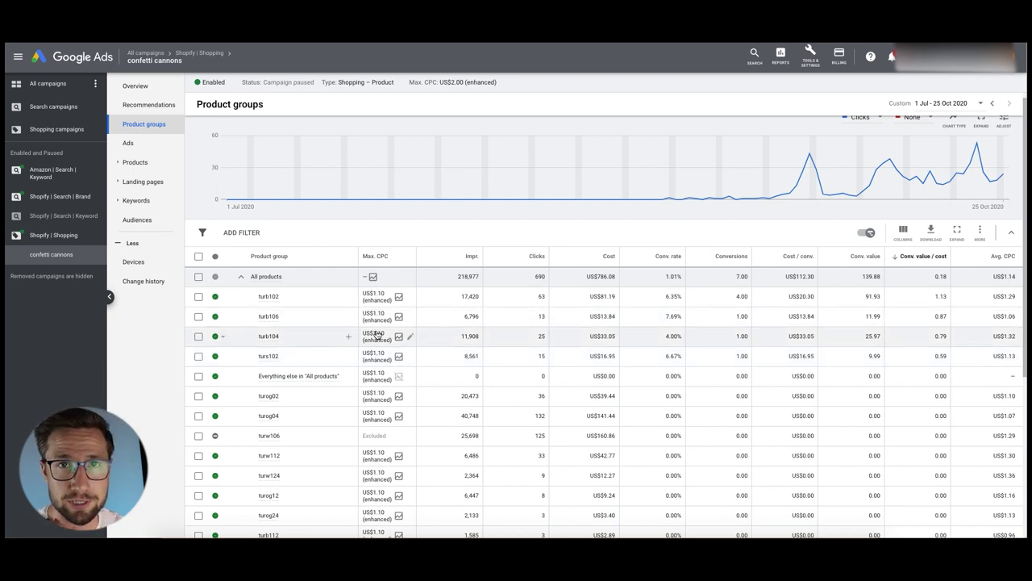
- Look through the remaining product groups down to turgr206 for clicks and cost without conversions
scroll(413, 395, "down", 1)
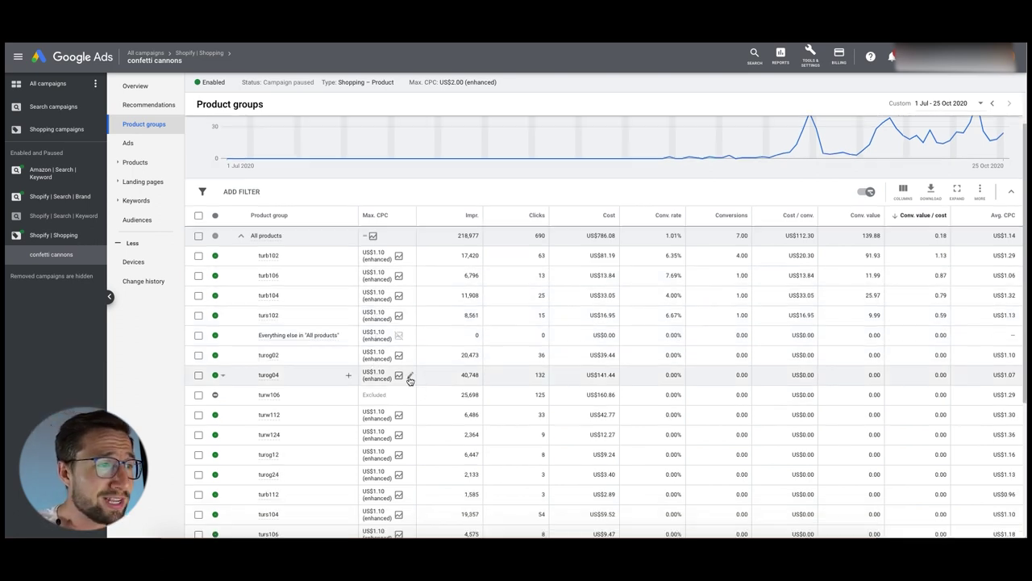
scroll(371, 379, "down", 5)
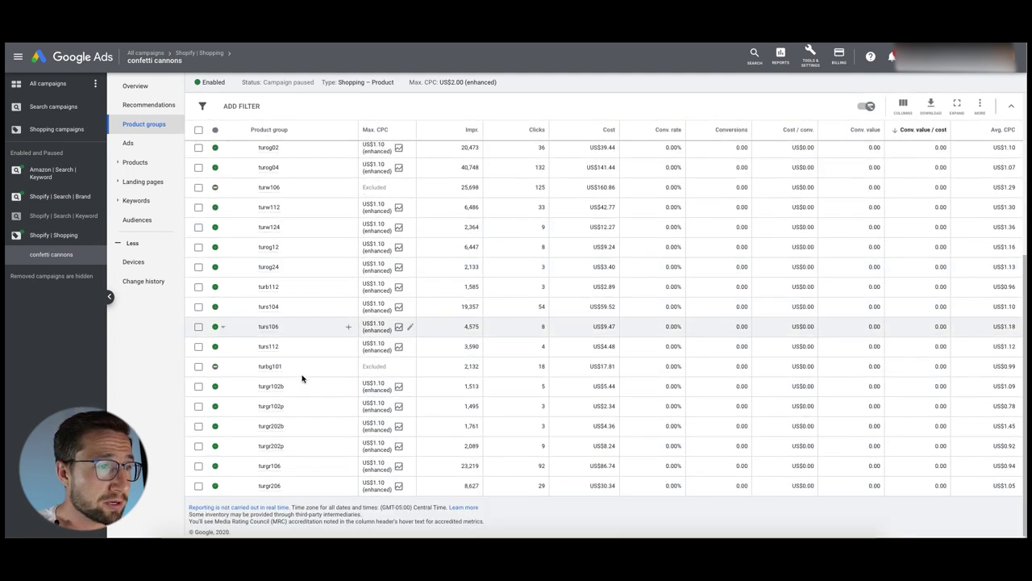
scroll(798, 323, "up", 1)
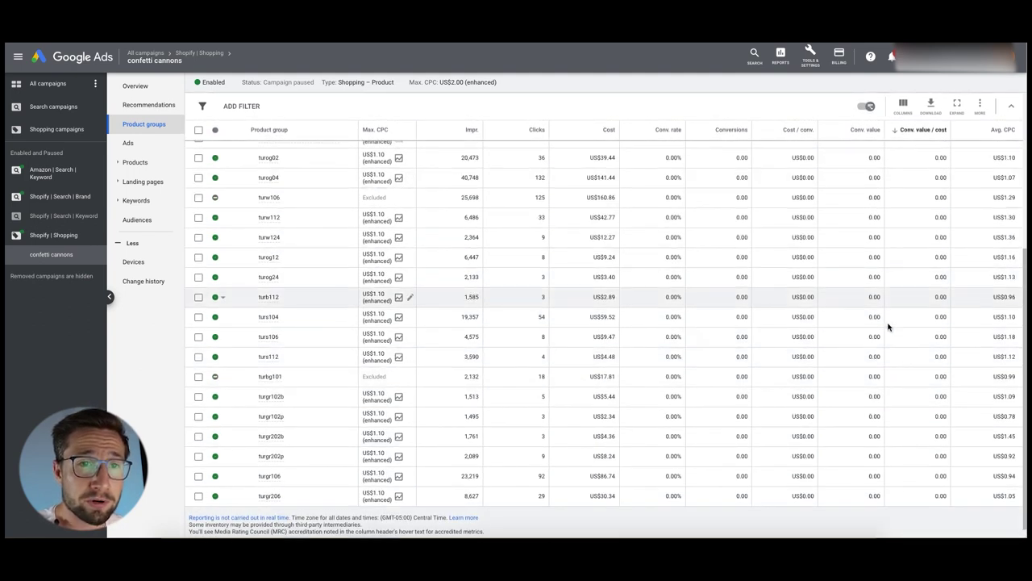
- Look back over the product groups from turb102 down and check the total cost for All products
scroll(888, 327, "up", 4)
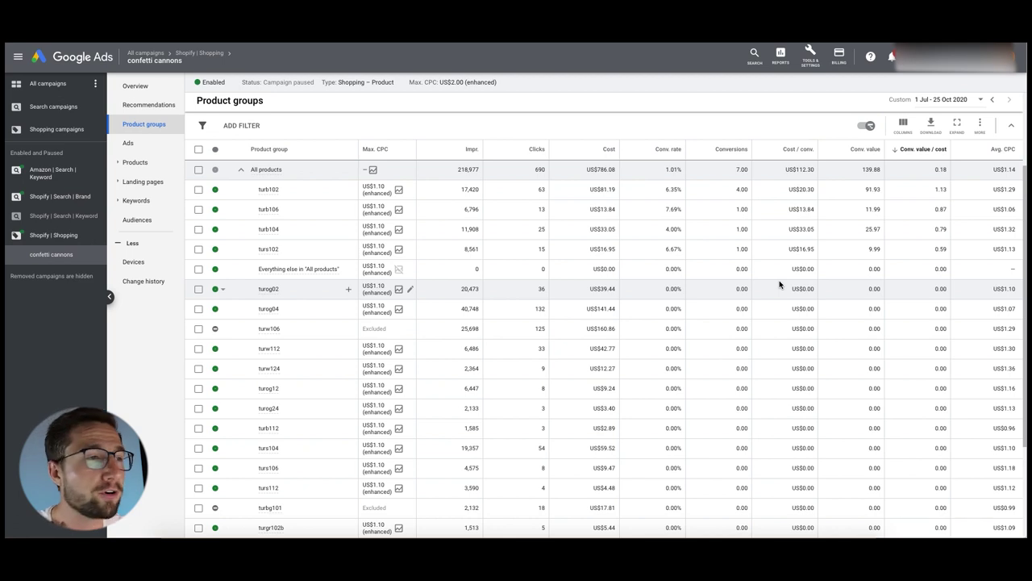
scroll(749, 300, "up", 1)
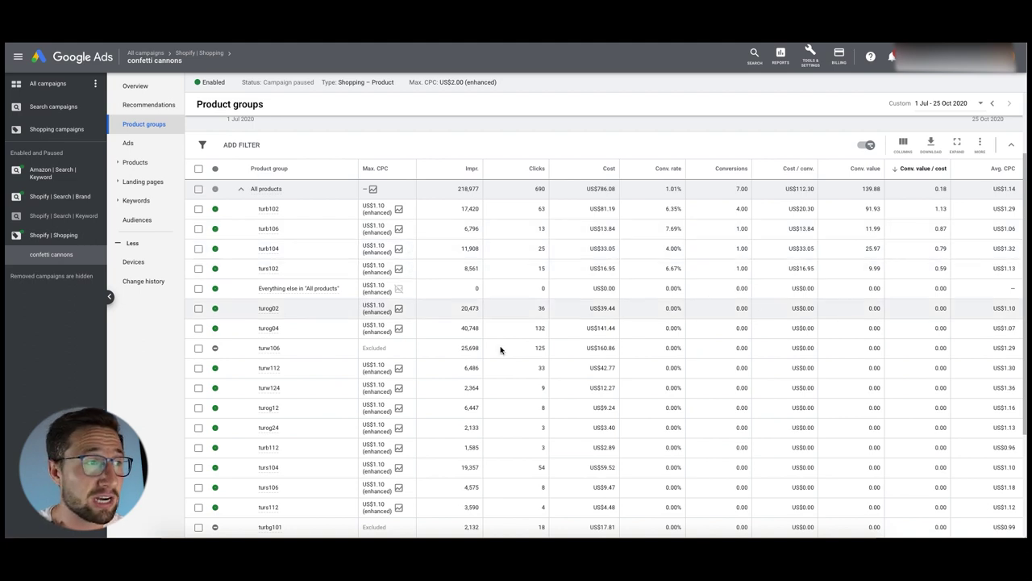
scroll(291, 345, "down", 1)
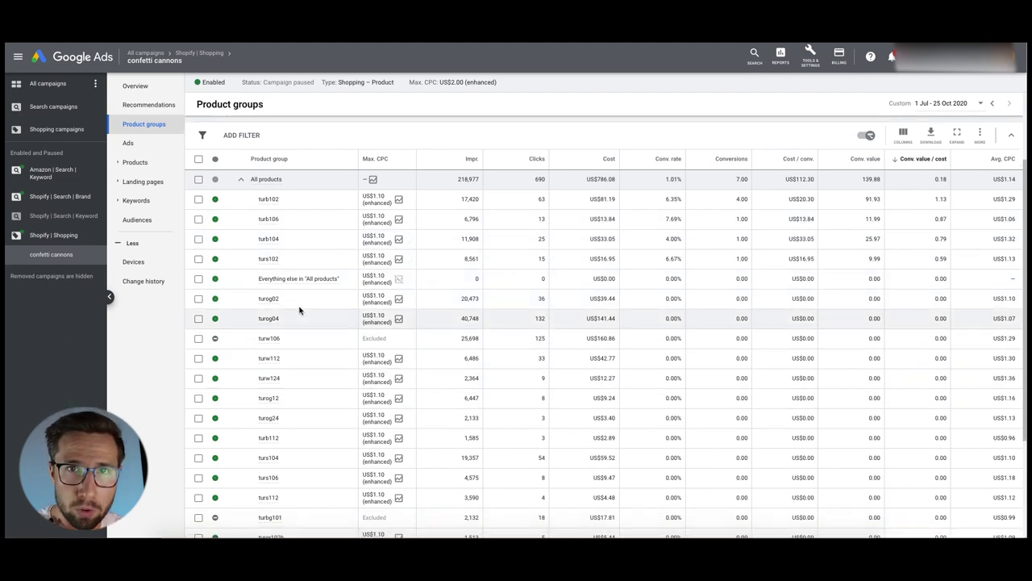
scroll(291, 345, "down", 5)
scroll(291, 353, "up", 6)
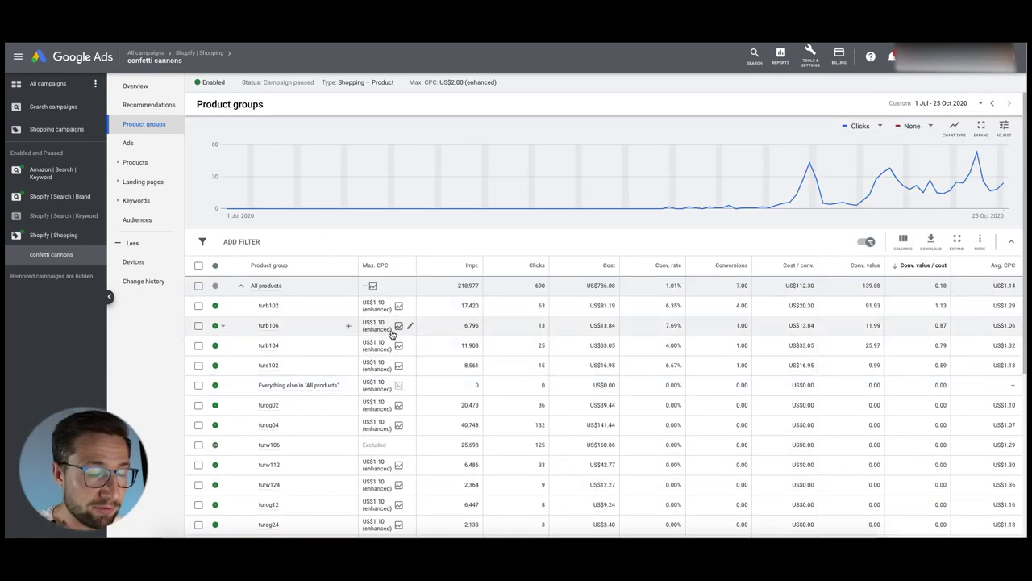
scroll(384, 329, "down", 1)
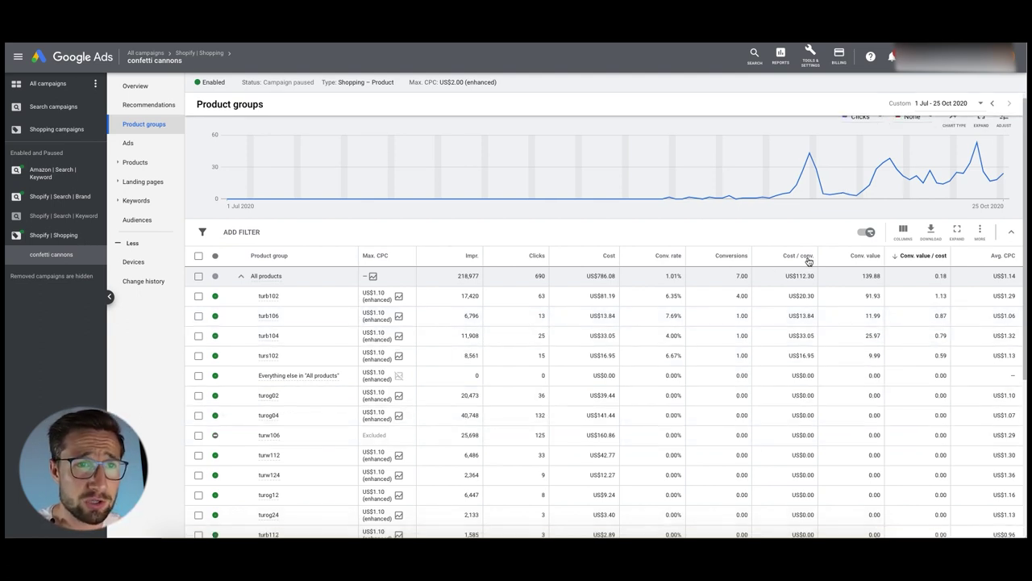
scroll(565, 283, "up", 1)
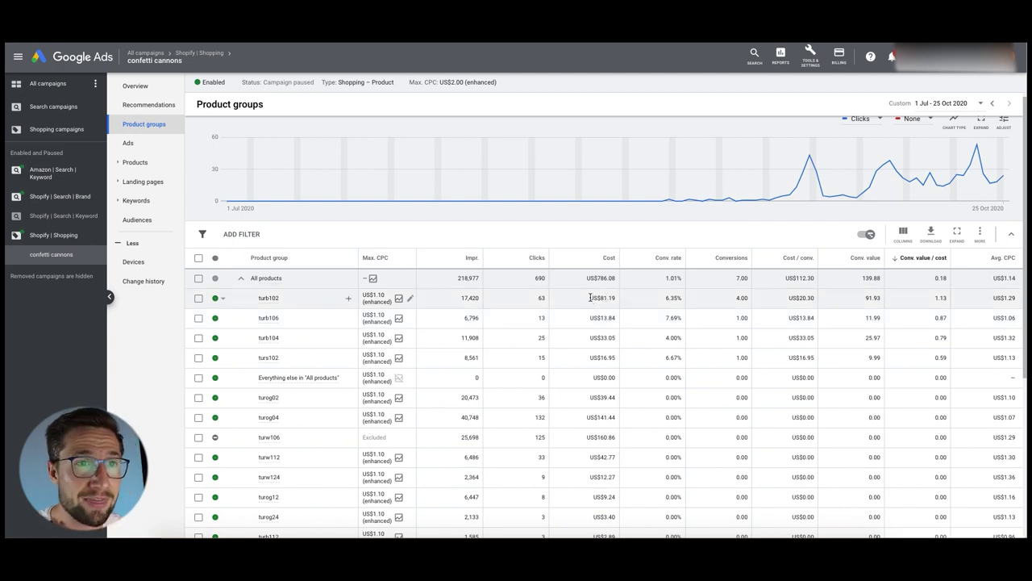
left_click_drag(587, 278, 619, 279)
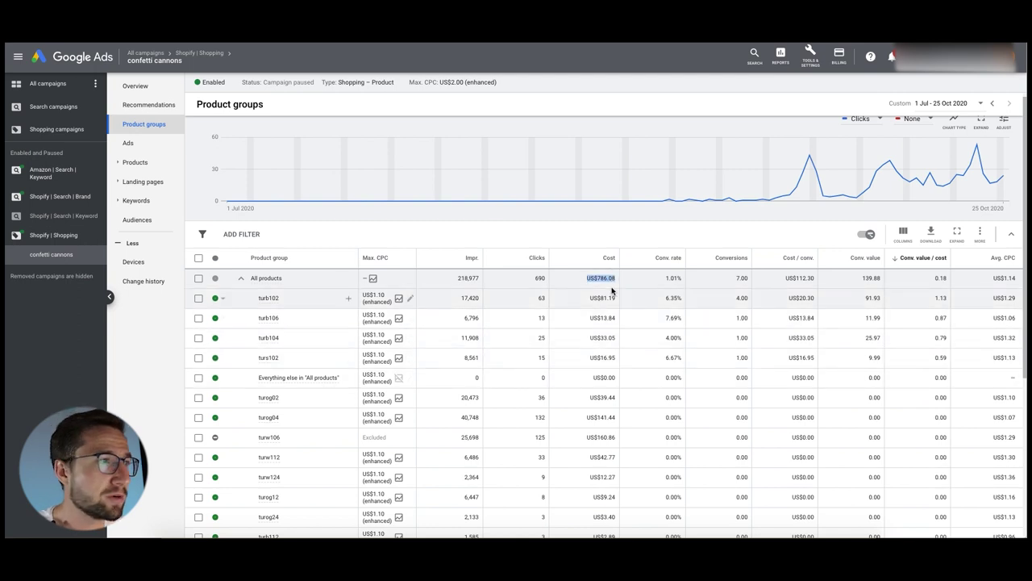
- Filter the product groups to Conversions > 0 and check the total conversion value for All products
left_click(242, 234)
left_click(250, 290)
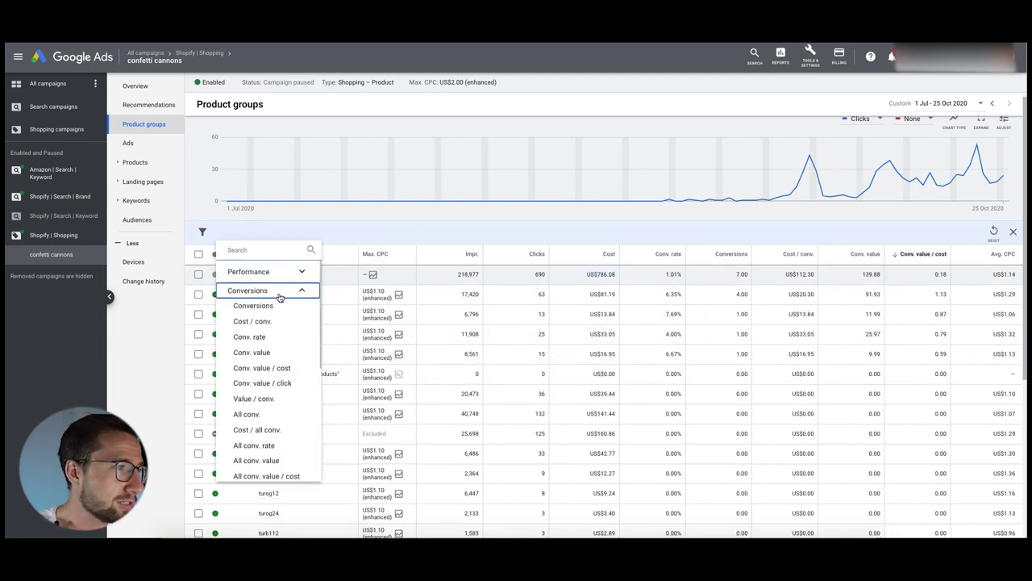
left_click(255, 307)
type("0")
left_click(319, 297)
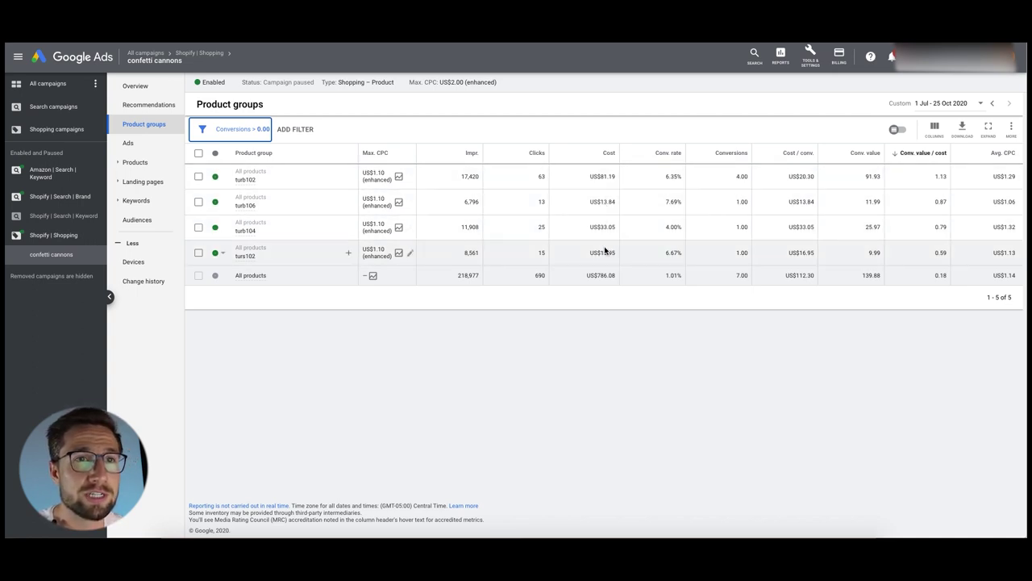
left_click_drag(845, 275, 883, 275)
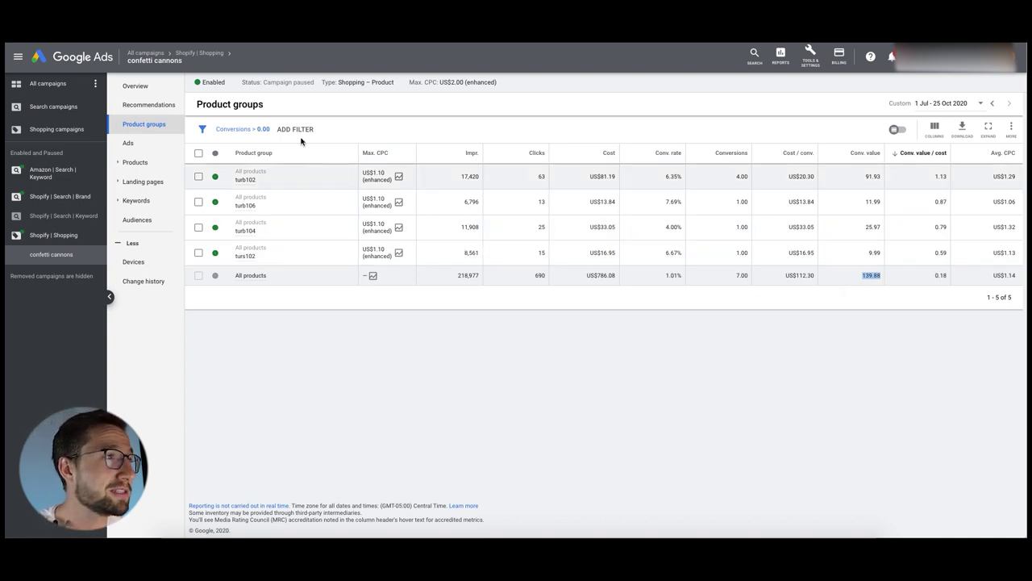
- Remove the Conversions > 0 filter to list every product group again
left_click(246, 129)
left_click(325, 134)
left_click(281, 129)
scroll(582, 288, "down", 1)
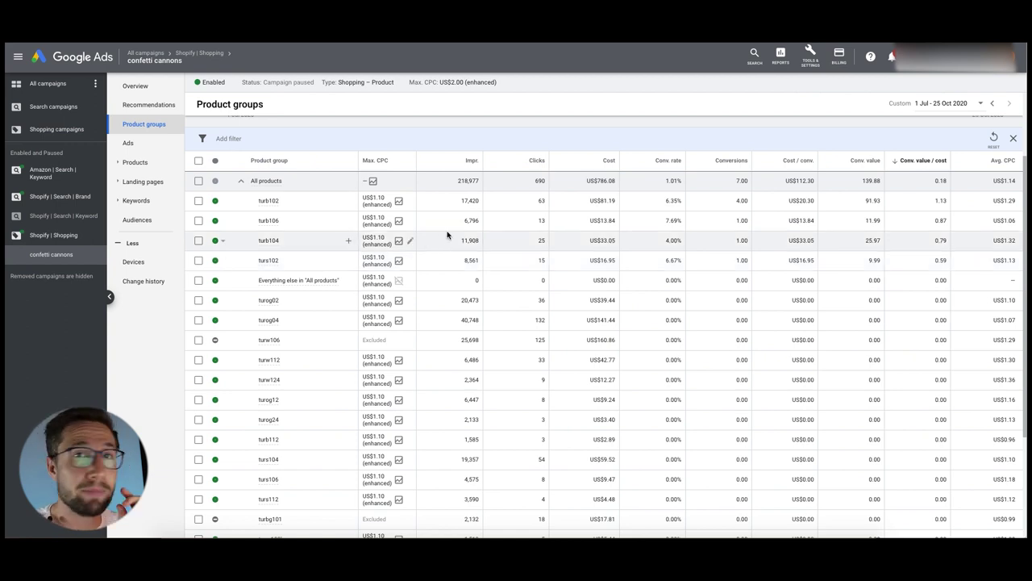
- Open the confetti cannons ad group's negative keywords and look through the excluded terms and their levels
mouse_move(136, 202)
left_click(147, 220)
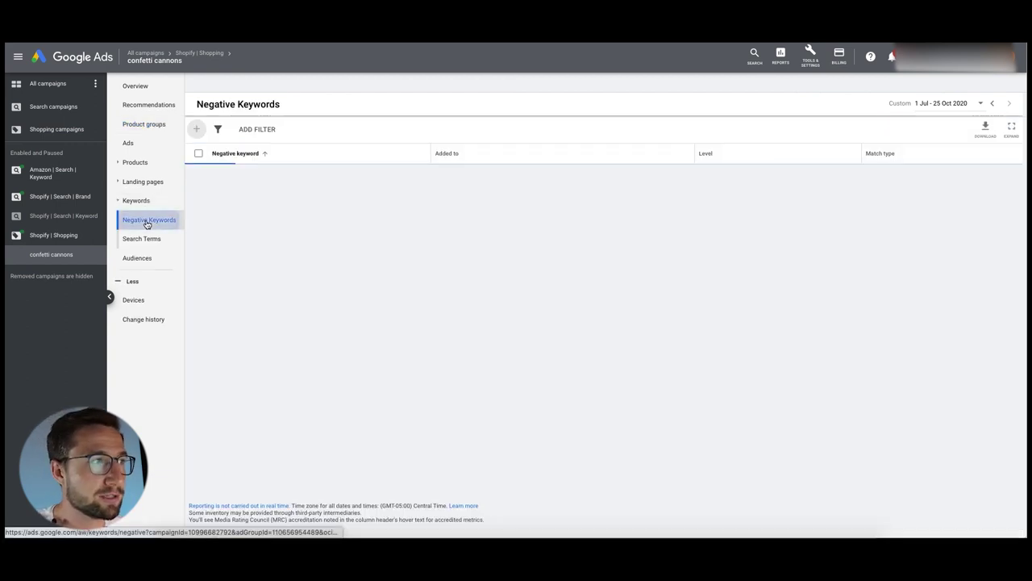
scroll(293, 311, "down", 3)
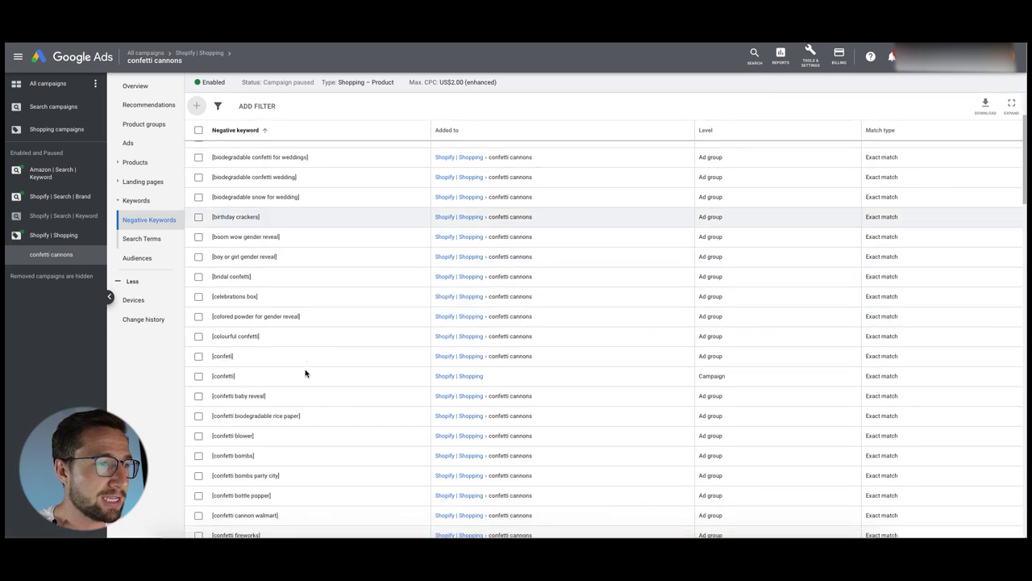
scroll(293, 230, "down", 15)
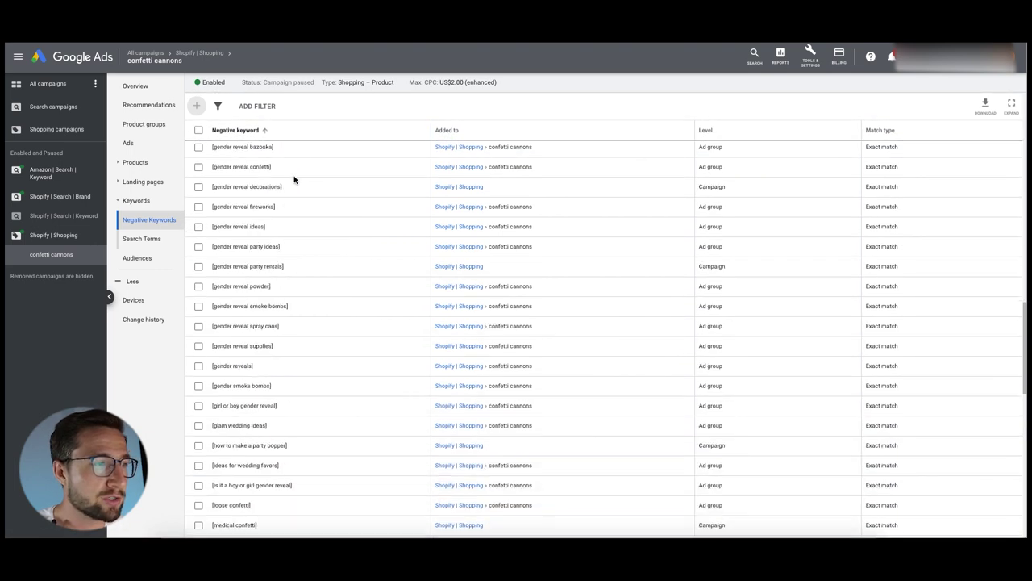
scroll(318, 286, "up", 15)
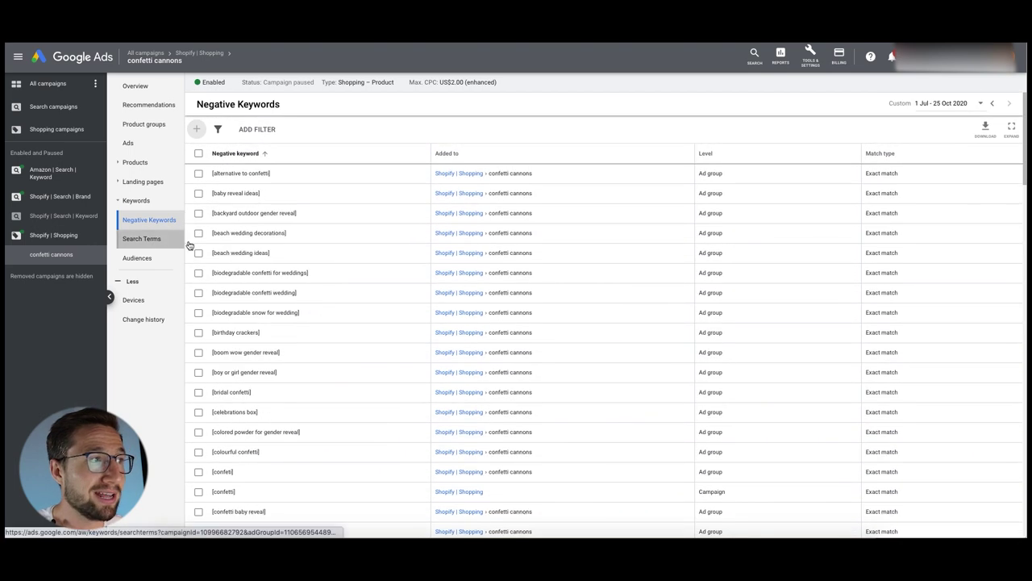
- Open the ad group's search terms report and look through it for irrelevant queries, checking "gold confetti poppers"
left_click(169, 239)
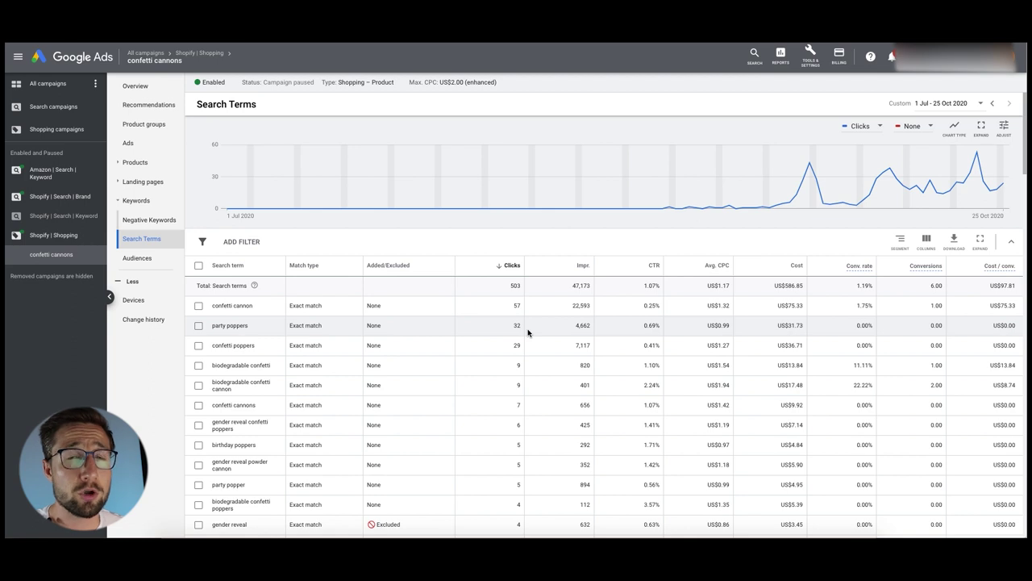
scroll(484, 347, "down", 10)
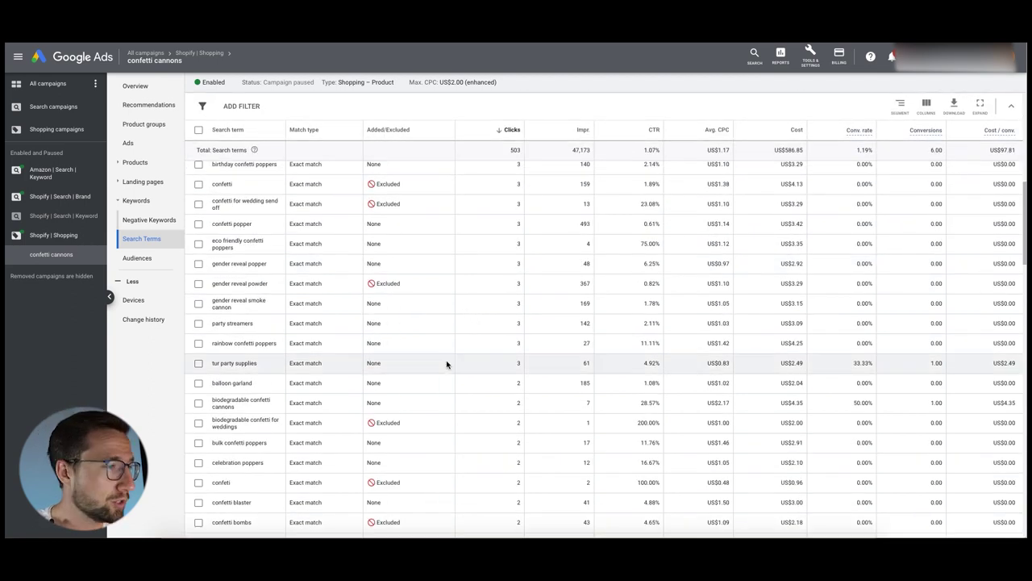
scroll(445, 365, "down", 3)
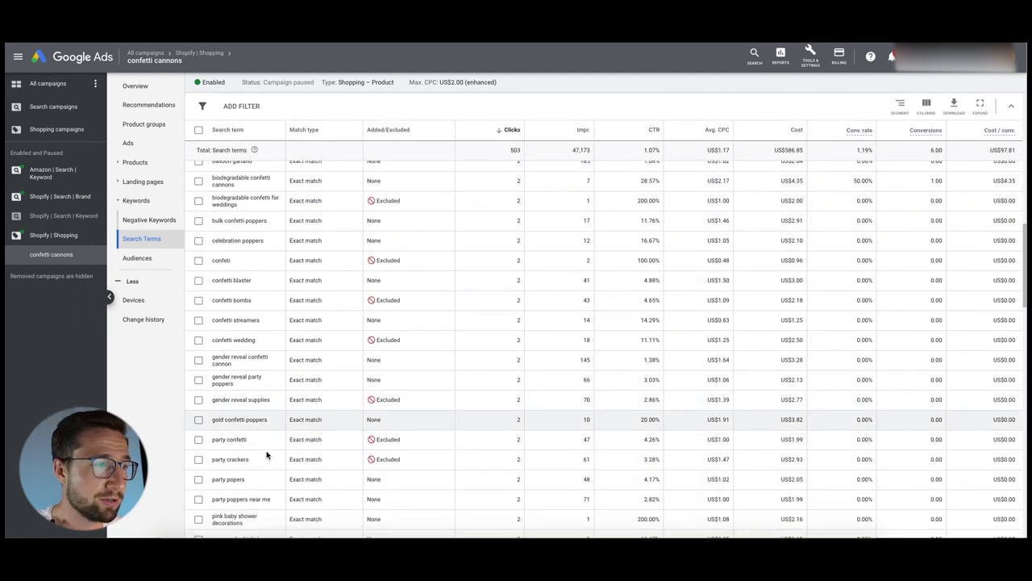
left_click_drag(276, 421, 208, 422)
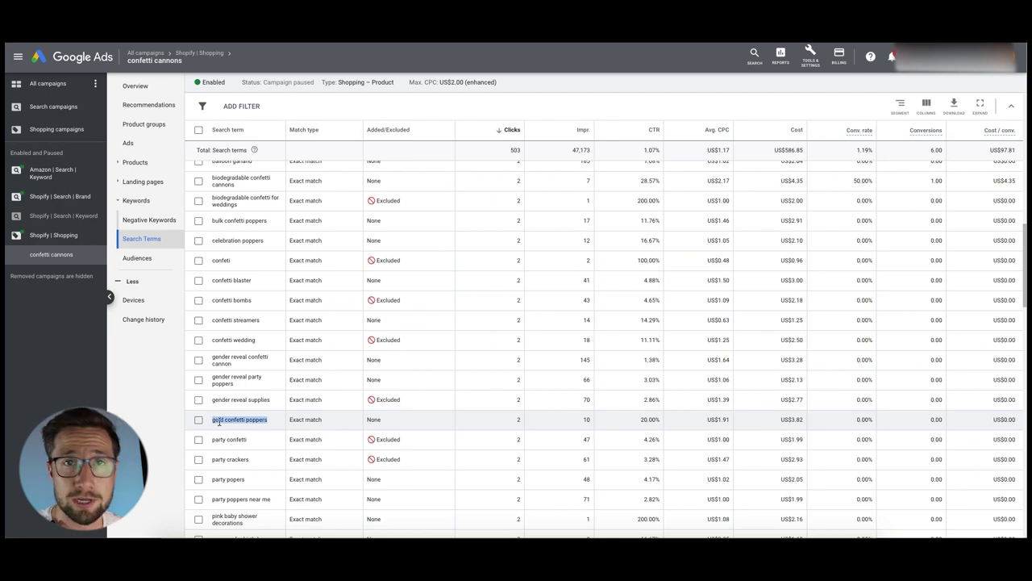
scroll(254, 419, "down", 5)
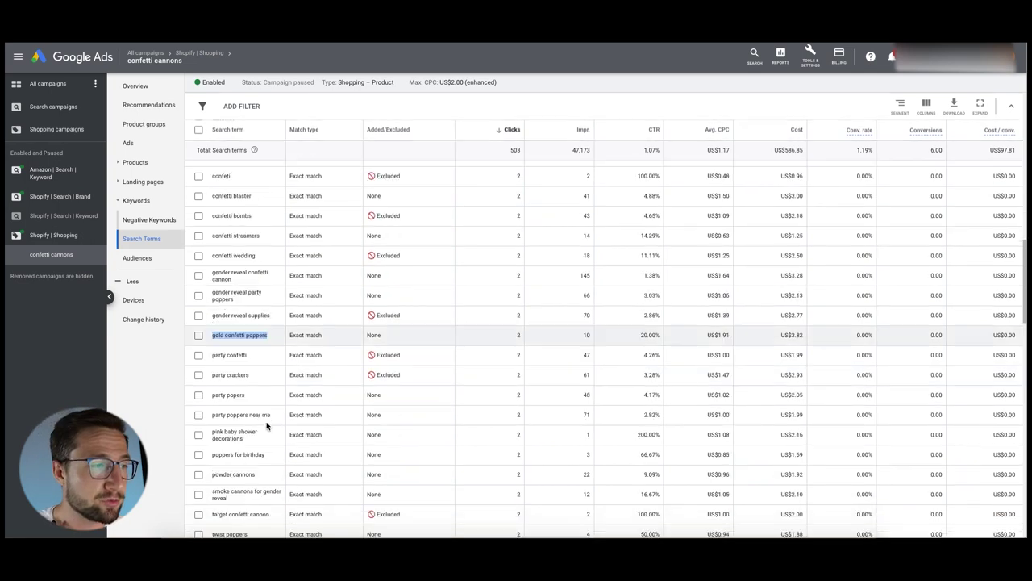
- Check the search term "wedding exit ideas" and its added/excluded status
scroll(245, 413, "down", 2)
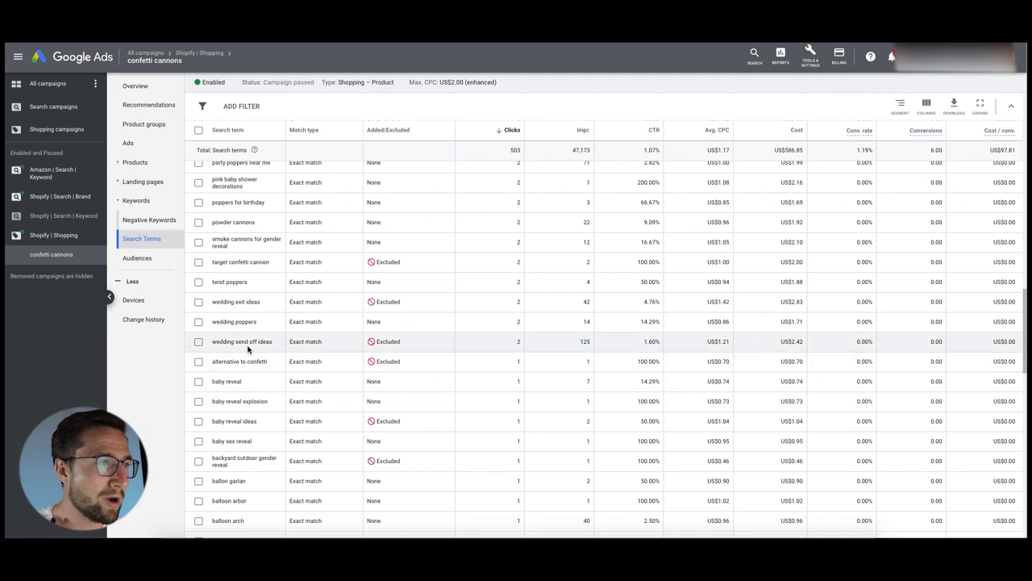
left_click_drag(265, 300, 209, 304)
left_click_drag(411, 303, 374, 303)
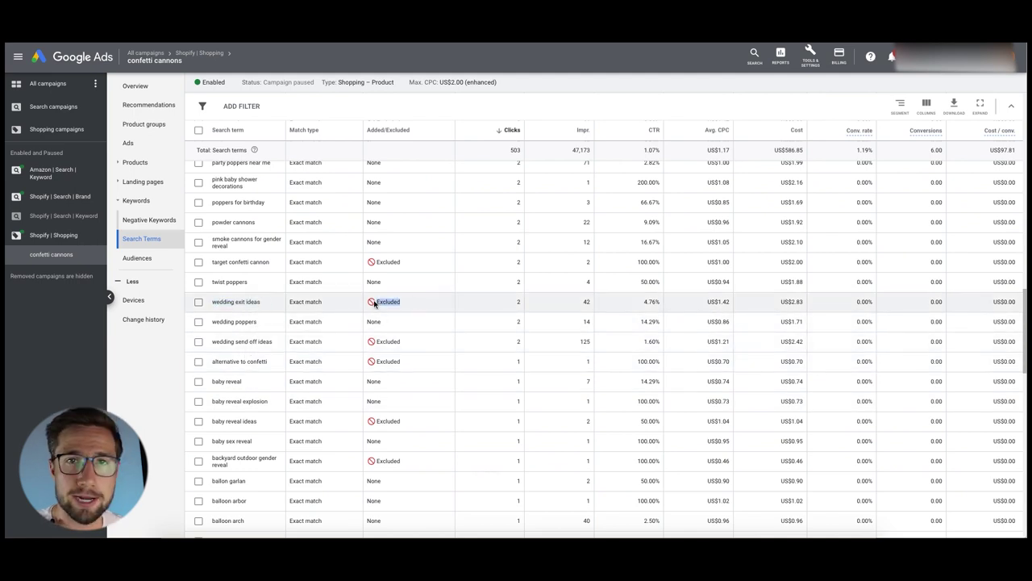
- Check the search term "balloon arch" and its added/excluded status, and look through the search terms below it
scroll(347, 318, "down", 3)
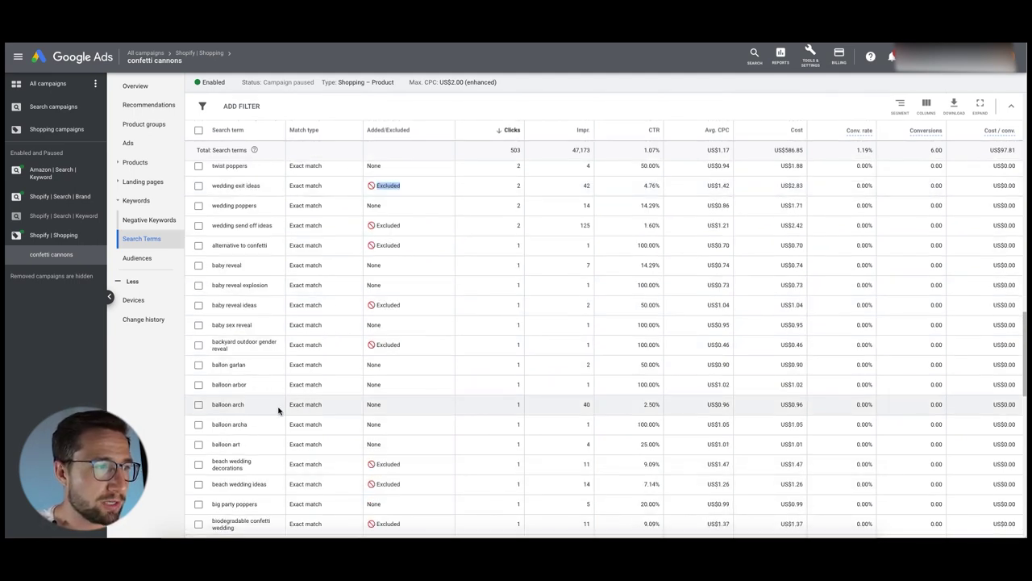
left_click_drag(256, 412, 220, 407)
left_click_drag(397, 408, 207, 409)
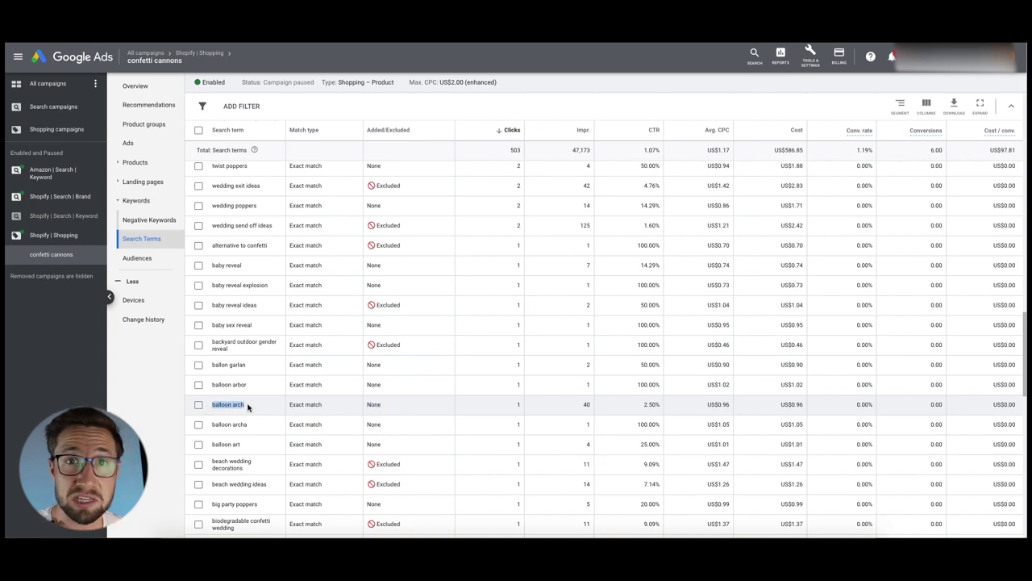
left_click_drag(415, 409, 348, 408)
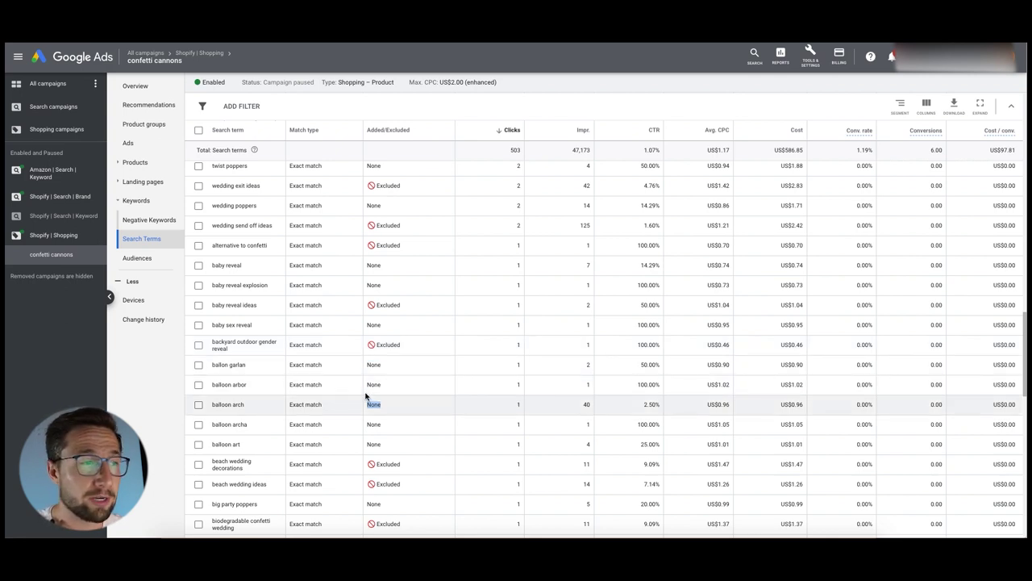
scroll(362, 399, "down", 5)
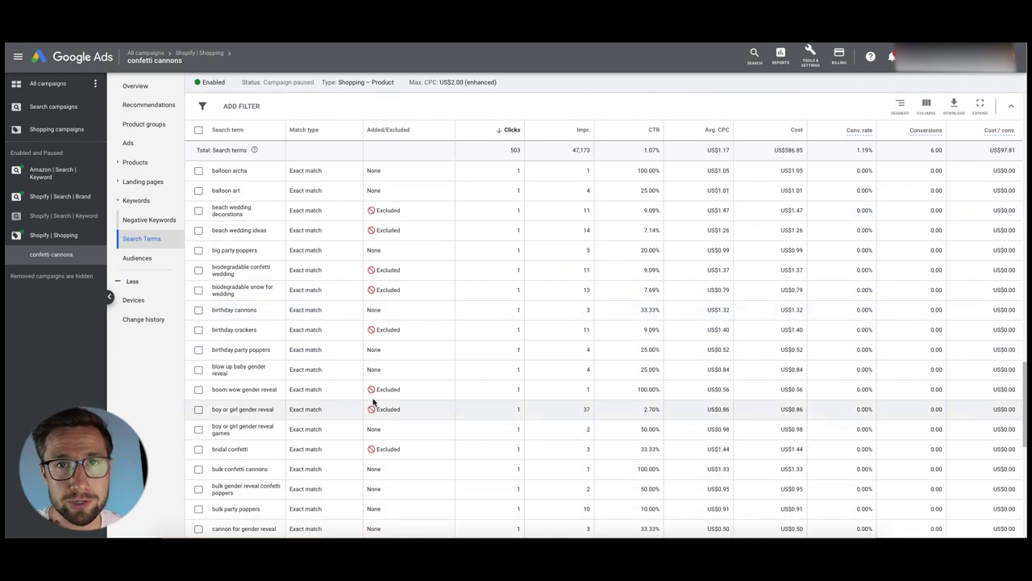
scroll(361, 403, "down", 5)
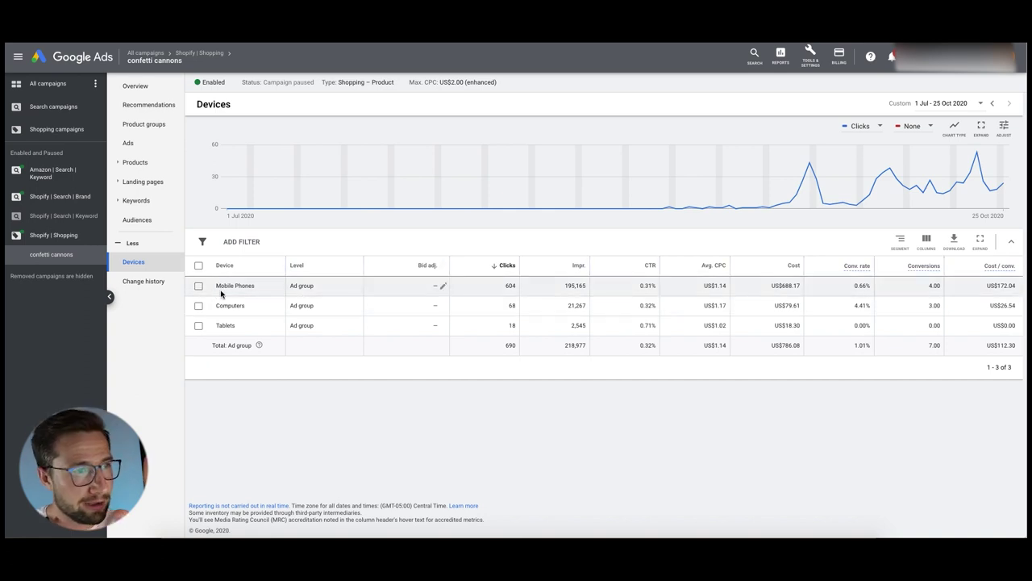
- Compare the ad group's clicks across mobile phones, computers and tablets in the devices report
left_click_drag(218, 286, 618, 396)
double_click(509, 285)
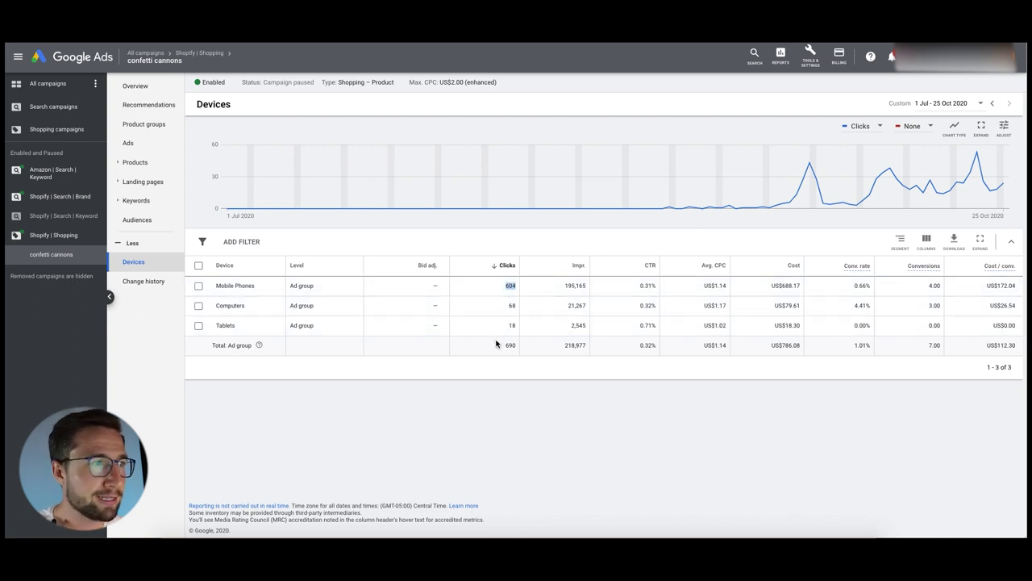
double_click(511, 305)
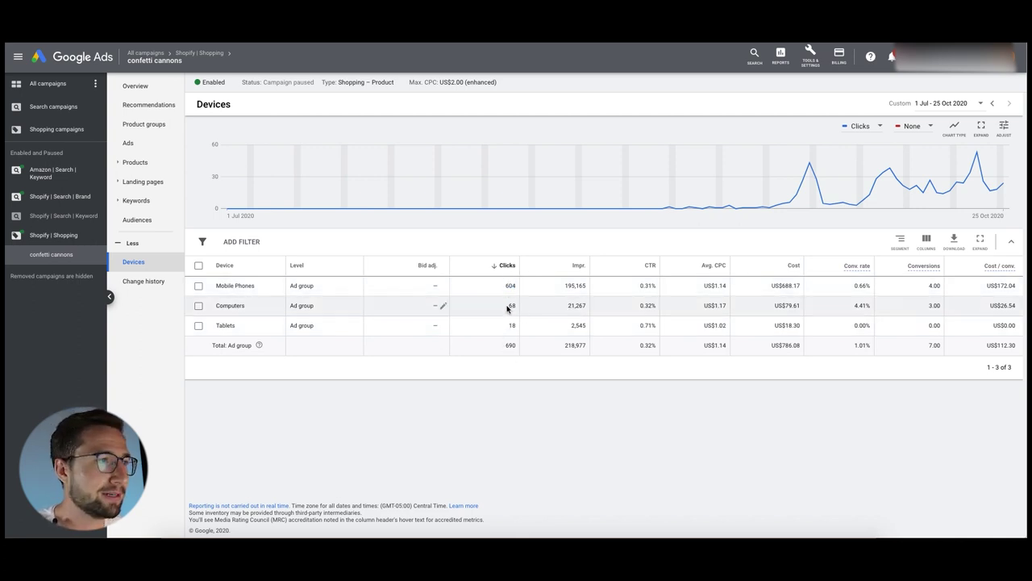
double_click(511, 325)
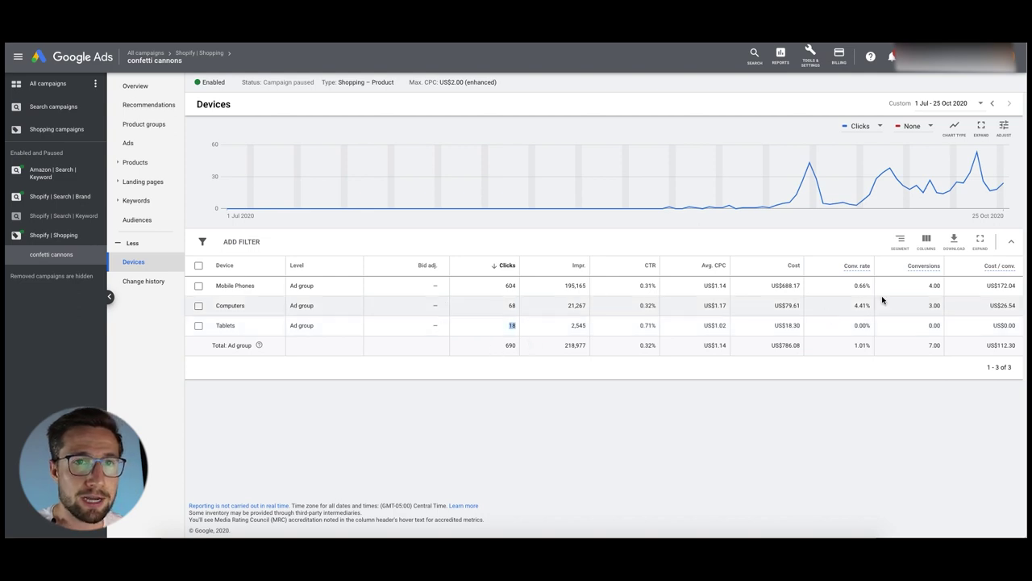
- Weigh the mobile phones' clicks against their conversions and cost per conversion
double_click(937, 285)
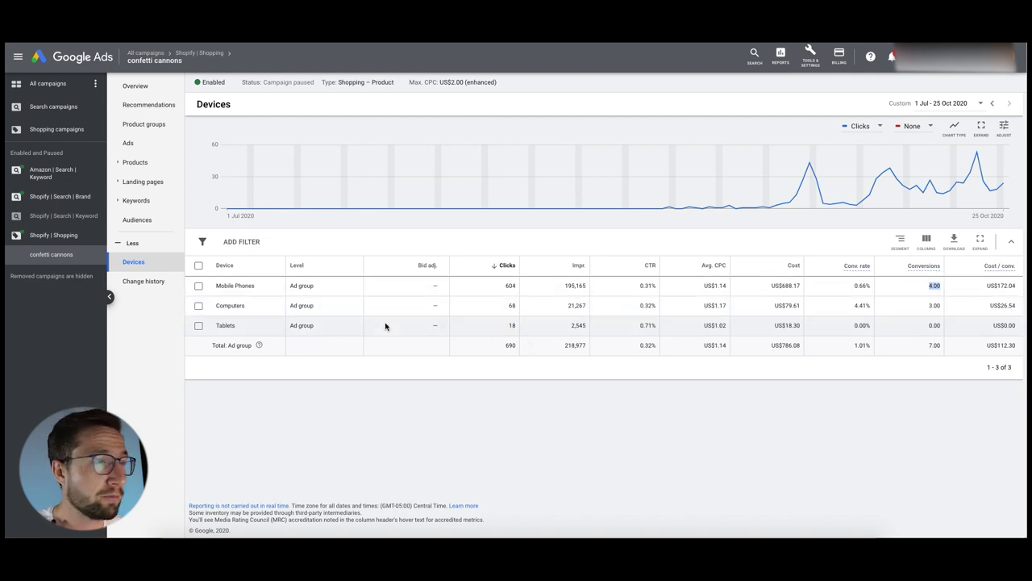
double_click(1014, 285)
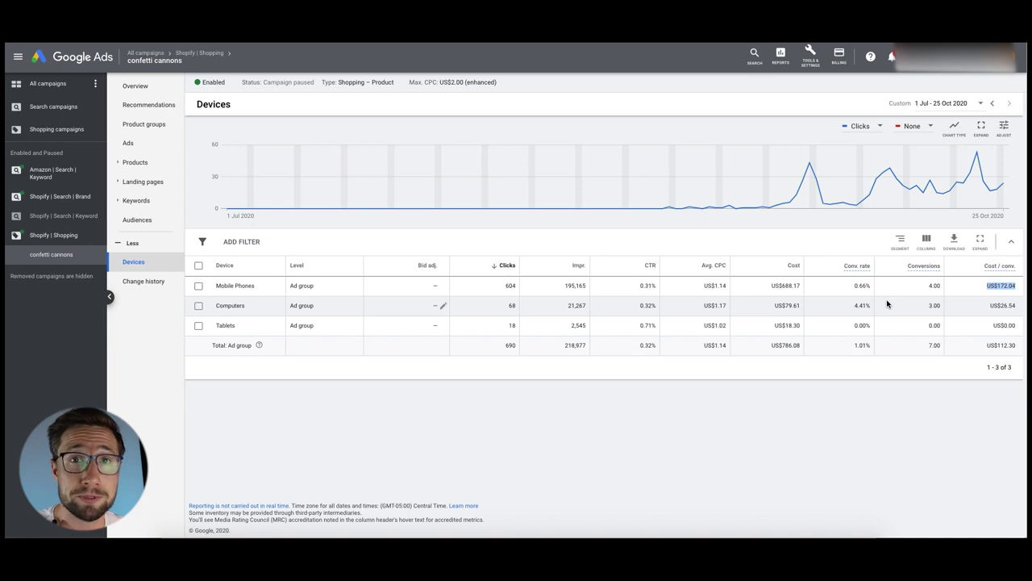
double_click(512, 285)
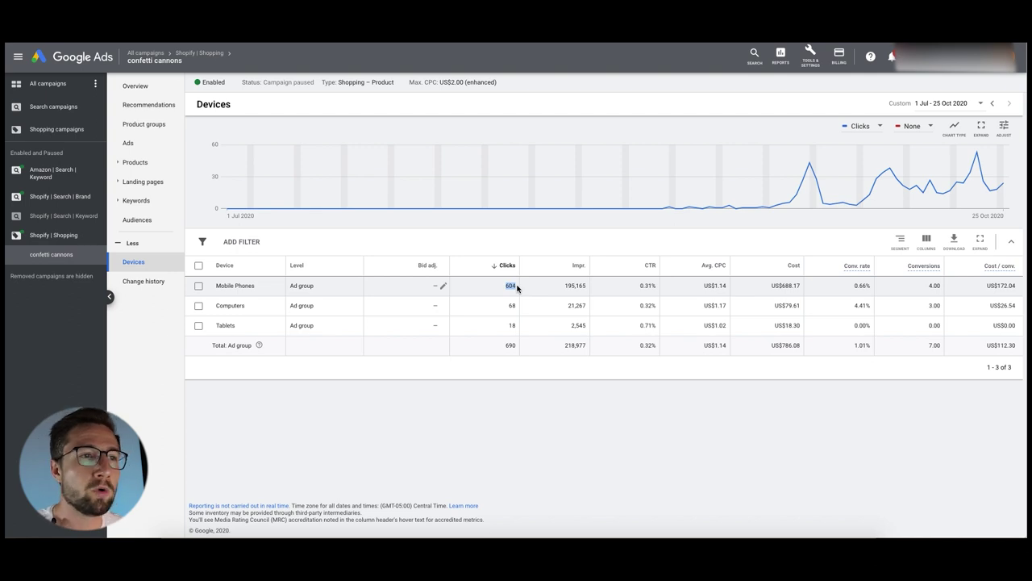
left_click(933, 286)
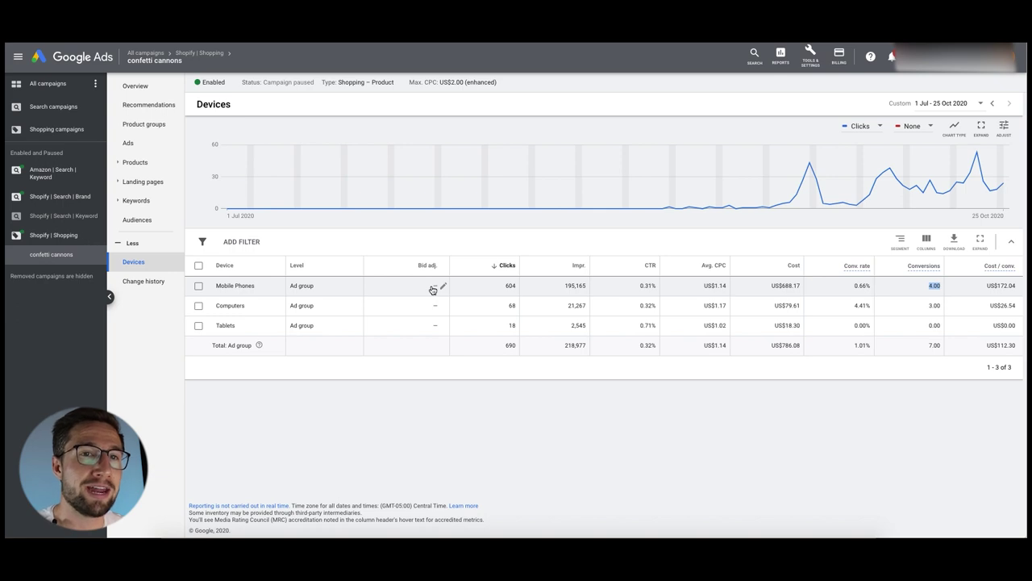
left_click_drag(992, 286, 1016, 286)
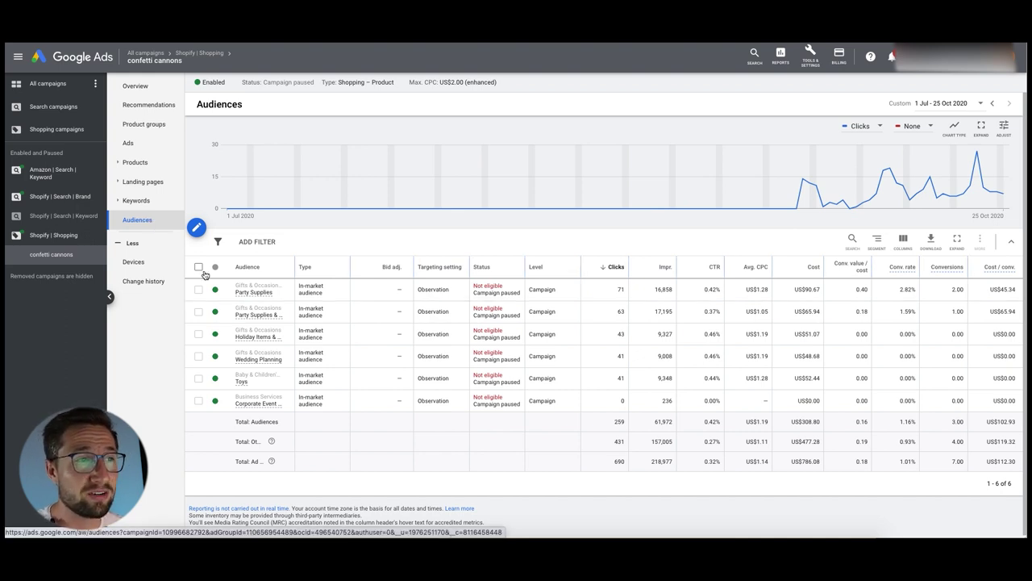
- Compare the Party Supplies in-market audience's conversions and cost per conversion with the other audiences and the totals
mouse_move(268, 305)
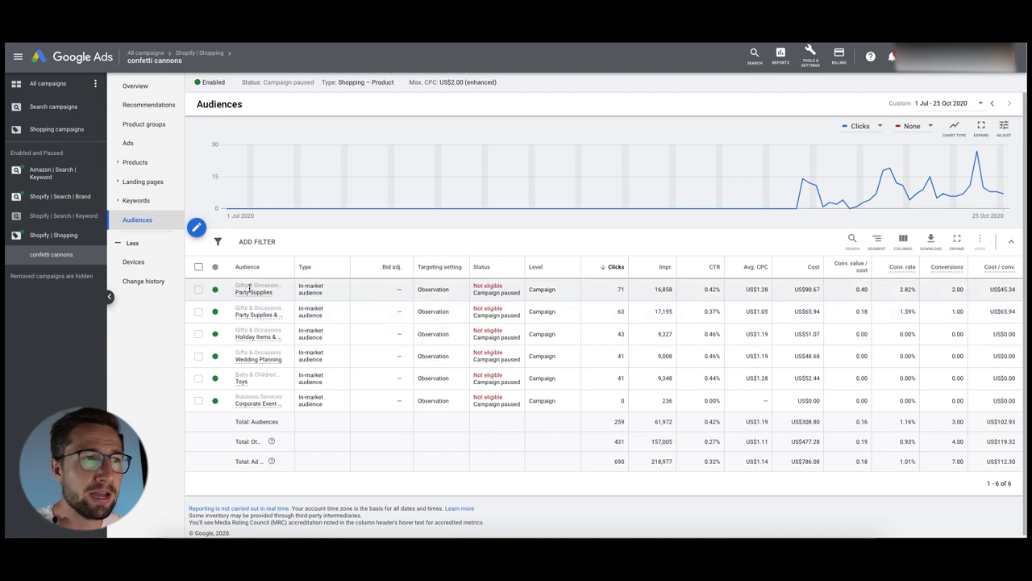
left_click_drag(951, 290, 990, 290)
left_click_drag(985, 421, 1019, 421)
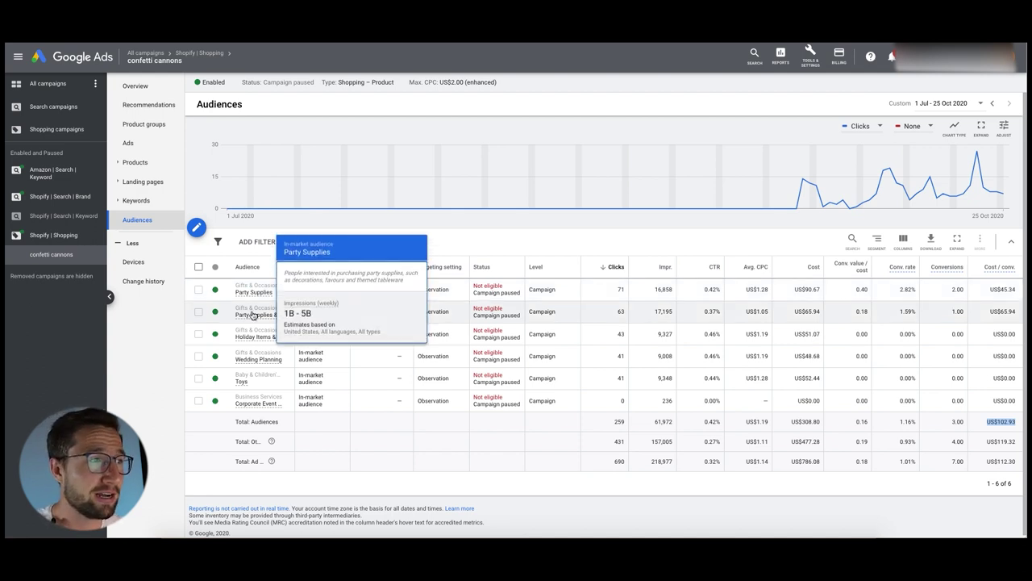
mouse_move(253, 315)
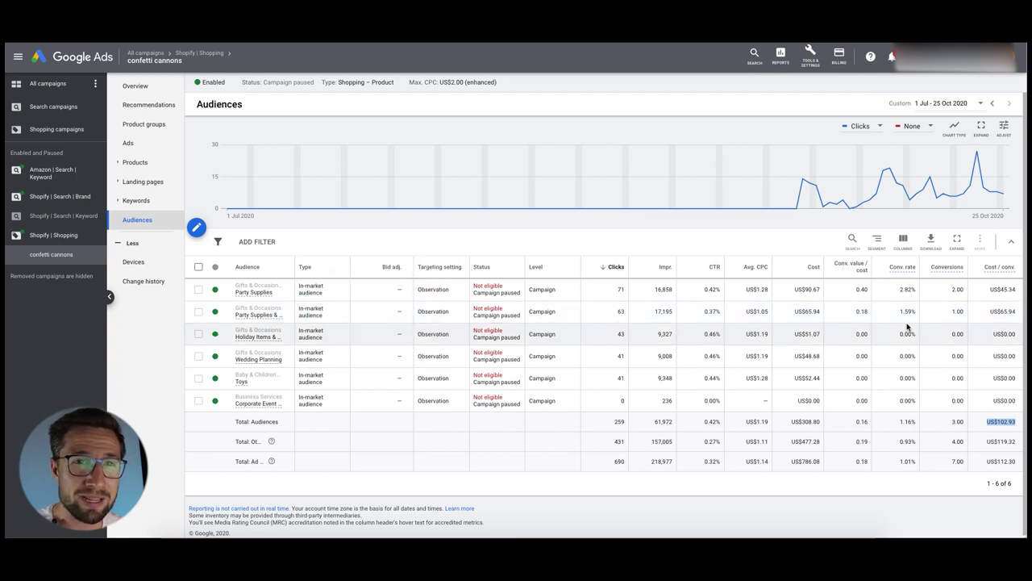
double_click(958, 289)
left_click(956, 460)
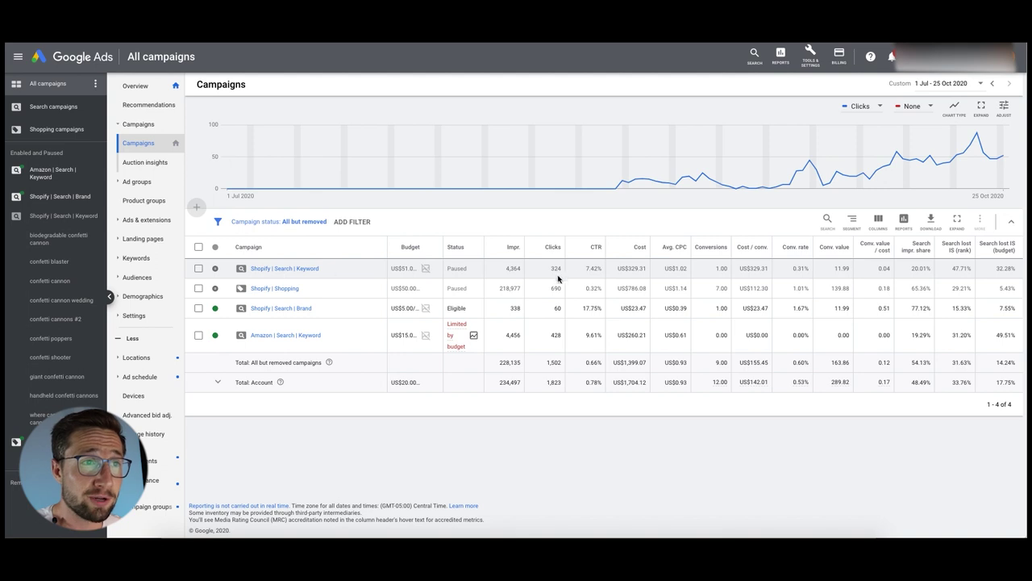
- Open the Shopify | Search | Keyword campaign and weigh the confetti poppers ad group's clicks against its conversions
left_click(295, 269)
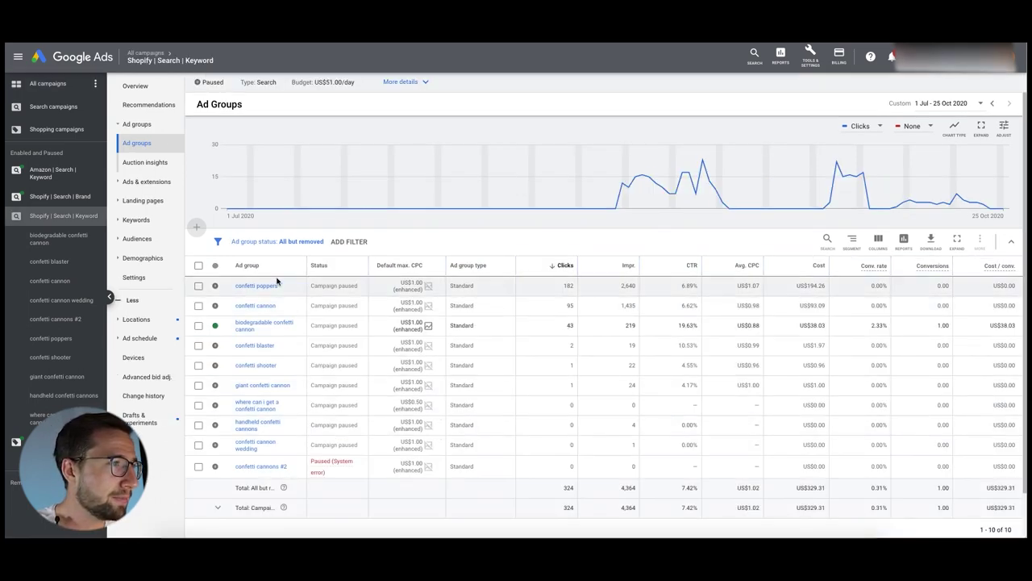
double_click(569, 287)
double_click(941, 286)
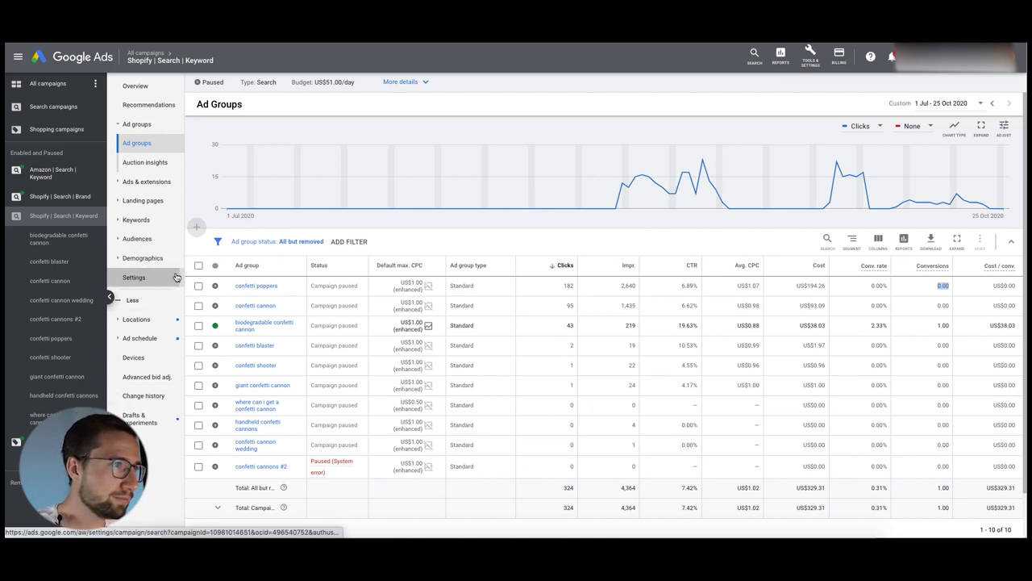
- Review the search campaign's network, language and location settings, including its location targeting options, without changing them
left_click(134, 276)
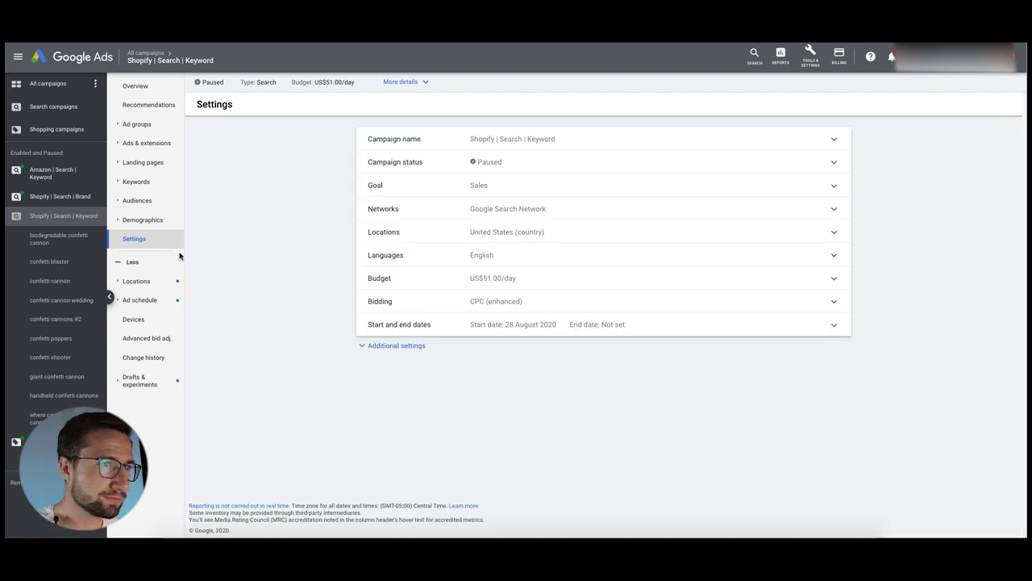
left_click(564, 211)
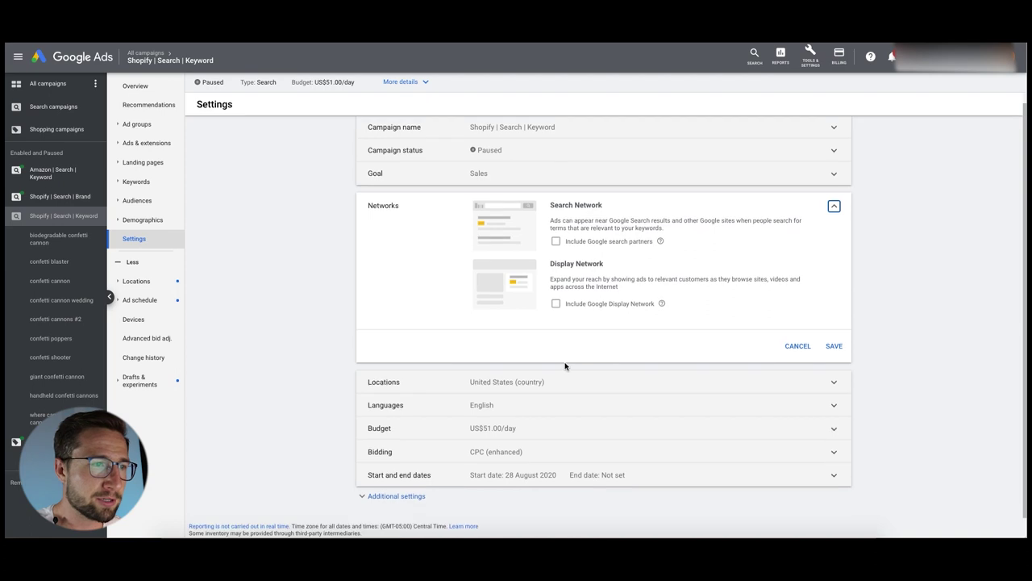
left_click(520, 408)
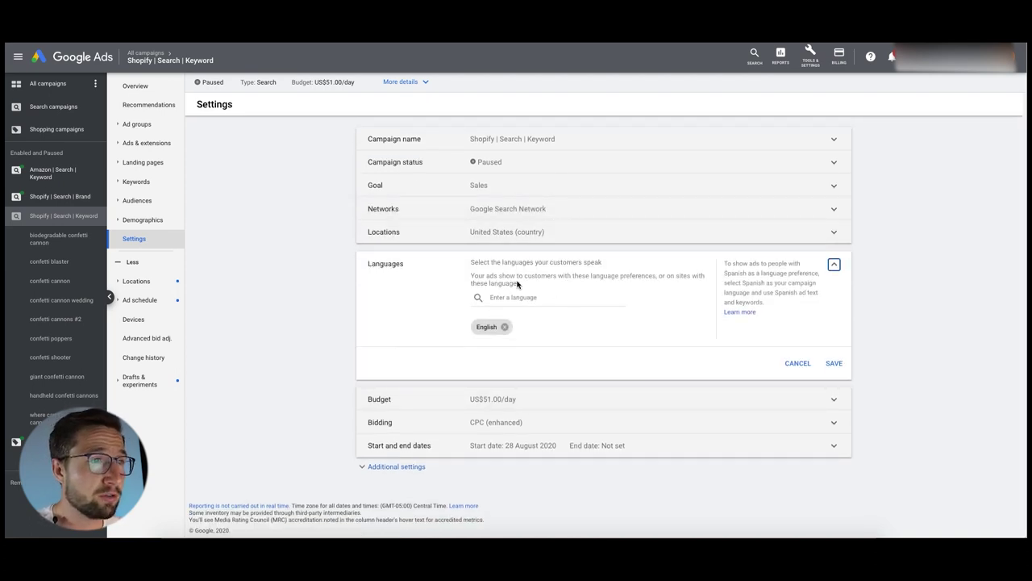
left_click(516, 232)
left_click(499, 325)
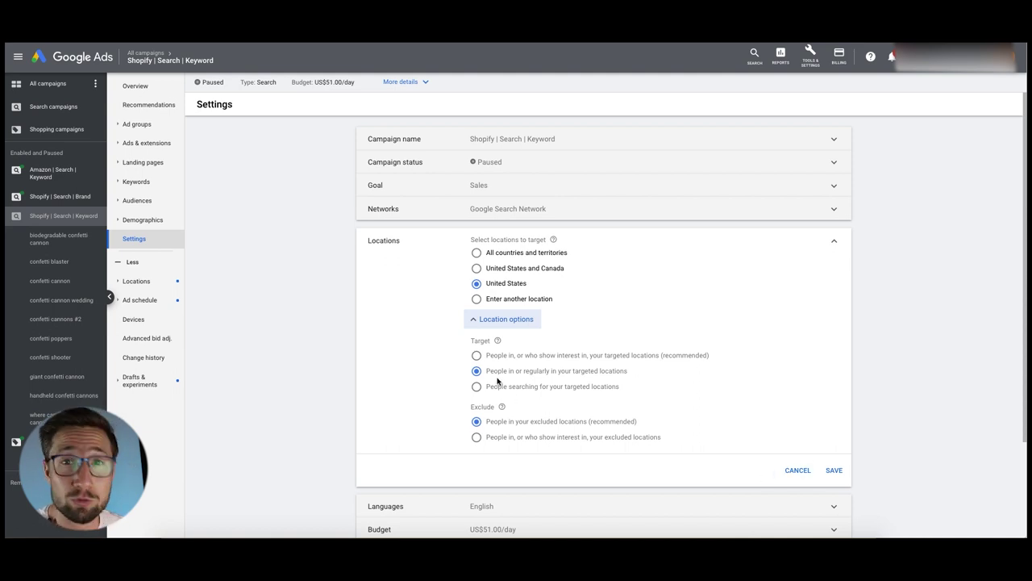
left_click(796, 470)
- Review the search campaign's bidding strategy and daily budget without changing them
left_click(524, 301)
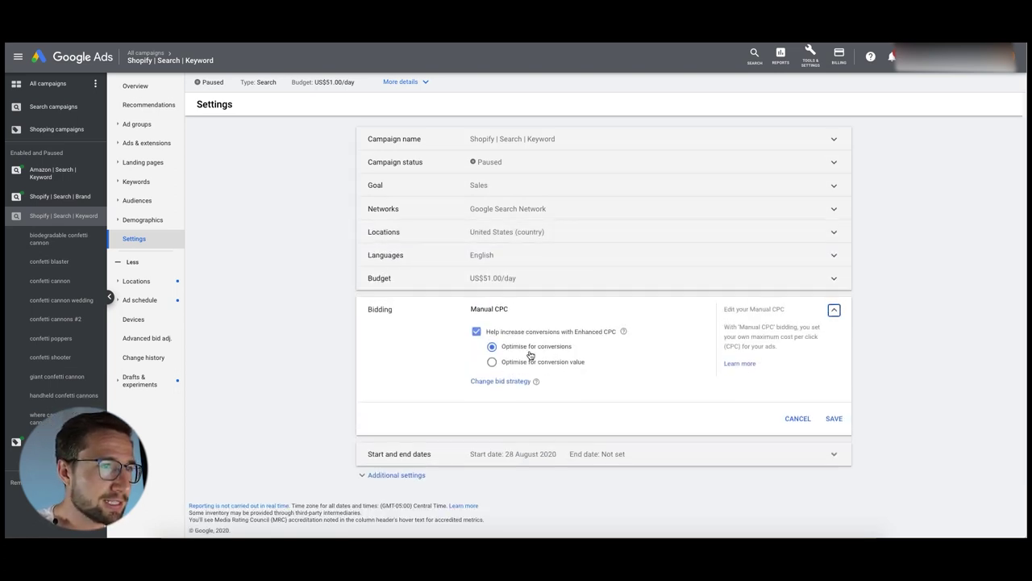
left_click(786, 419)
left_click(498, 278)
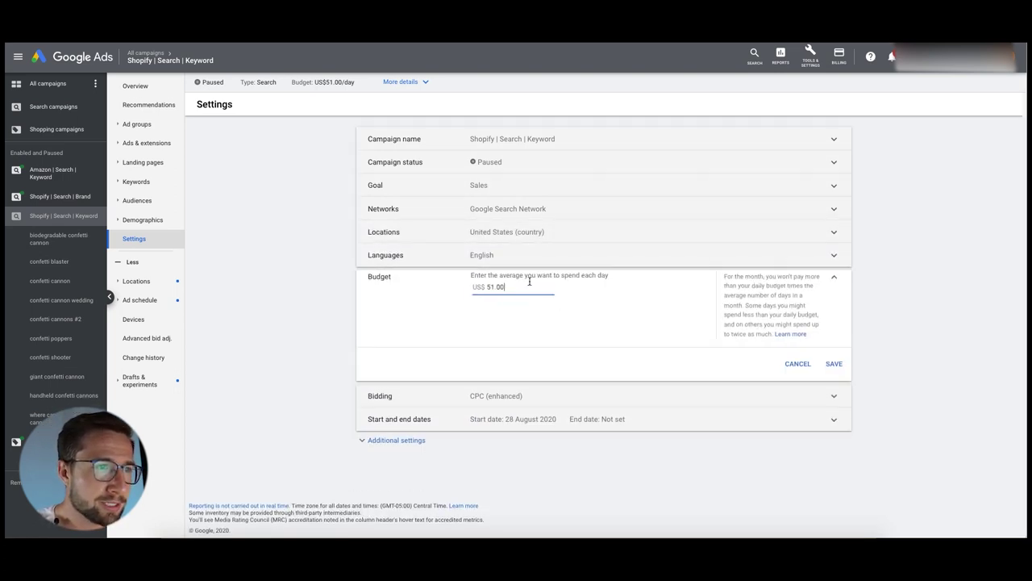
left_click(793, 374)
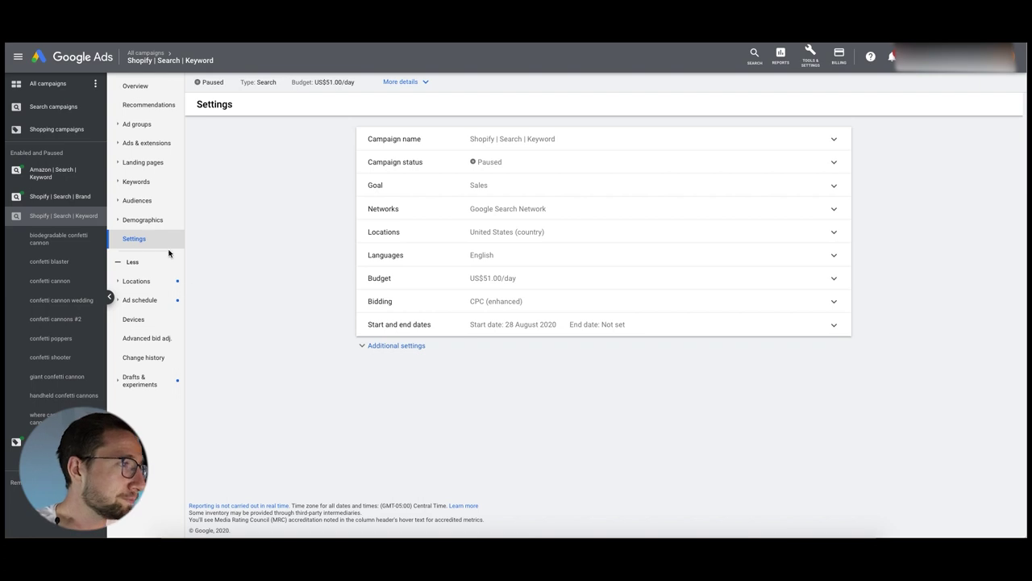
- Check the biodegradable confetti cannon ad group's conversions, and the exact match keyword in the confetti poppers ad group
left_click(136, 124)
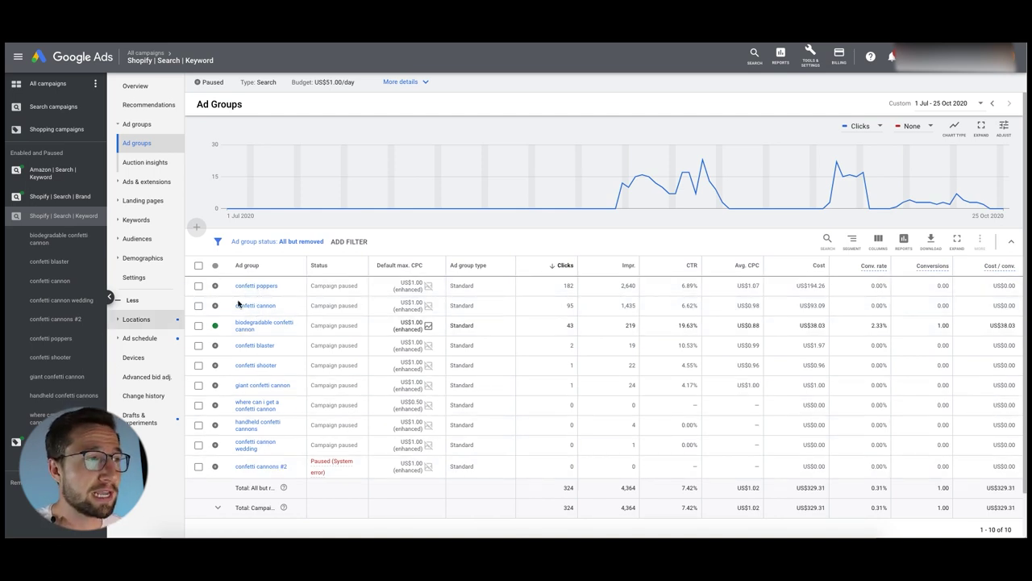
double_click(944, 325)
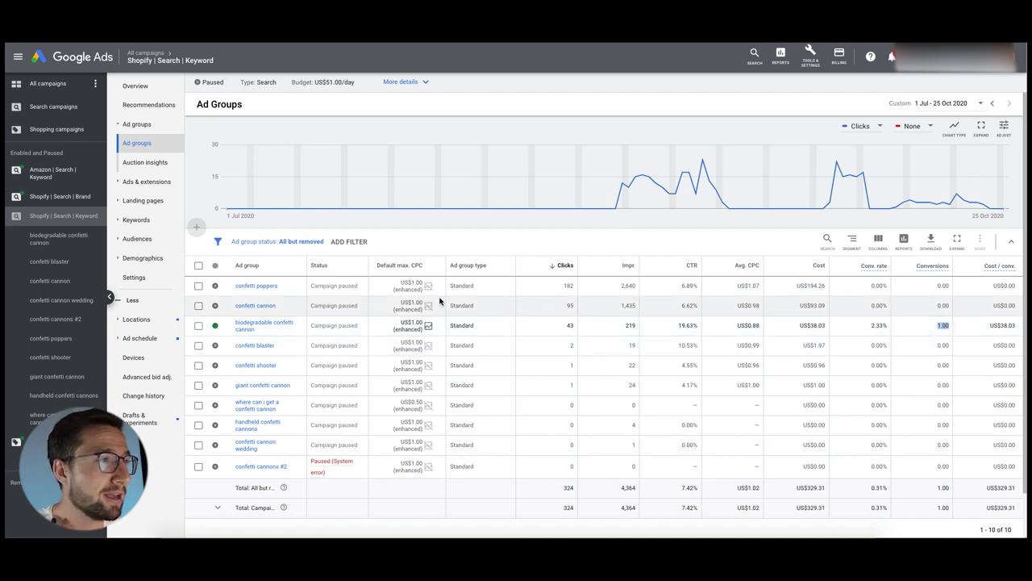
left_click(255, 285)
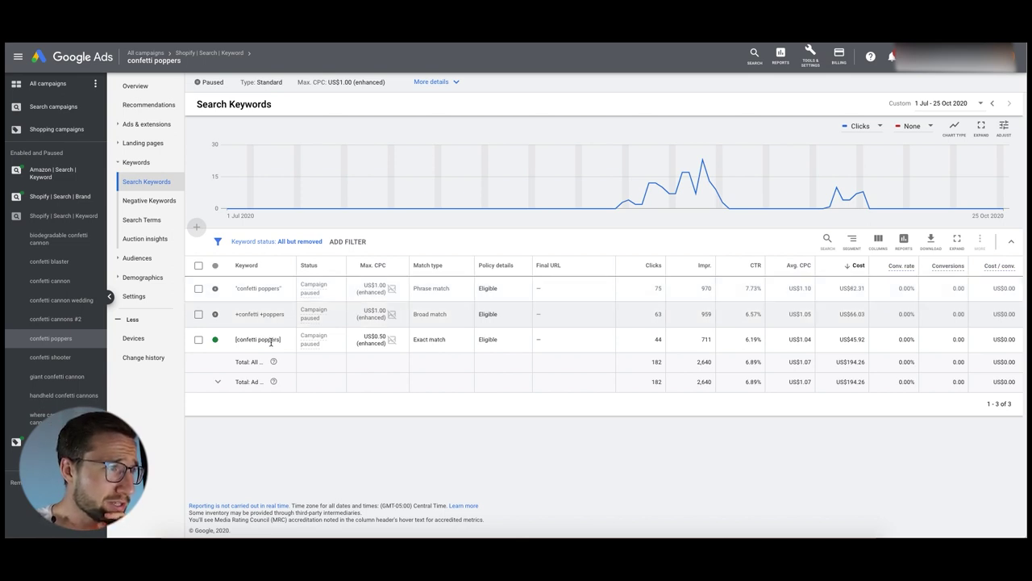
mouse_move(241, 340)
left_mouse_down()
mouse_move(281, 340)
mouse_move(237, 340)
left_mouse_up()
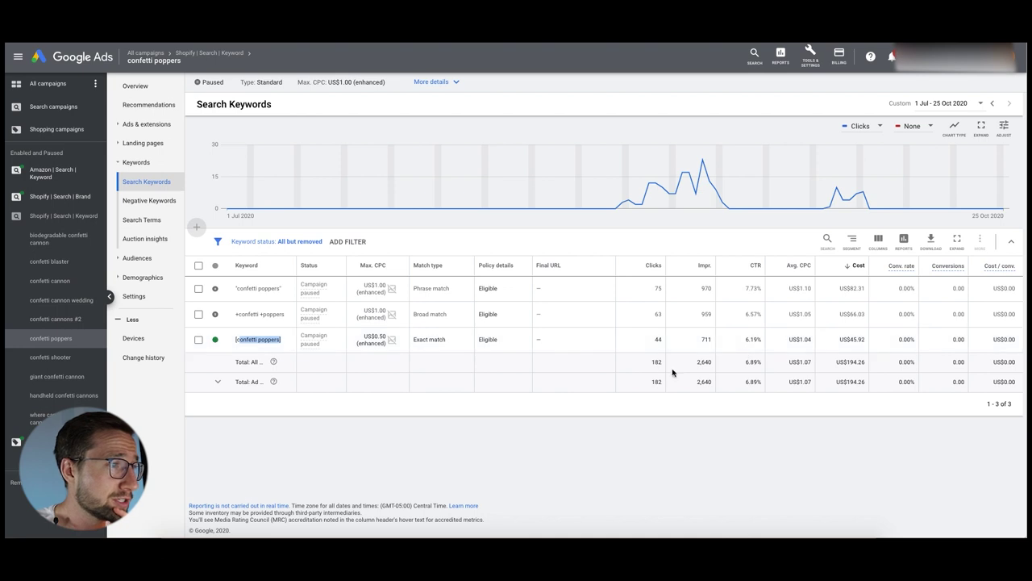
left_click(282, 342)
mouse_move(282, 342)
left_mouse_down()
mouse_move(234, 340)
mouse_move(283, 340)
left_mouse_up()
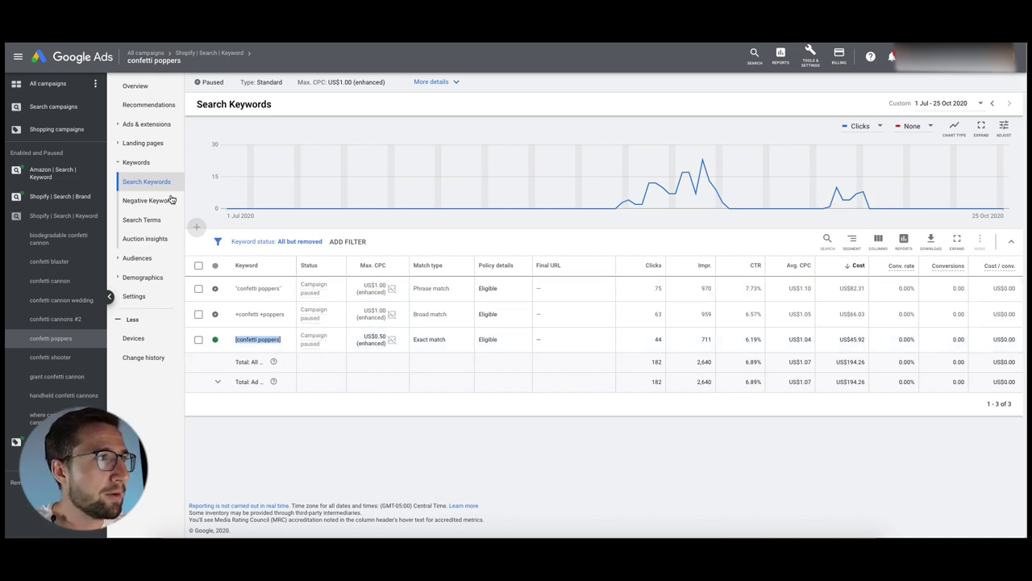
- Compare the click-through rates of the three expanded text ads in the confetti poppers ad group
left_click(147, 126)
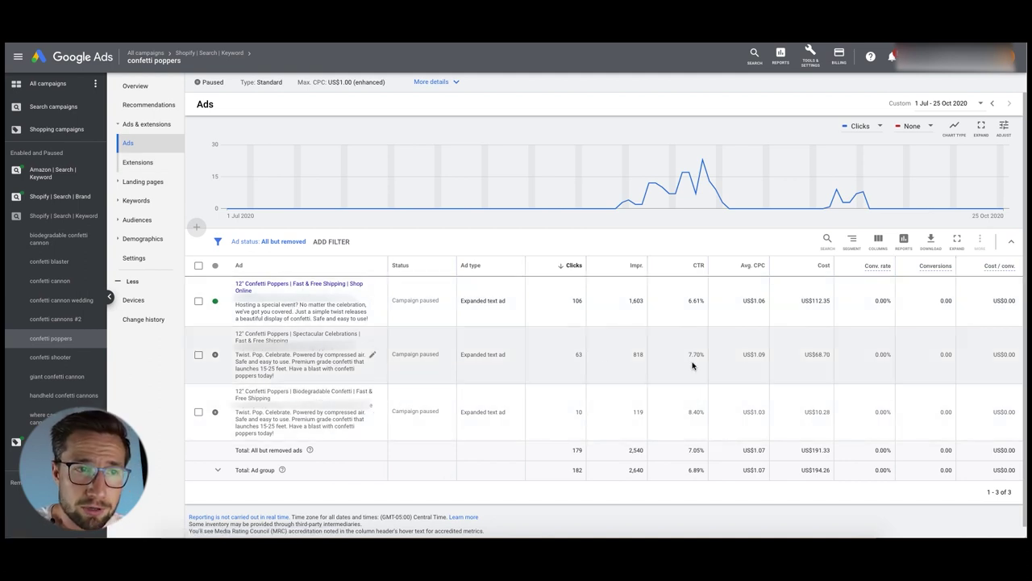
left_click_drag(688, 300, 706, 301)
left_click_drag(692, 354, 691, 415)
left_click(921, 308)
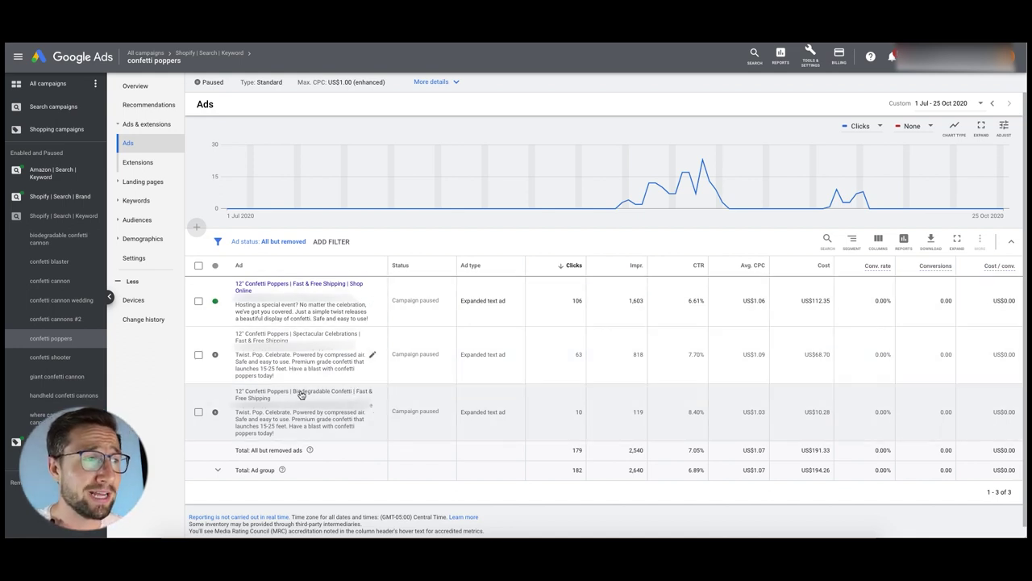
left_click_drag(571, 300, 708, 305)
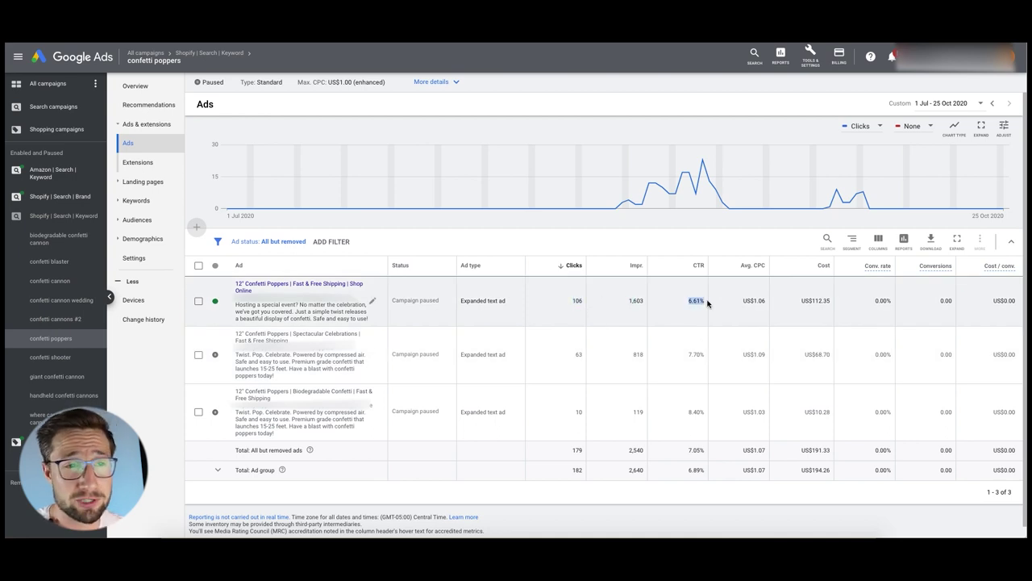
left_click_drag(684, 412, 708, 415)
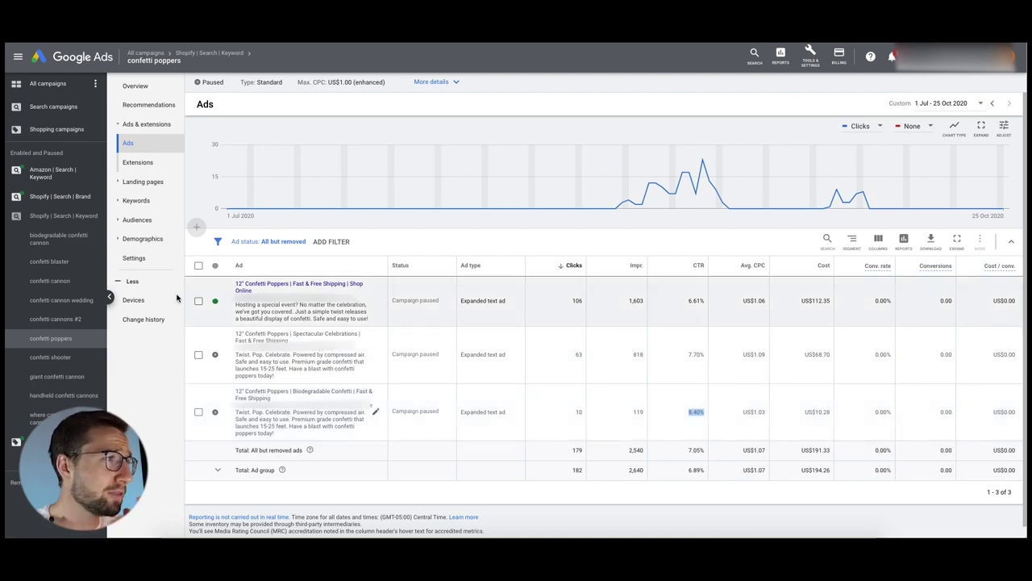
- Check whether the Shopify | Search | Keyword campaign has any negative keywords
left_click(74, 216)
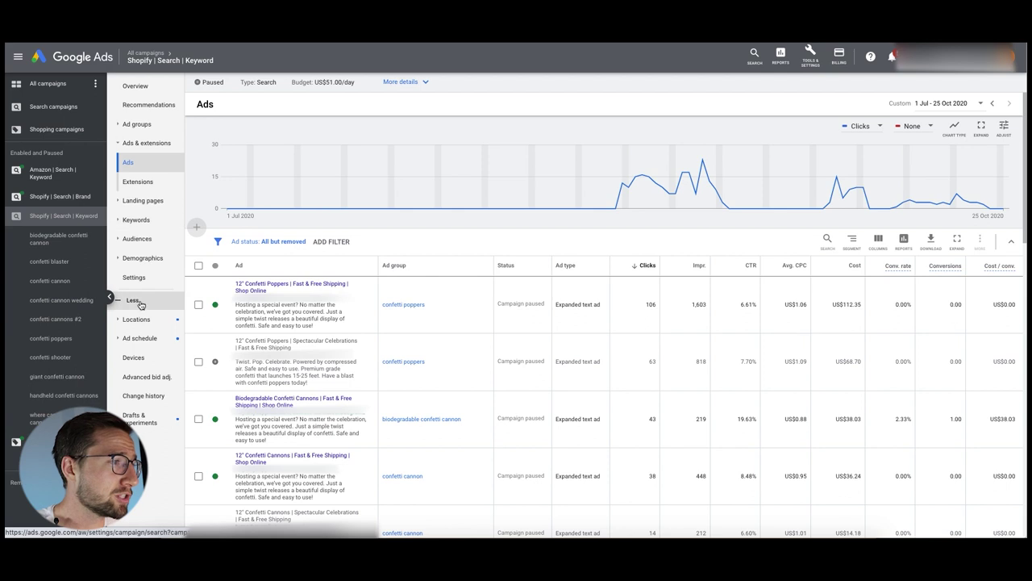
left_click(136, 221)
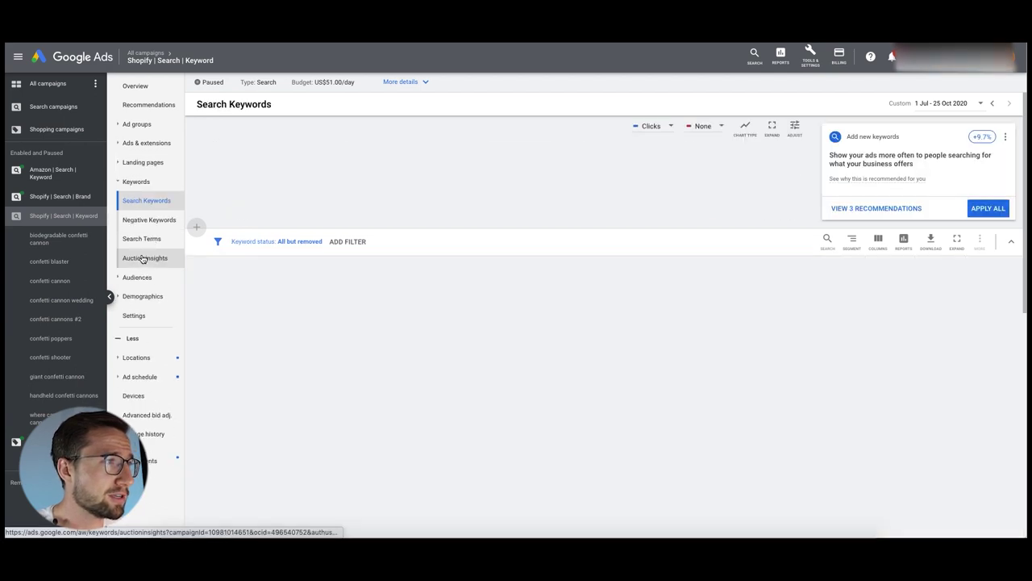
left_click(149, 225)
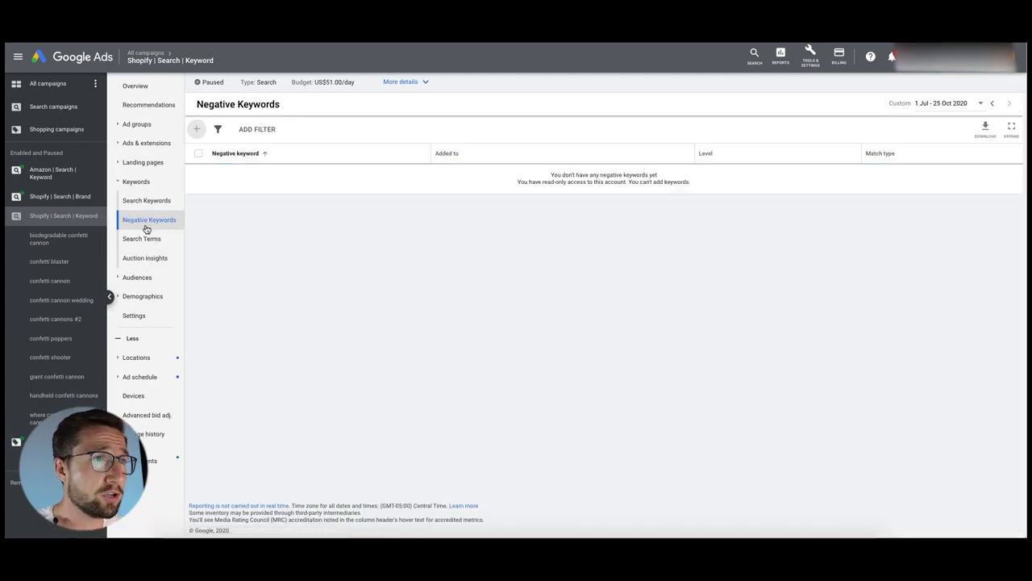
left_click_drag(507, 171, 538, 178)
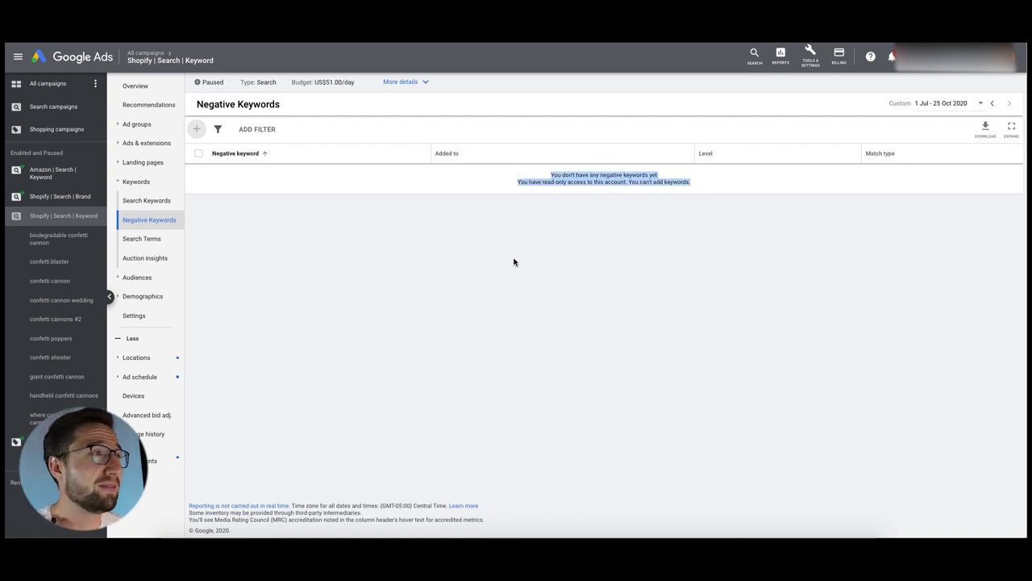
left_click(552, 174)
left_click_drag(672, 178, 704, 184)
left_click(551, 177)
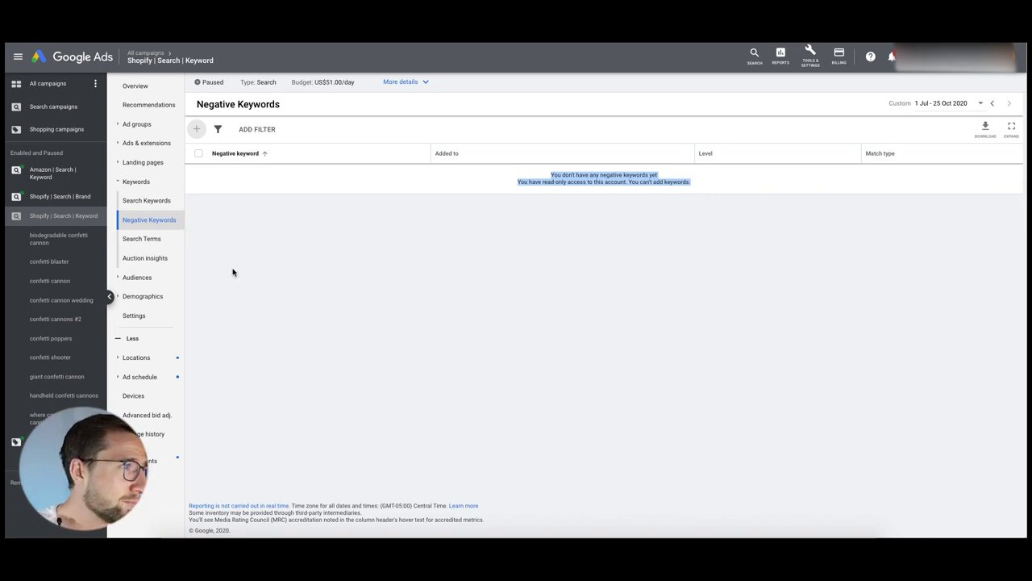
- Look through the search campaign's search terms for irrelevant queries, checking "wine bottle confetti popper" and the clicks and impressions of "etsy confetti poppers"
left_click(139, 235)
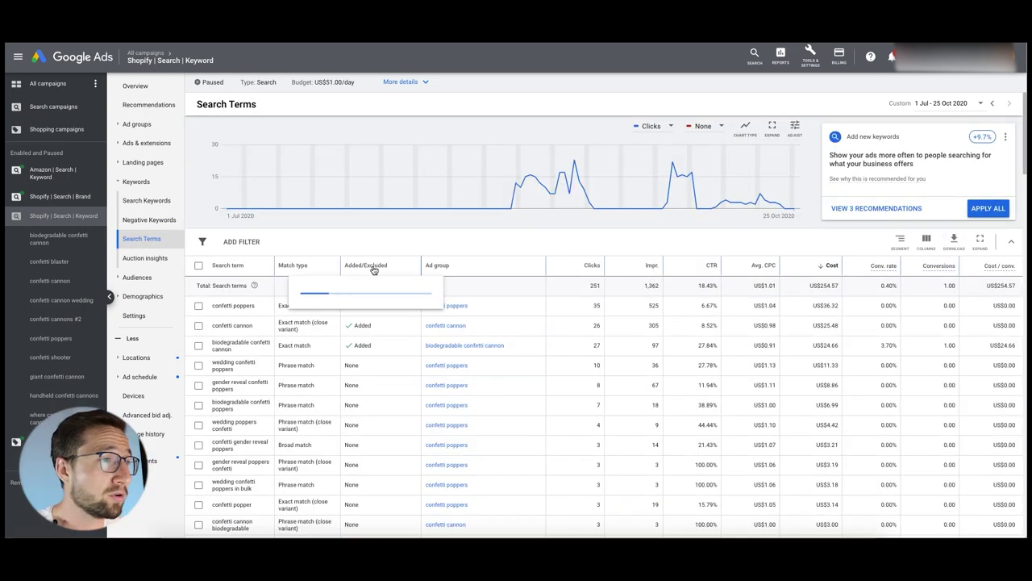
scroll(452, 330, "down", 8)
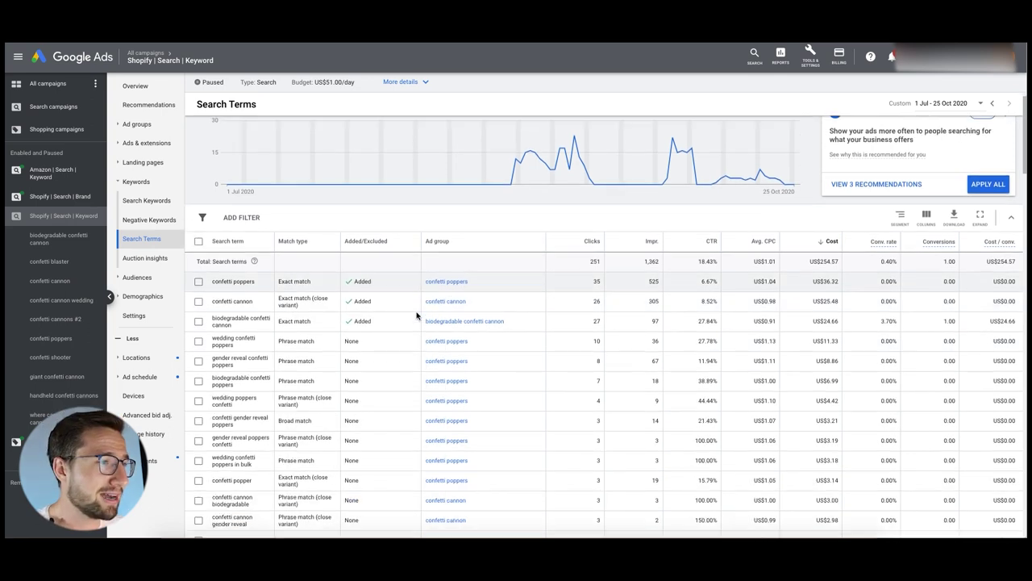
scroll(390, 363, "down", 2)
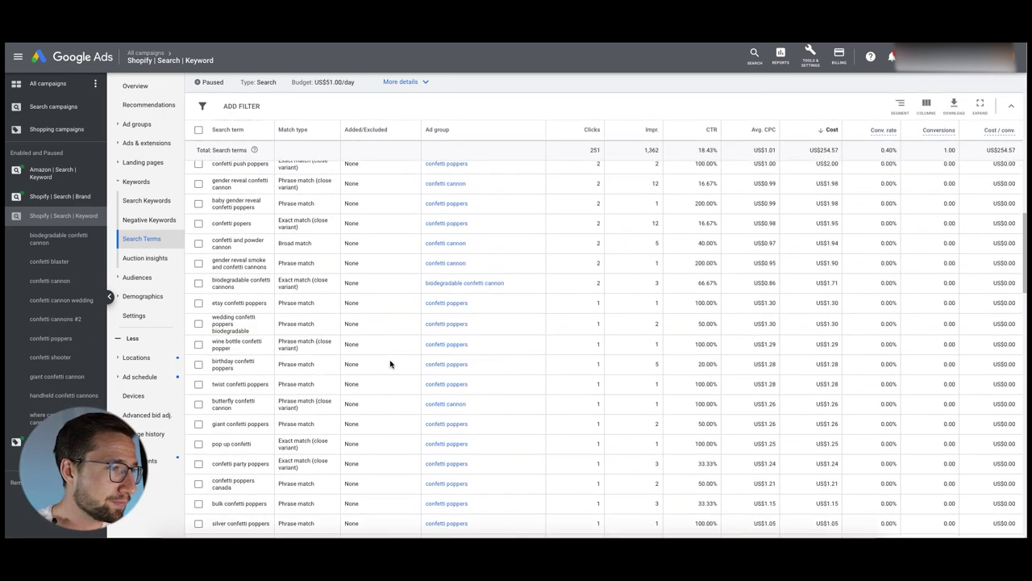
left_click_drag(233, 348, 211, 339)
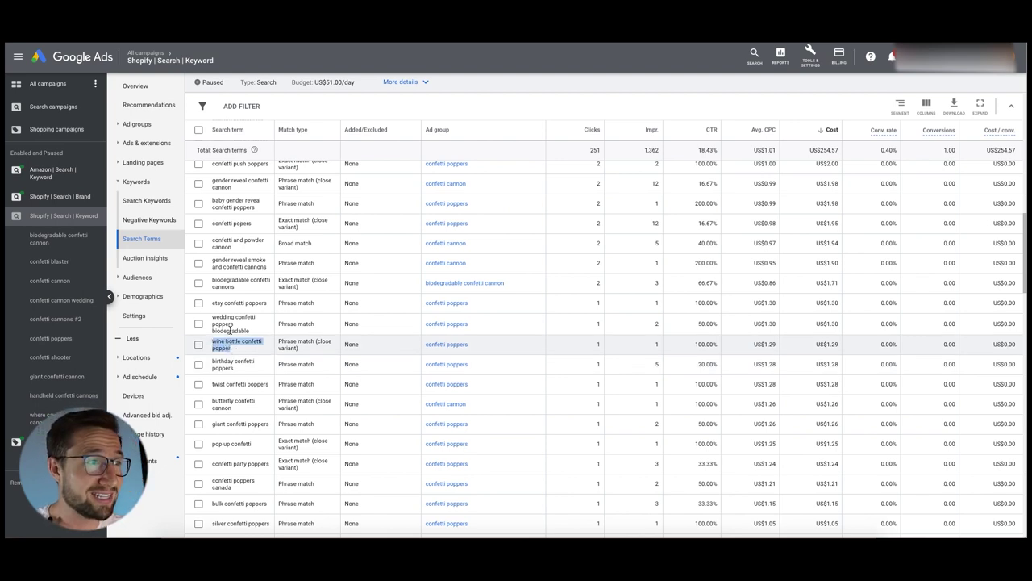
left_click_drag(216, 303, 267, 304)
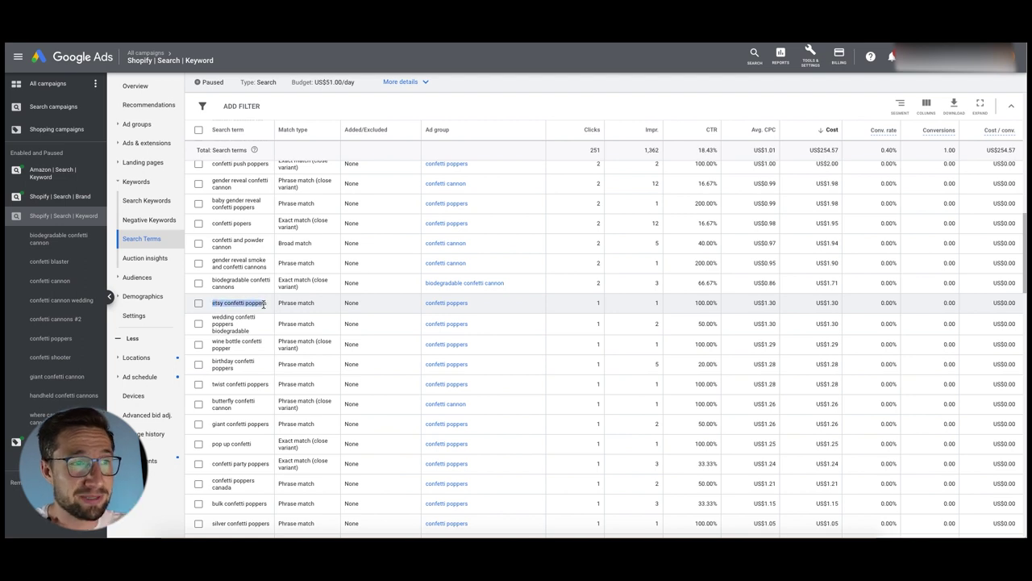
left_click_drag(601, 305, 656, 301)
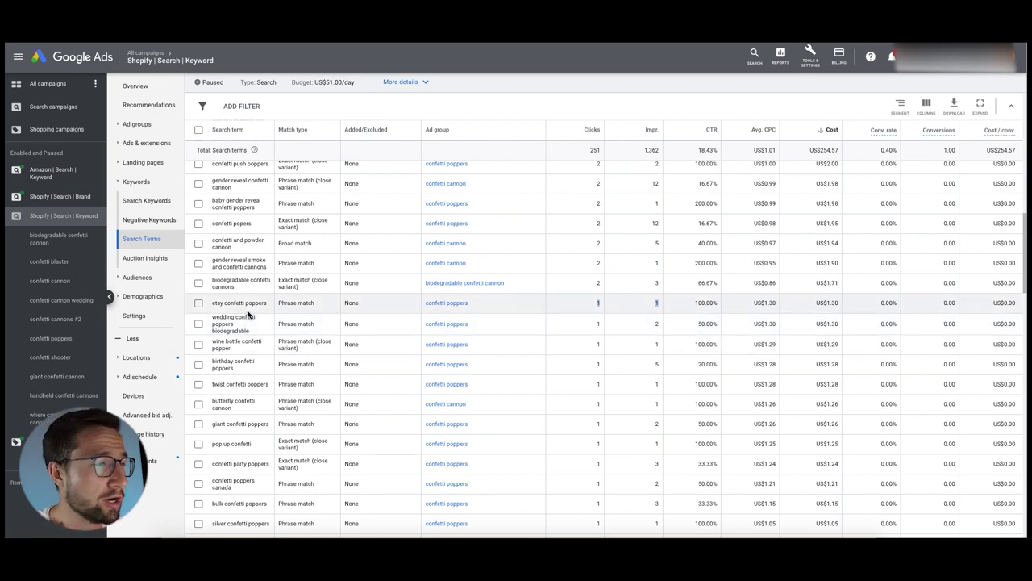
scroll(245, 312, "down", 4)
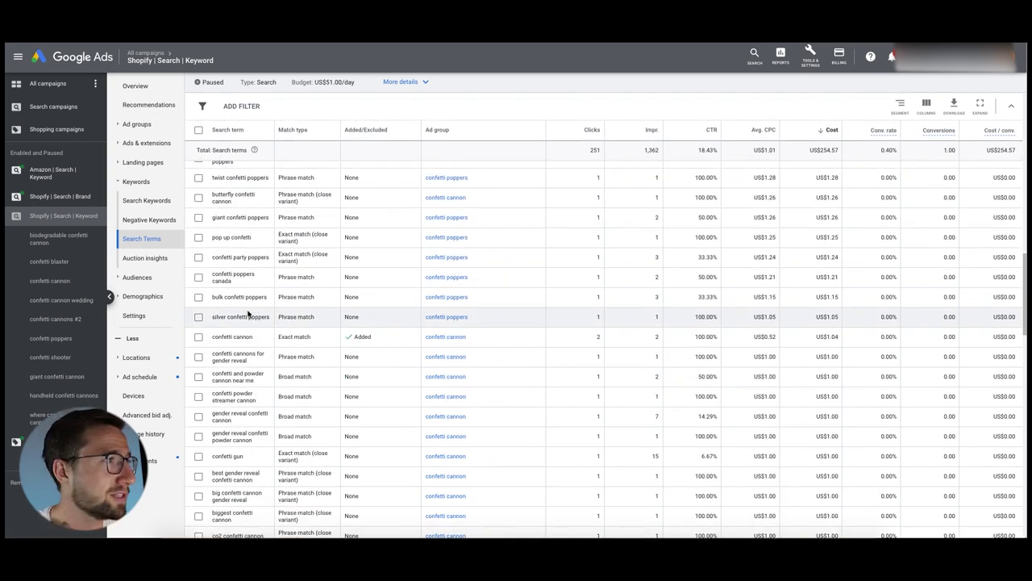